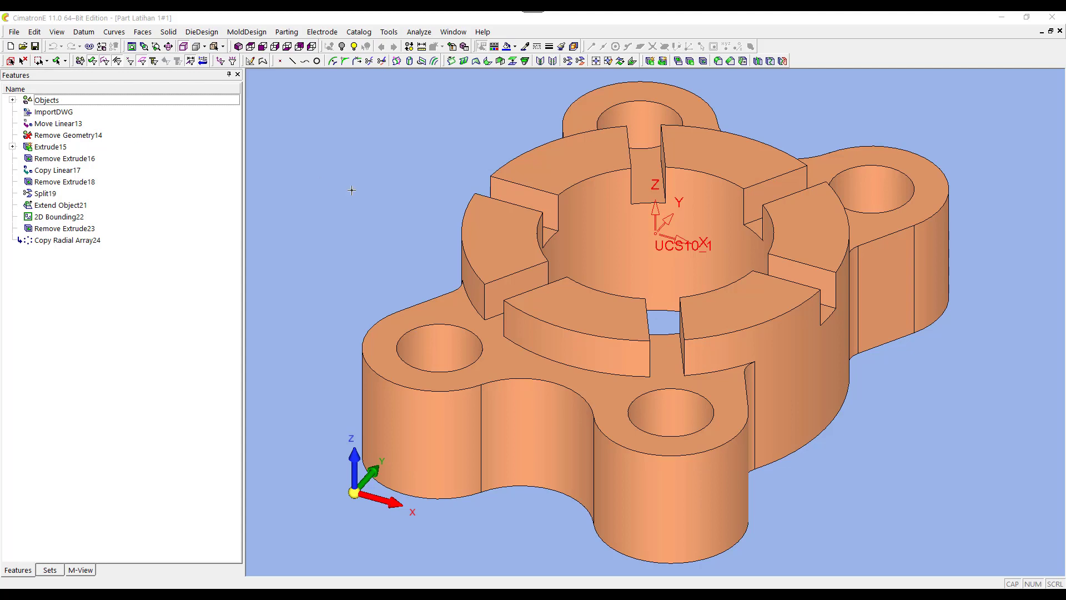
Step: Open the File menu to reach the flange part's Export options
{"action": "left_click", "coordinate": [15, 33]}
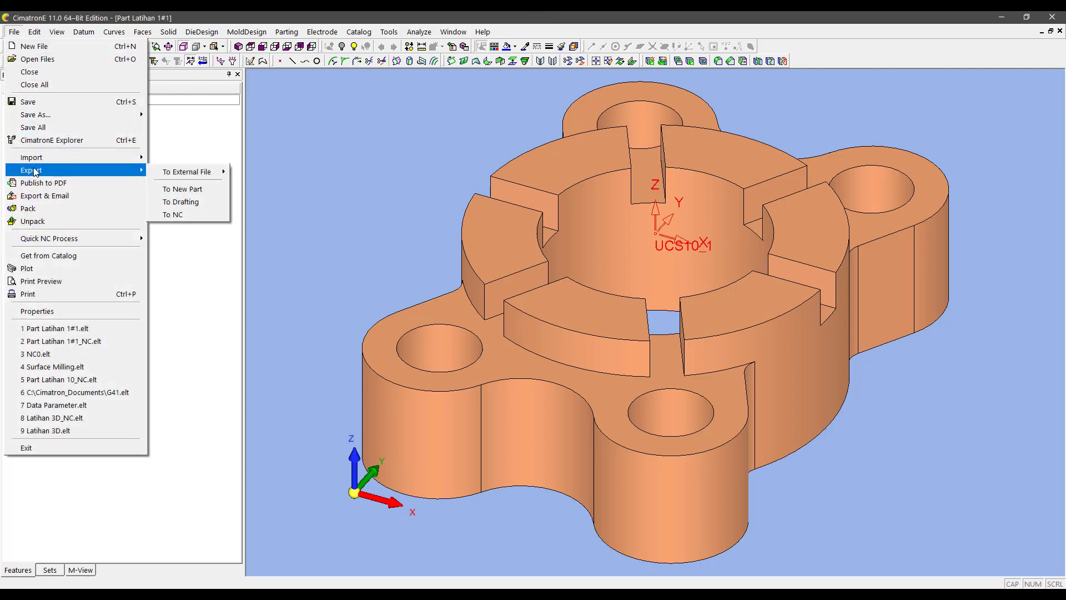
Step: Export the flange to a new NC document, rotating its coordinate system 90° about Z
{"action": "mouse_move", "coordinate": [33, 170]}
{"action": "left_click", "coordinate": [209, 218]}
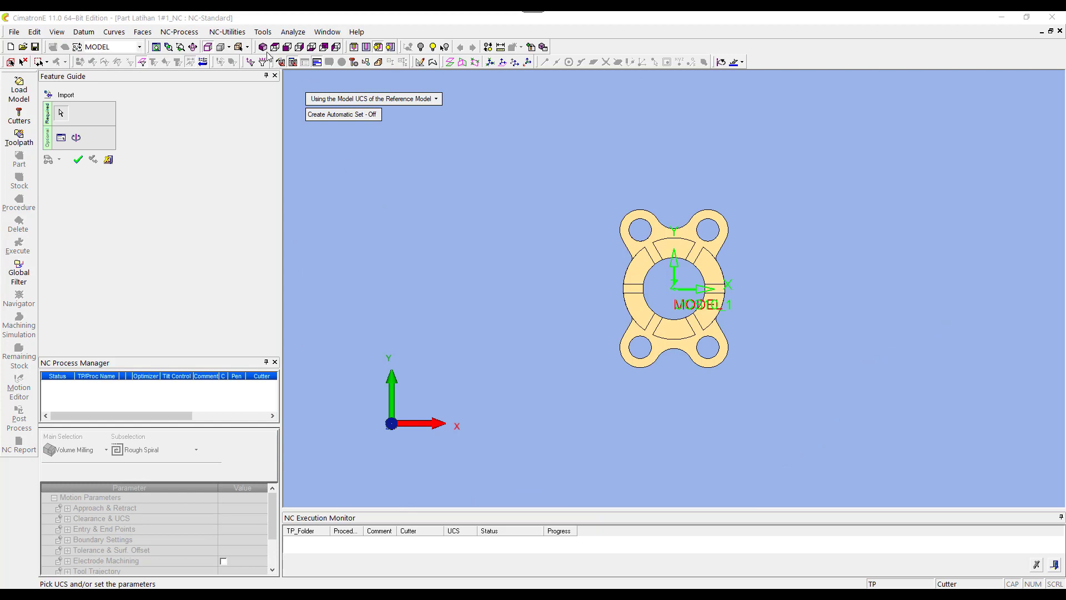
{"action": "left_click", "coordinate": [264, 48]}
{"action": "left_click", "coordinate": [76, 137]}
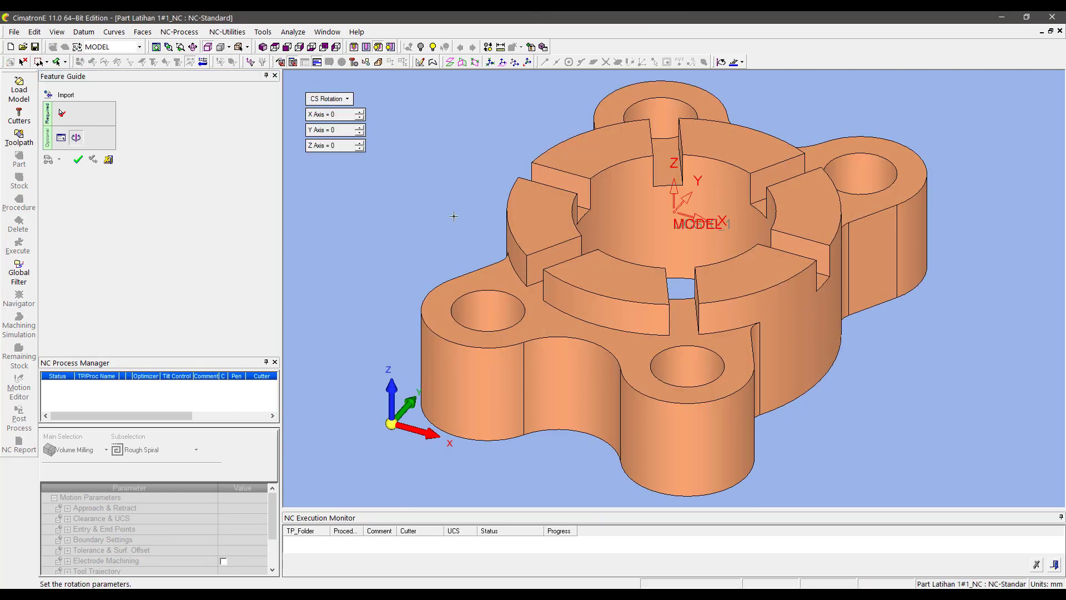
{"action": "mouse_move", "coordinate": [359, 146]}
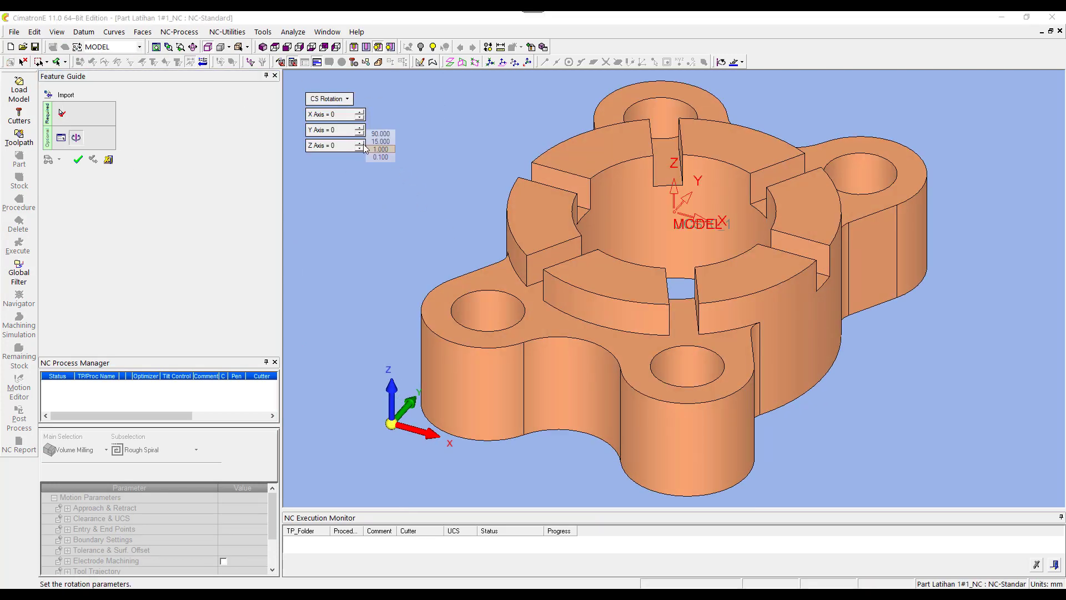
{"action": "left_click", "coordinate": [380, 133]}
{"action": "left_click", "coordinate": [360, 142]}
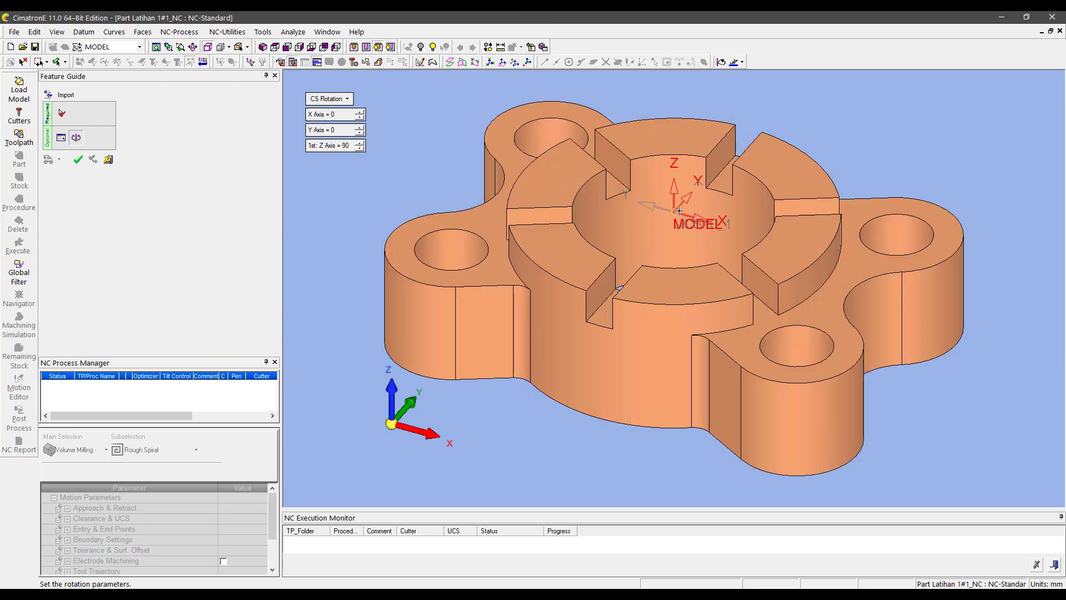
{"action": "middle_click", "coordinate": [641, 140]}
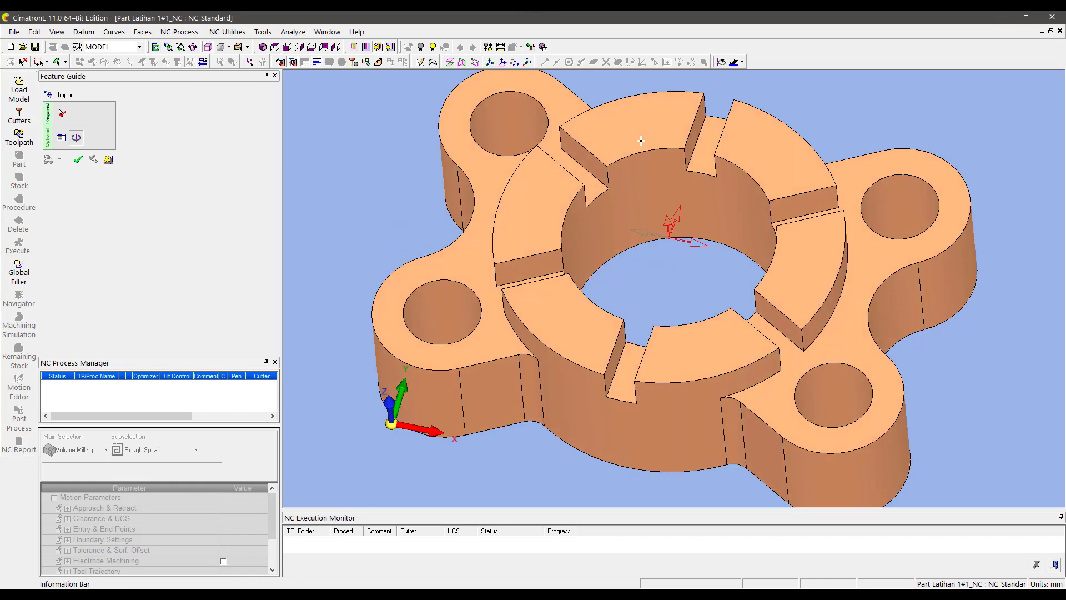
{"action": "left_click", "coordinate": [641, 140]}
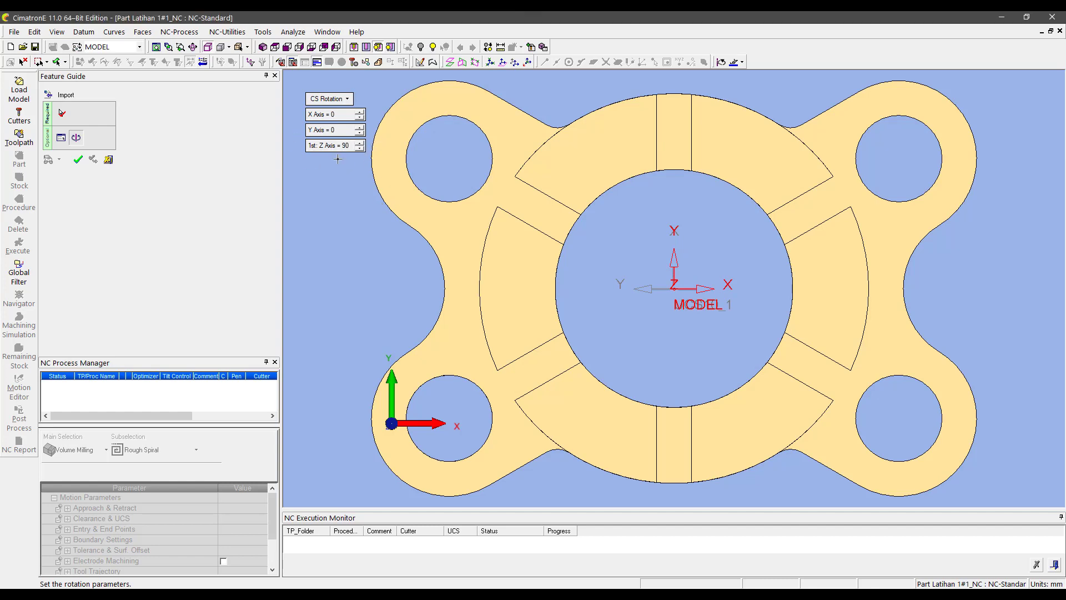
{"action": "left_click", "coordinate": [77, 159]}
Step: Turn off the UCS11_1 coordinate system in the UCS Manager, leaving only MODEL shown
{"action": "left_click", "coordinate": [263, 47]}
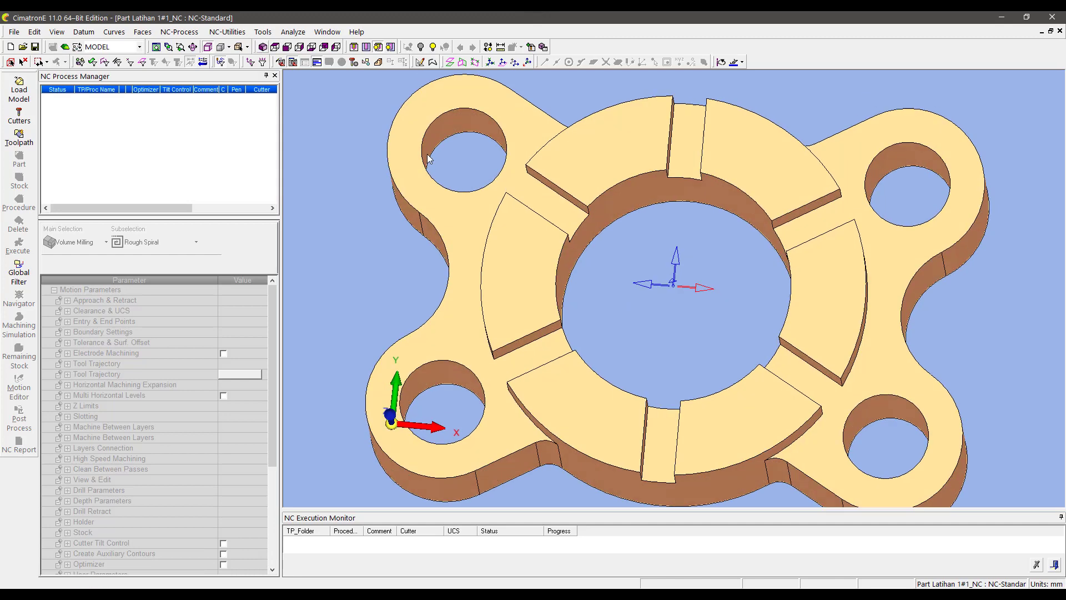
{"action": "left_click", "coordinate": [287, 47]}
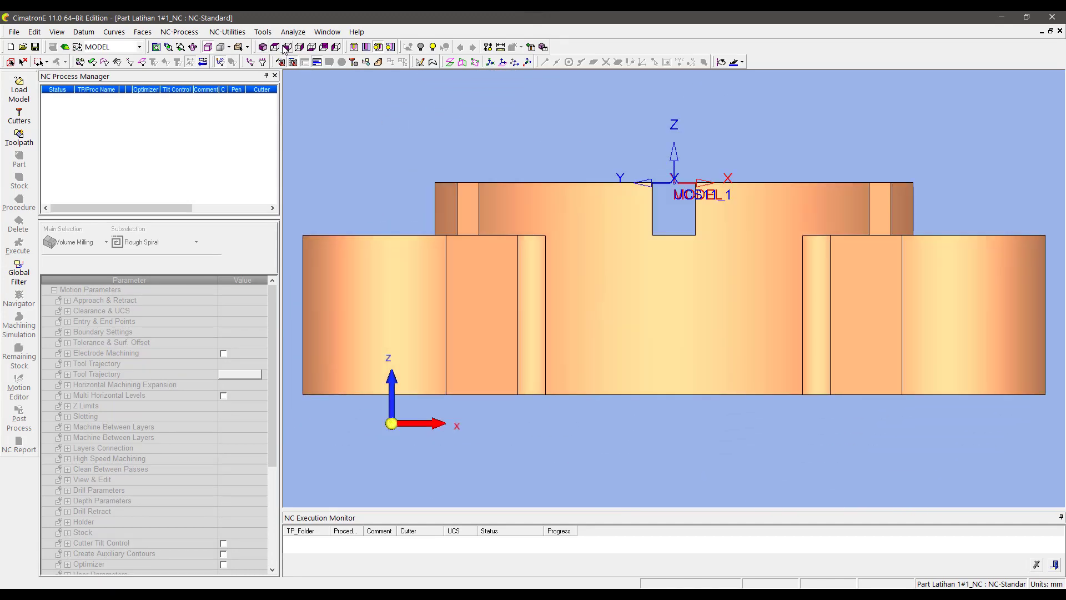
{"action": "left_click", "coordinate": [263, 46]}
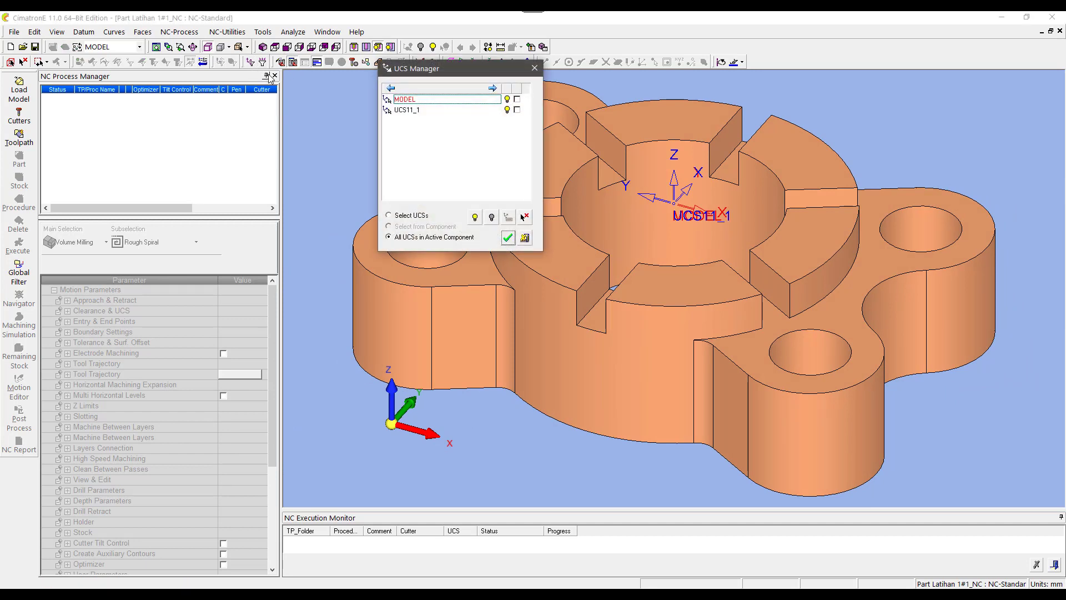
{"action": "left_click", "coordinate": [507, 110]}
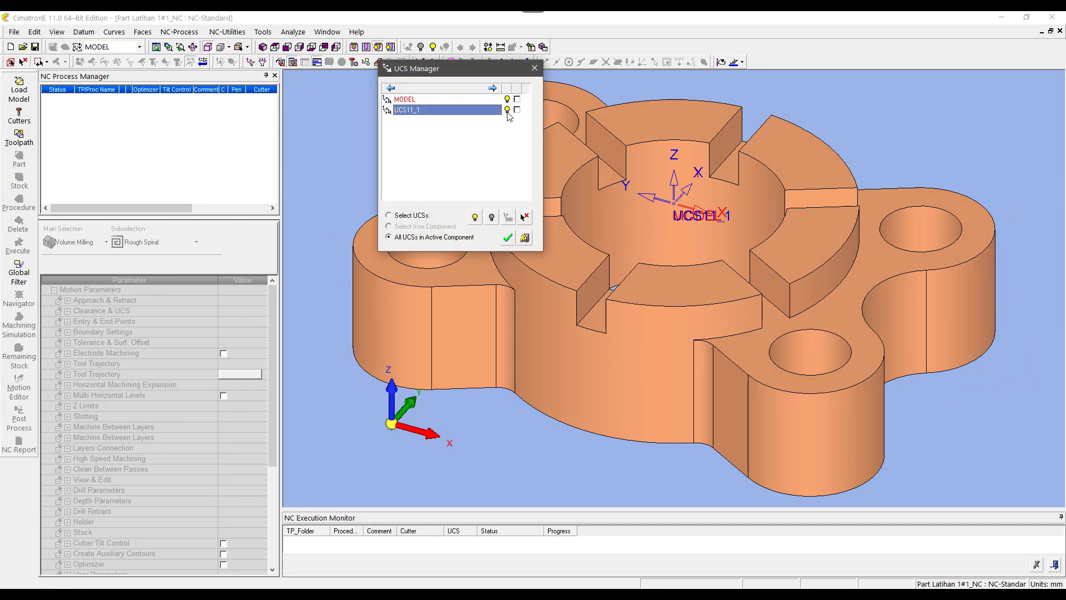
{"action": "left_click", "coordinate": [507, 237]}
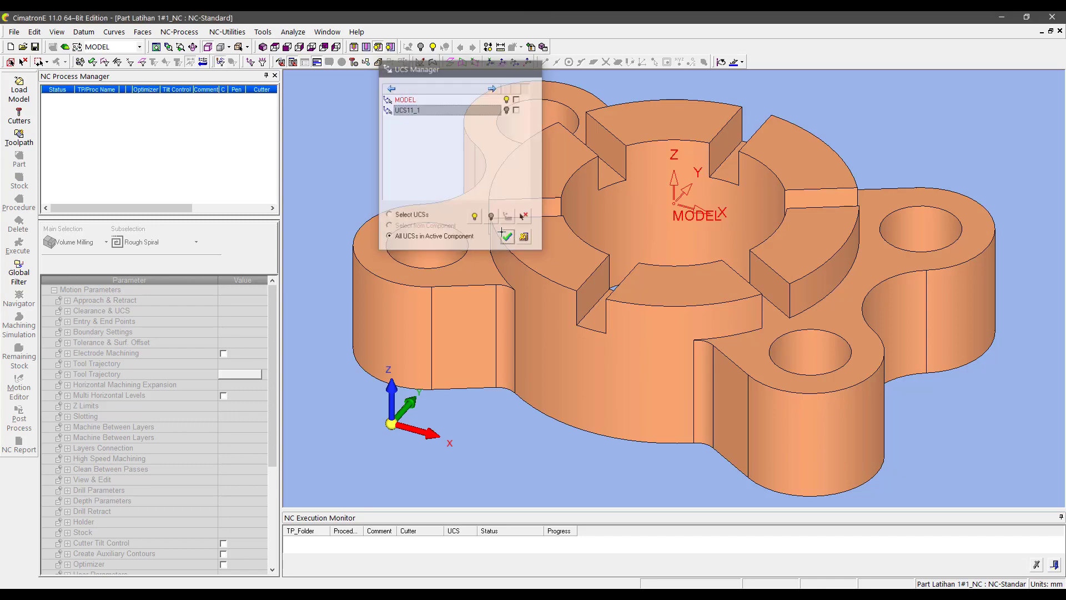
{"action": "left_click", "coordinate": [19, 116]}
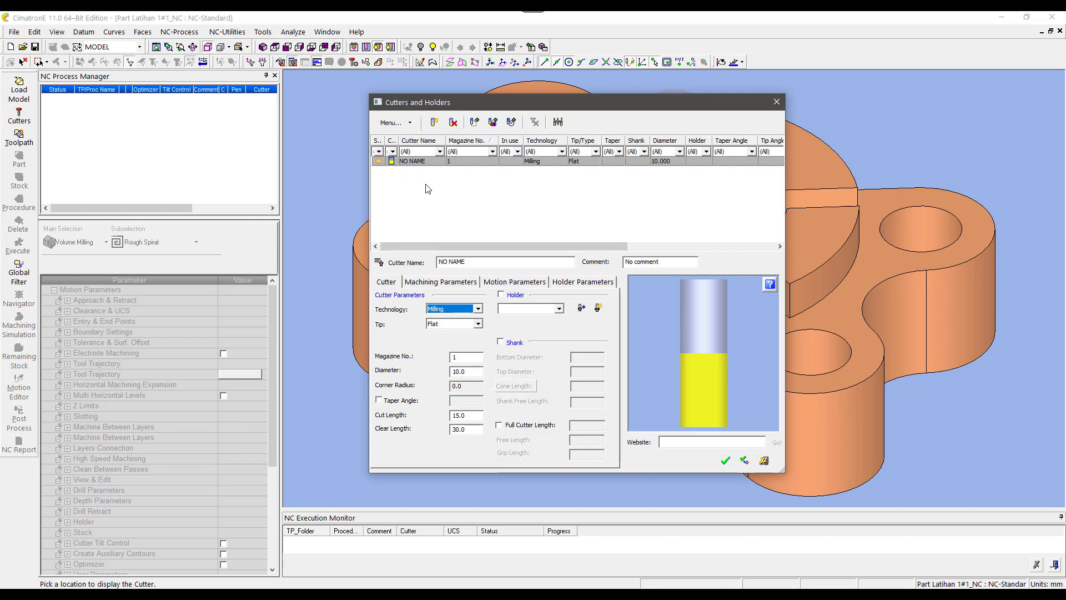
Step: Rename the default cutter to EM16 with a 16 mm diameter
{"action": "left_click_drag", "start_coordinate": [477, 262], "coordinate": [411, 255]}
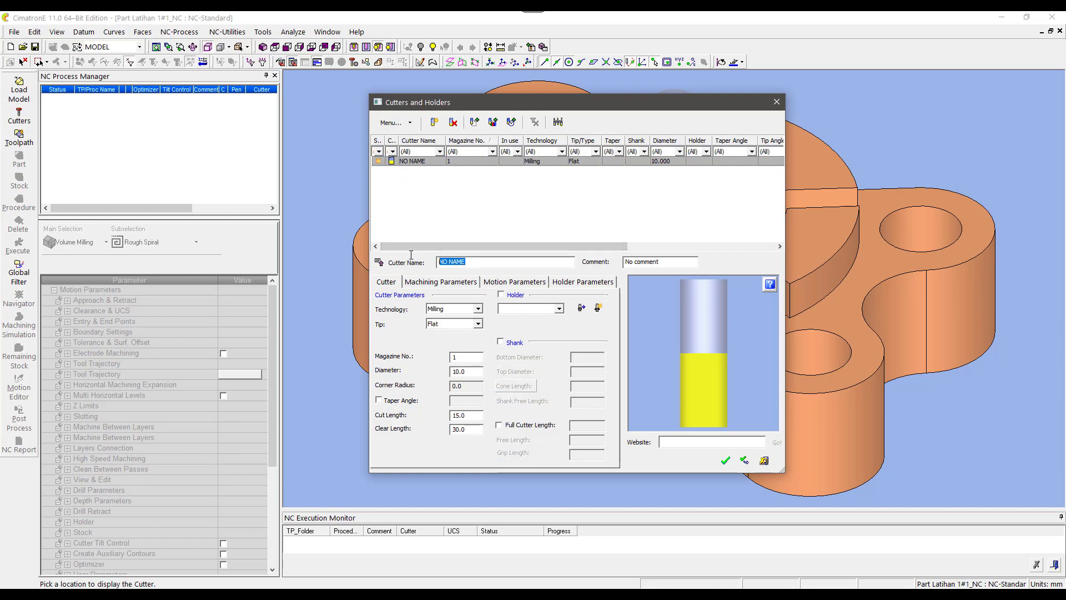
{"action": "type", "text": "EM16"}
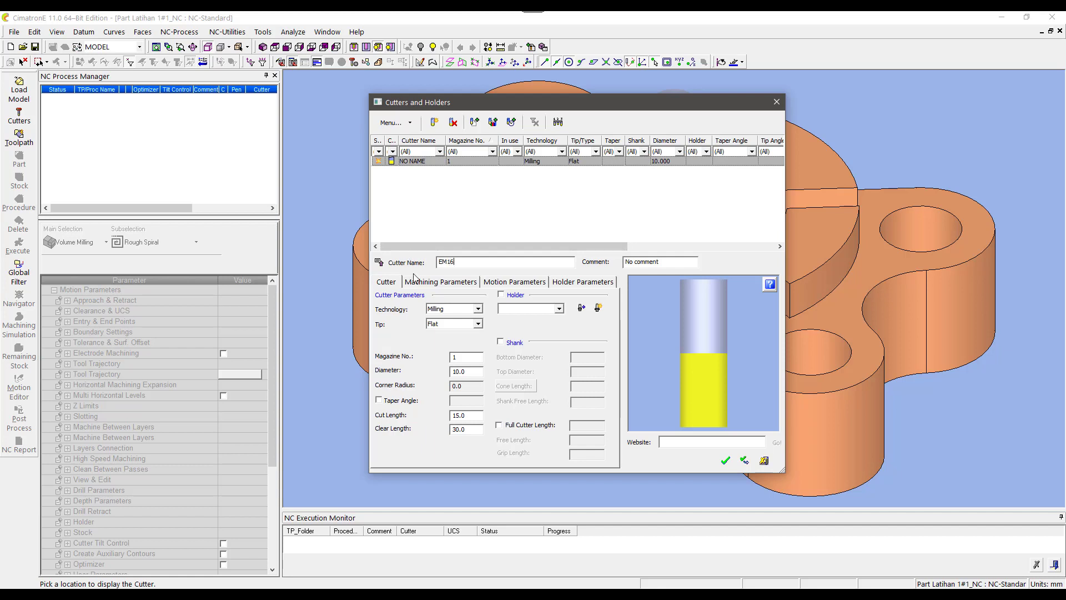
{"action": "double_click", "coordinate": [459, 371]}
{"action": "type", "text": "16"}
{"action": "key", "text": "Tab"}
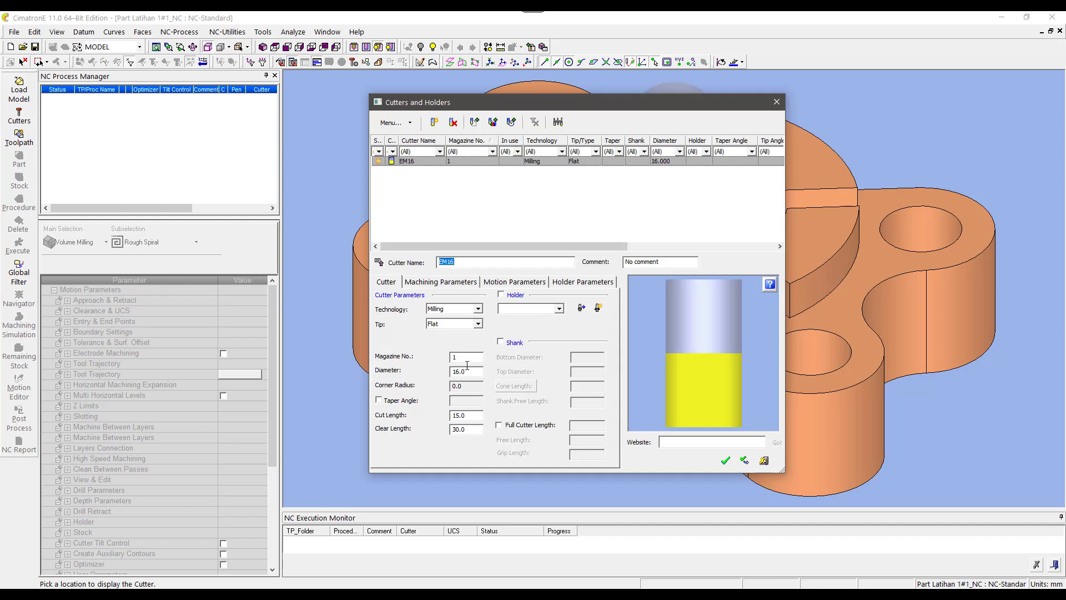
Step: Set EM16 machining parameters: Vc 100, Fz 0.15, flood coolant
{"action": "left_click", "coordinate": [454, 282]}
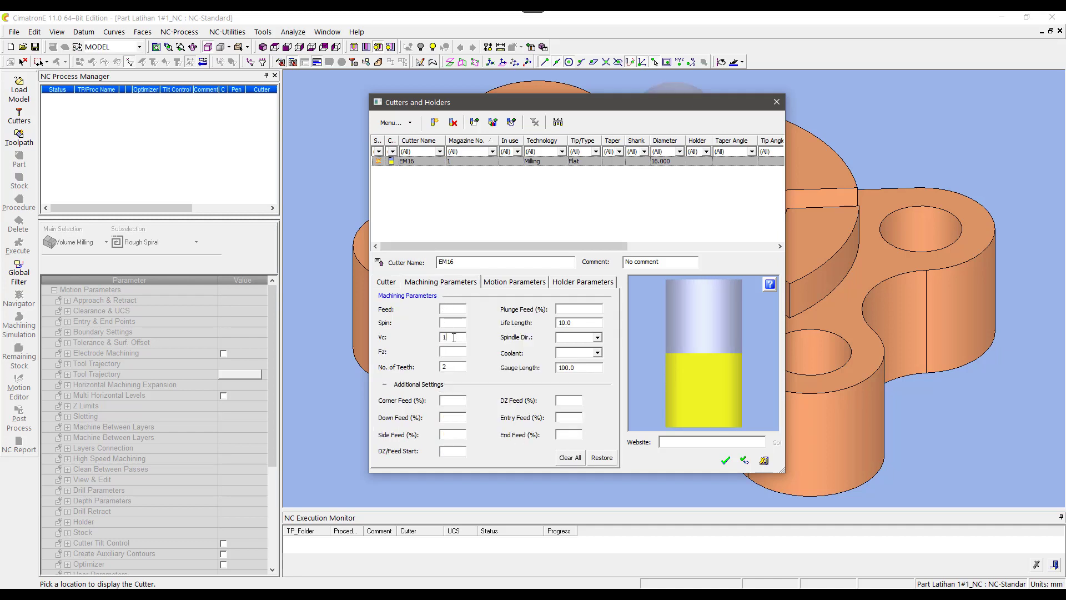
{"action": "type", "text": "00"}
{"action": "type", "text": "15"}
{"action": "key", "text": "Tab"}
{"action": "type", "text": "4"}
{"action": "mouse_move", "coordinate": [463, 338]}
{"action": "left_mouse_down"}
{"action": "mouse_move", "coordinate": [437, 338]}
{"action": "mouse_move", "coordinate": [442, 351]}
{"action": "left_mouse_up"}
{"action": "left_click", "coordinate": [597, 353]}
{"action": "left_click", "coordinate": [569, 372]}
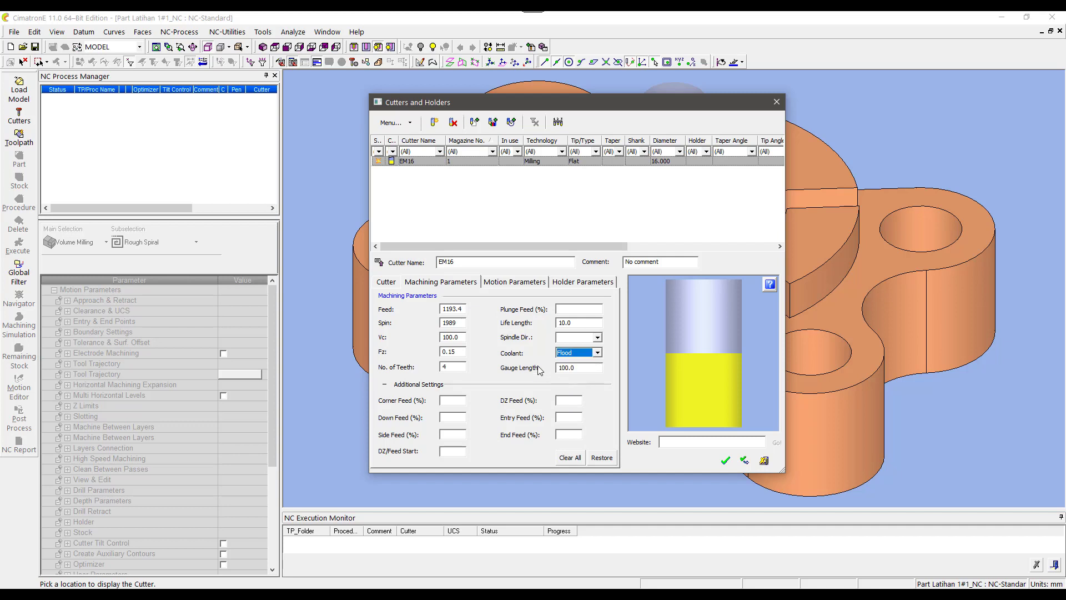
Step: Give EM16 down step 1.0, side step 8.0 and ramp angle 2.0, then apply
{"action": "left_click", "coordinate": [508, 283]}
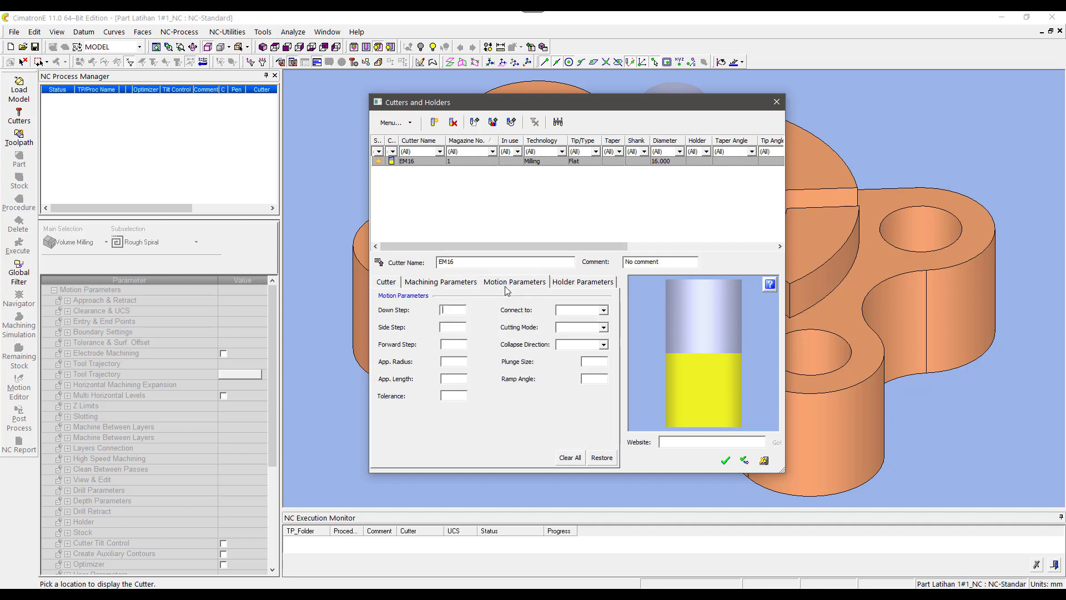
{"action": "left_click", "coordinate": [451, 309]}
{"action": "type", "text": "1"}
{"action": "left_click", "coordinate": [593, 380]}
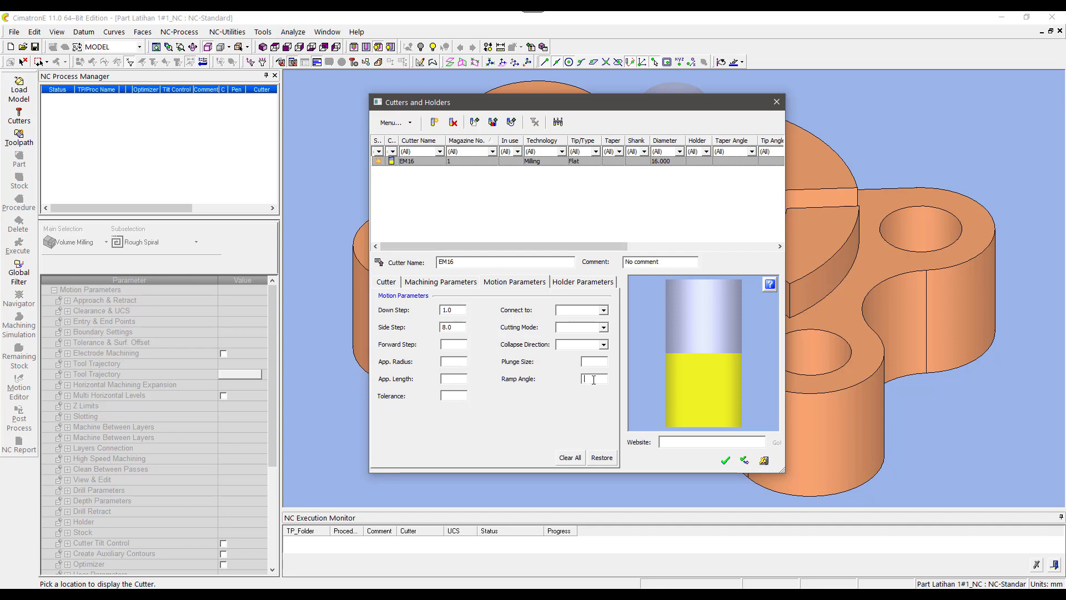
{"action": "type", "text": "2"}
{"action": "key", "text": "Return"}
{"action": "left_click", "coordinate": [744, 460]}
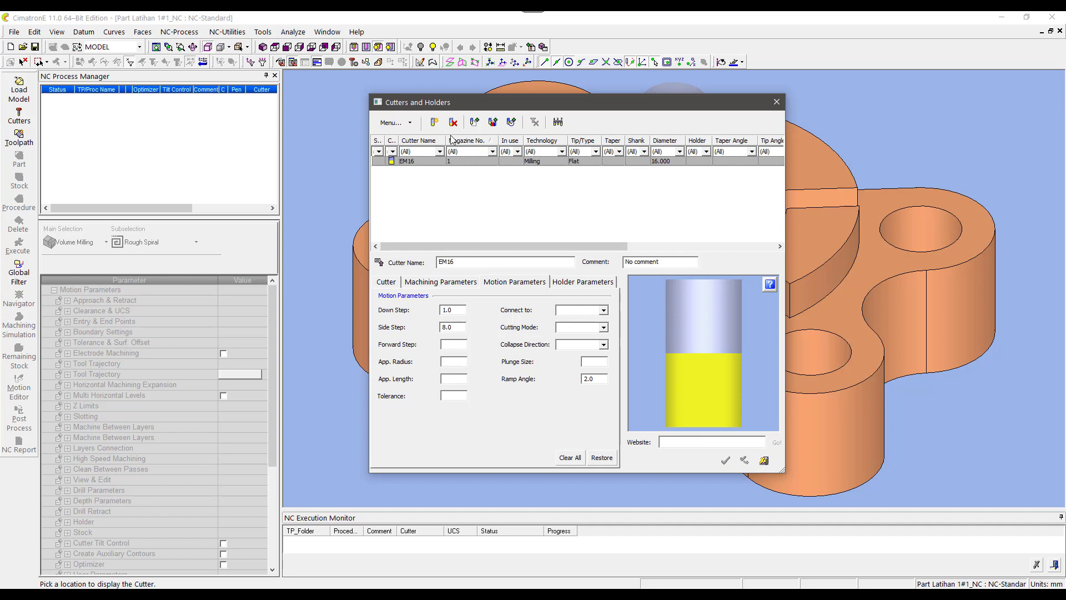
Step: Copy EM16 into a new cutter named EM10 with a 10 mm diameter
{"action": "left_click", "coordinate": [435, 123]}
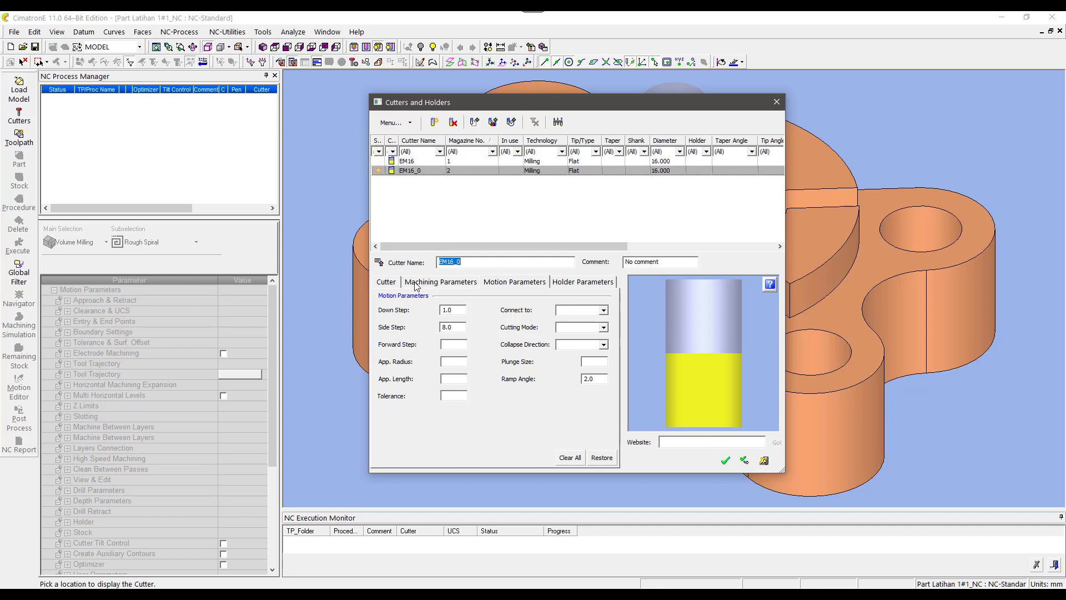
{"action": "left_click", "coordinate": [387, 282]}
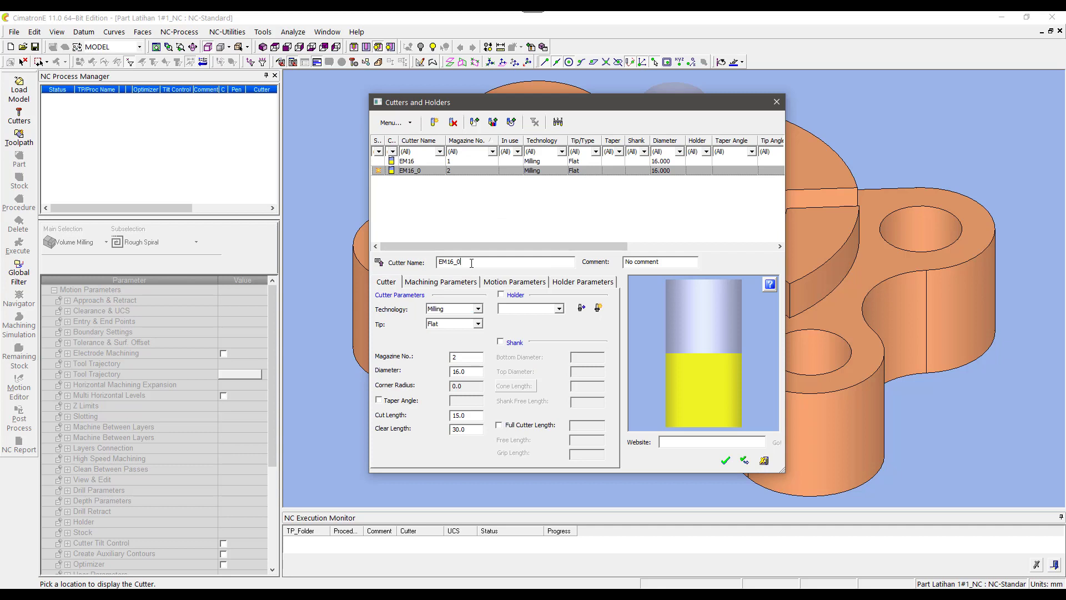
{"action": "left_click_drag", "start_coordinate": [461, 261], "coordinate": [451, 263]}
{"action": "key", "text": "BackSpace"}
{"action": "double_click", "coordinate": [459, 371]}
{"action": "type", "text": "10"}
{"action": "left_click", "coordinate": [460, 284]}
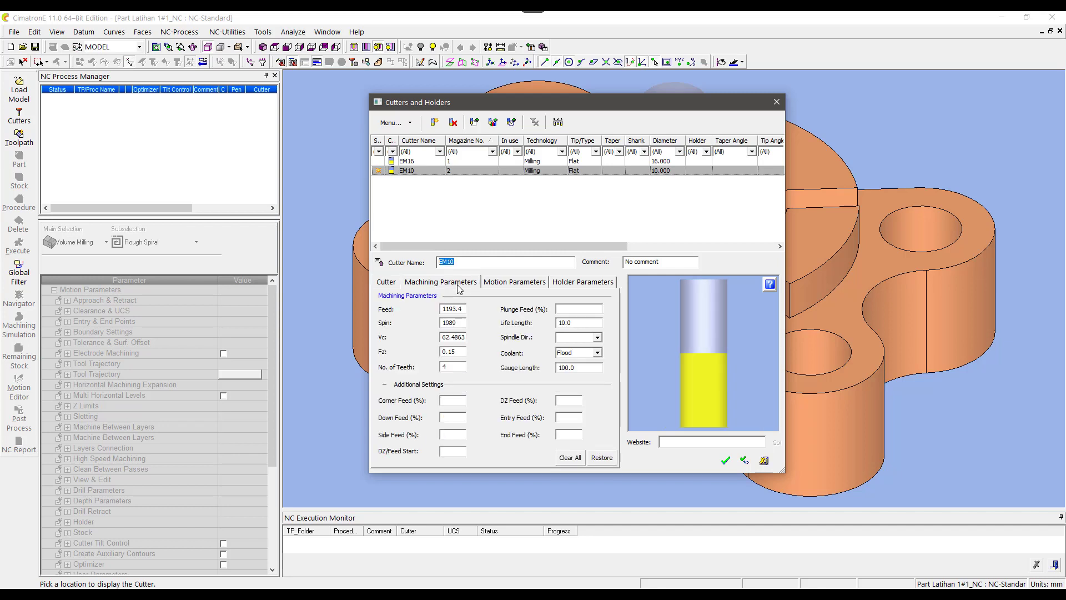
Step: Edit EM10's Vc, set down step 0.2 and side step 4.0, and save the cutters
{"action": "left_click_drag", "start_coordinate": [466, 338], "coordinate": [438, 341]}
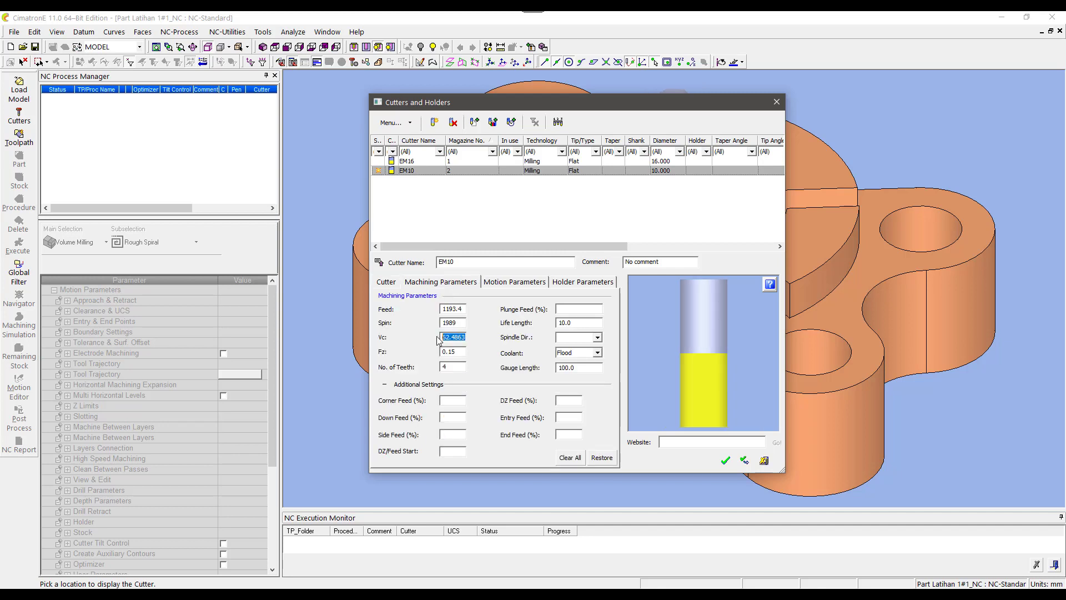
{"action": "type", "text": "100.0"}
{"action": "left_click", "coordinate": [523, 283]}
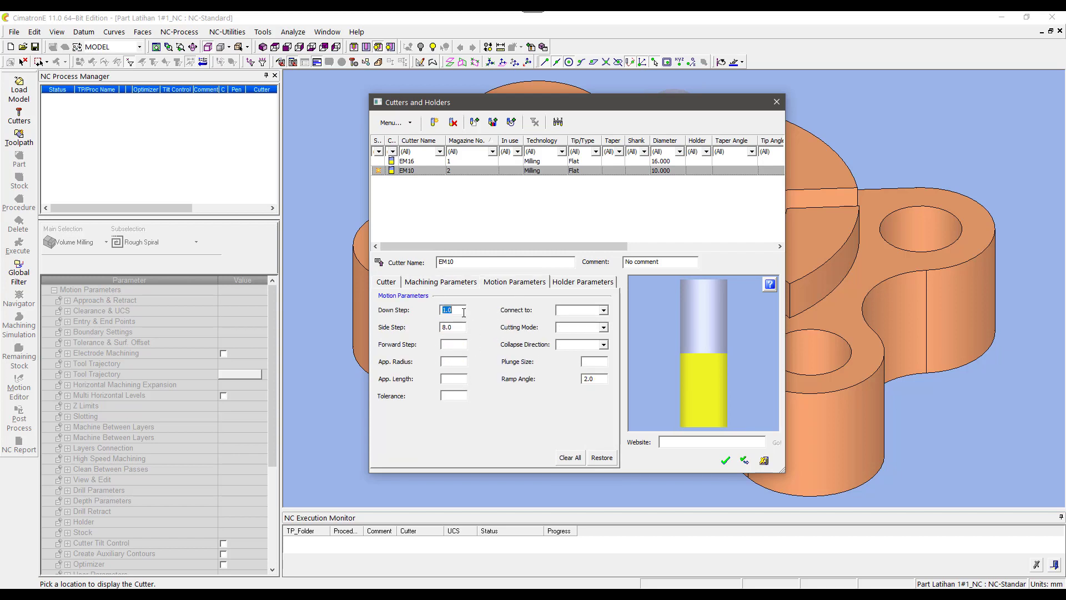
{"action": "type", "text": "0.2"}
{"action": "double_click", "coordinate": [454, 323]}
{"action": "type", "text": "4"}
{"action": "left_click", "coordinate": [458, 309]}
{"action": "left_click", "coordinate": [726, 459]}
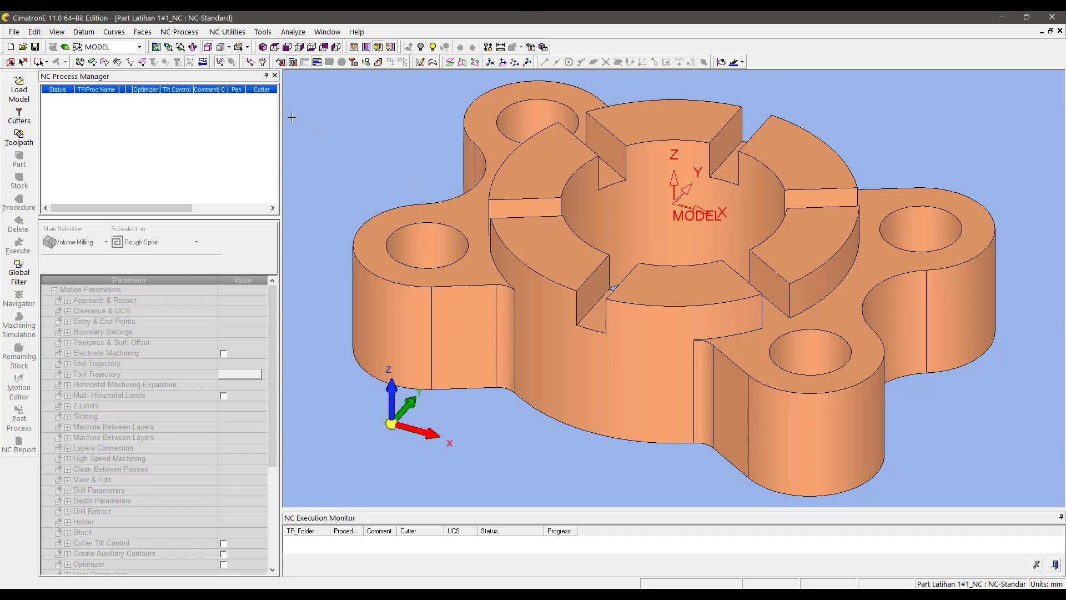
Step: Create the 3-axis TP_MODEL toolpath on UCS MODEL with Z clearance 50
{"action": "left_click", "coordinate": [19, 137]}
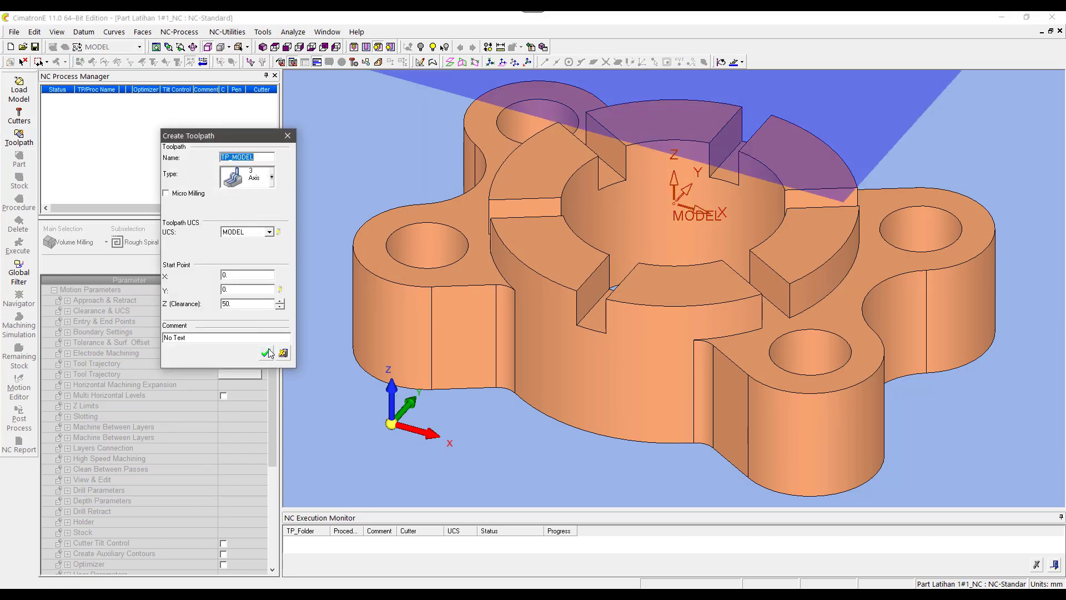
{"action": "left_click", "coordinate": [266, 354]}
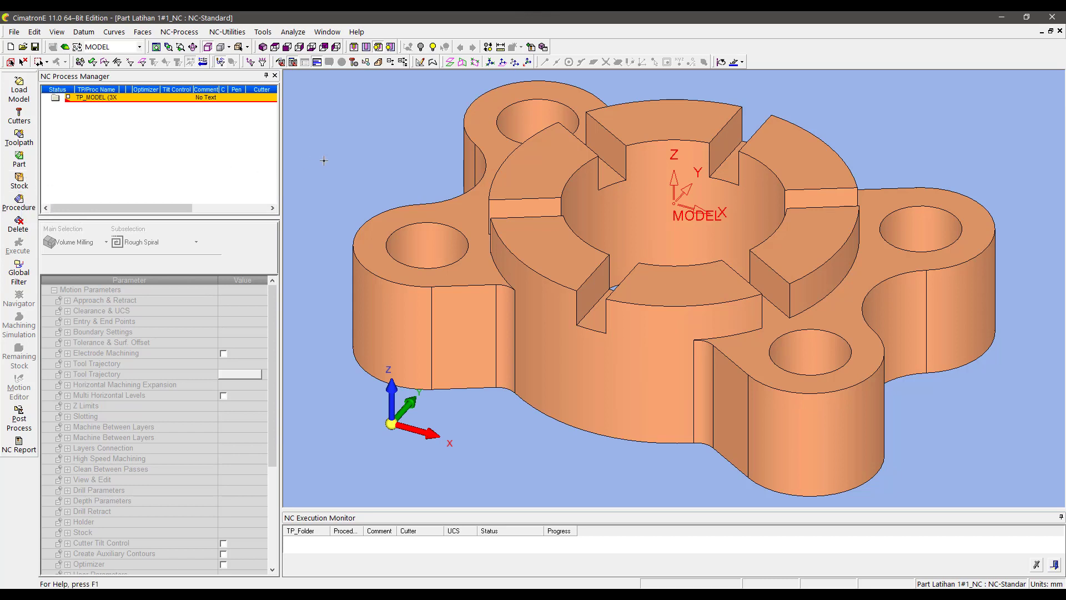
Step: Start a 2D bounding contour in the part environment and pick the flange
{"action": "left_click", "coordinate": [65, 47]}
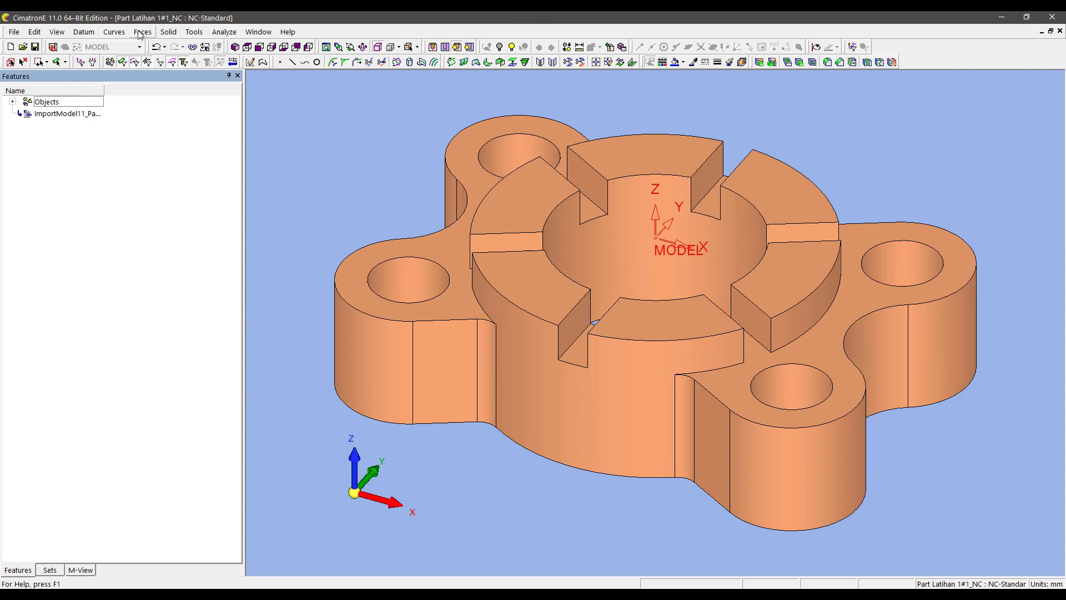
{"action": "left_click", "coordinate": [114, 32]}
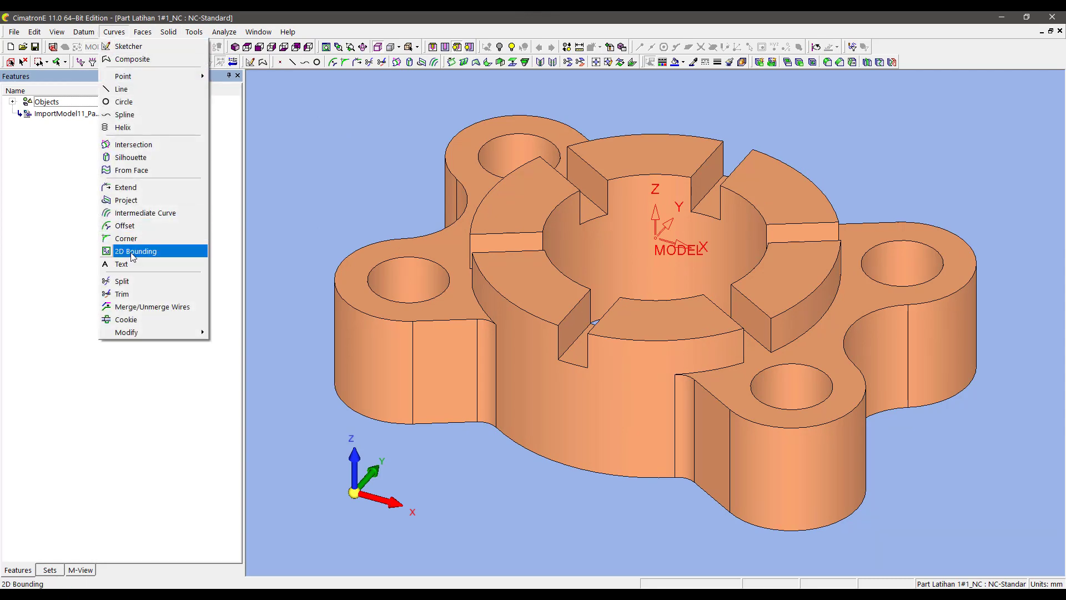
{"action": "left_click", "coordinate": [159, 251]}
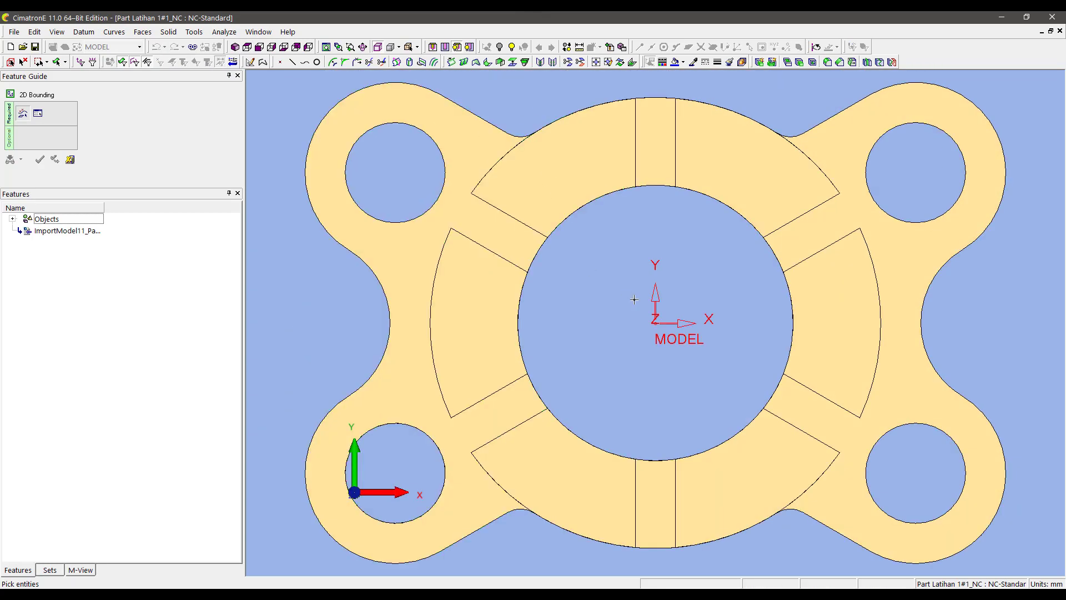
{"action": "mouse_move", "coordinate": [602, 274]}
{"action": "middle_mouse_down"}
{"action": "mouse_move", "coordinate": [623, 131]}
{"action": "mouse_move", "coordinate": [621, 369]}
{"action": "mouse_move", "coordinate": [618, 105]}
{"action": "middle_mouse_up"}
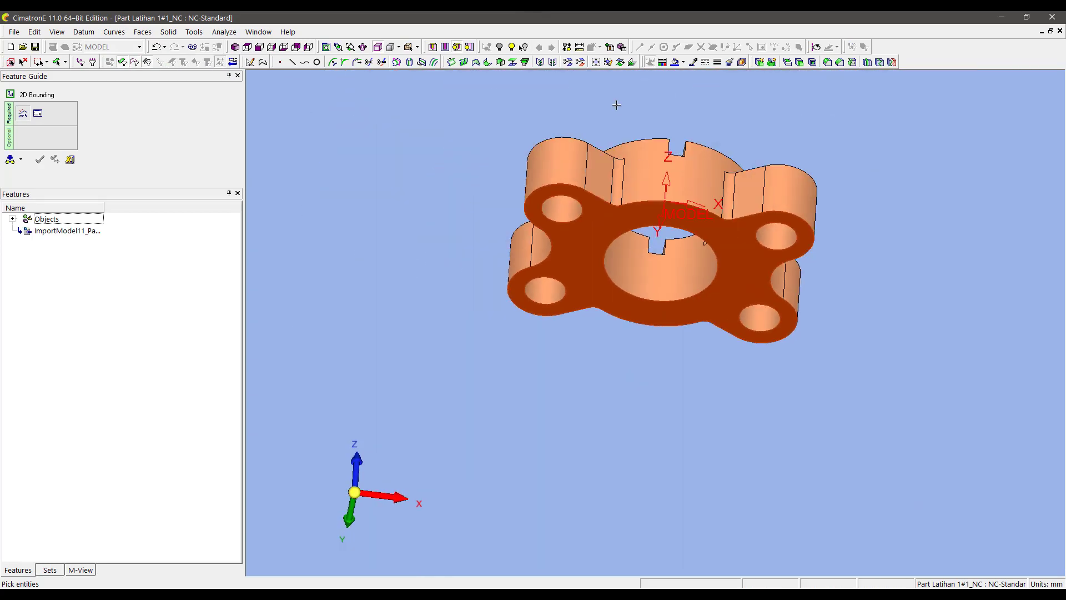
{"action": "left_click", "coordinate": [247, 46]}
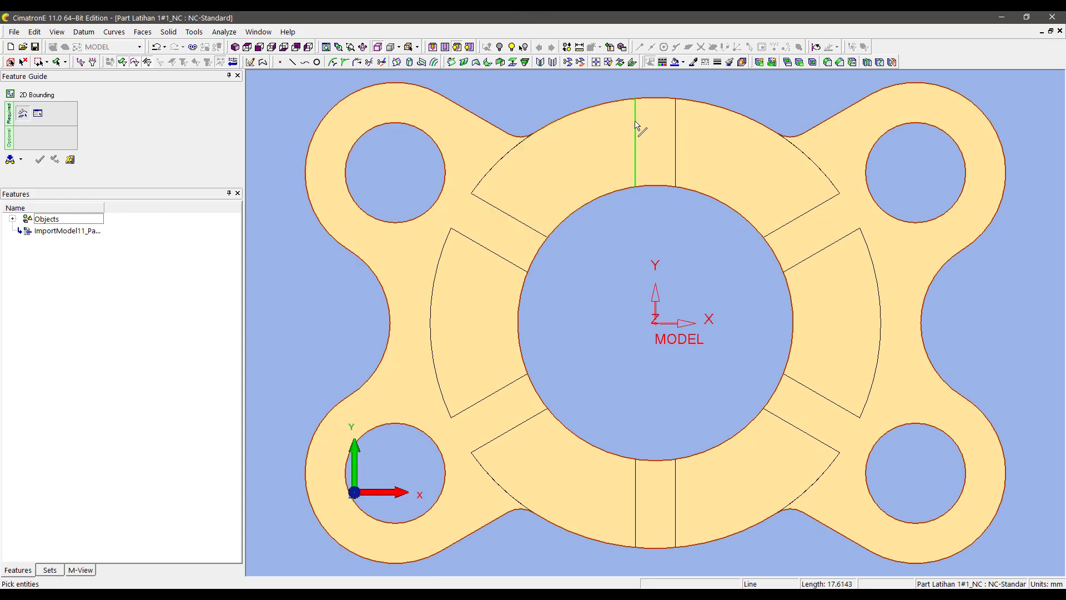
{"action": "left_click", "coordinate": [633, 262]}
{"action": "scroll", "coordinate": [627, 278], "scroll_direction": "down", "scroll_amount": 3}
{"action": "mouse_move", "coordinate": [623, 298]}
{"action": "middle_mouse_down"}
{"action": "mouse_move", "coordinate": [624, 172]}
{"action": "mouse_move", "coordinate": [613, 228]}
{"action": "mouse_move", "coordinate": [622, 312]}
{"action": "mouse_move", "coordinate": [547, 388]}
{"action": "mouse_move", "coordinate": [564, 152]}
{"action": "mouse_move", "coordinate": [548, 244]}
{"action": "mouse_move", "coordinate": [522, 233]}
{"action": "middle_mouse_up"}
Step: Define the bounding rectangle as 150 wide by 105 high and finish it
{"action": "left_click", "coordinate": [280, 178]}
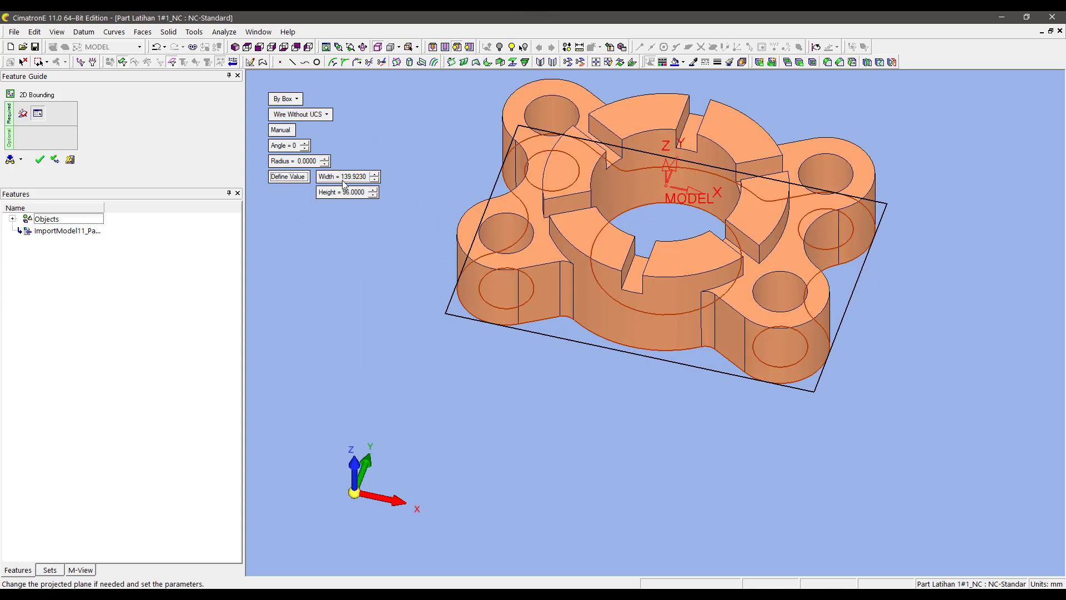
{"action": "type", "text": "150"}
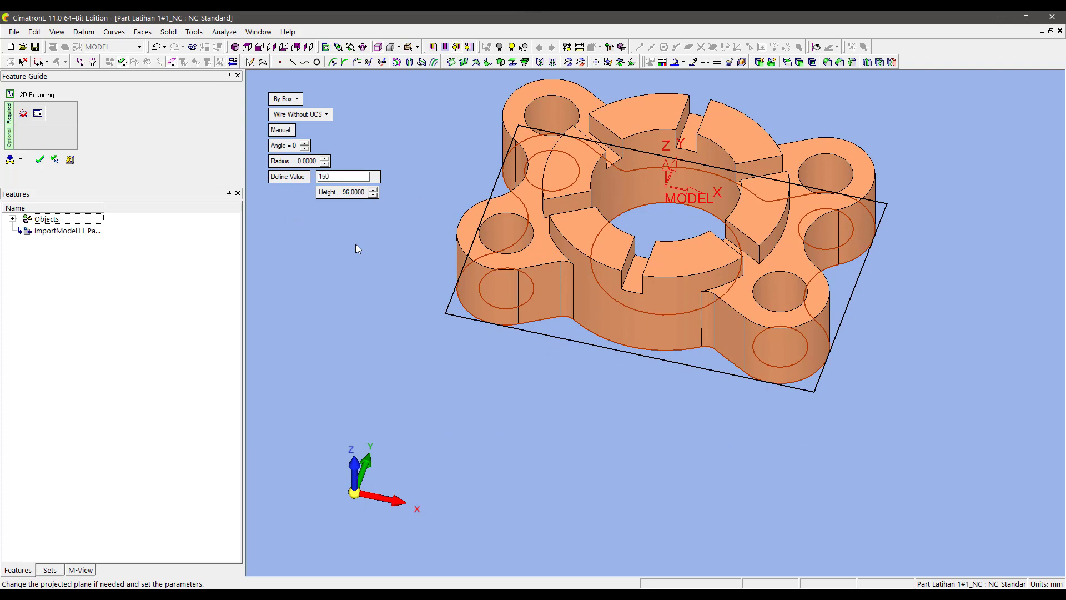
{"action": "key", "text": "Return"}
{"action": "left_click", "coordinate": [247, 46]}
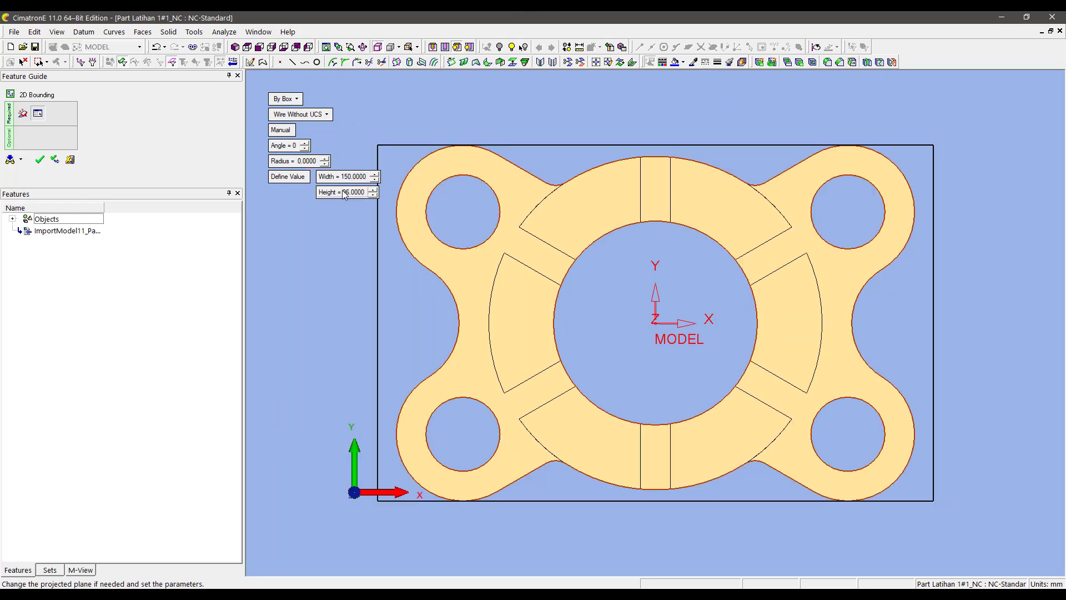
{"action": "left_click", "coordinate": [347, 192]}
{"action": "type", "text": "1"}
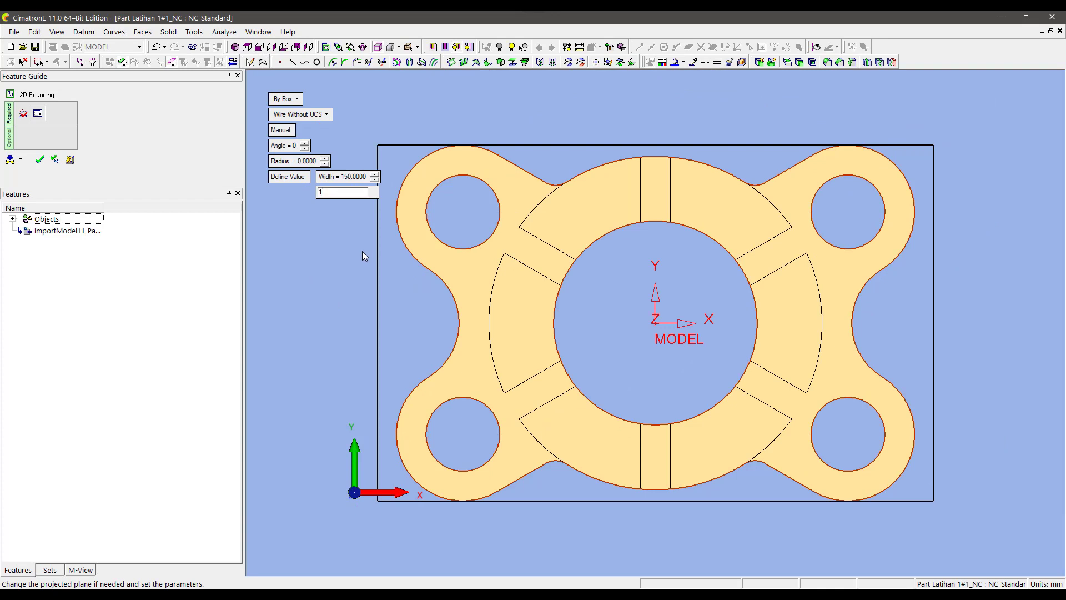
{"action": "type", "text": "05"}
{"action": "key", "text": "Return"}
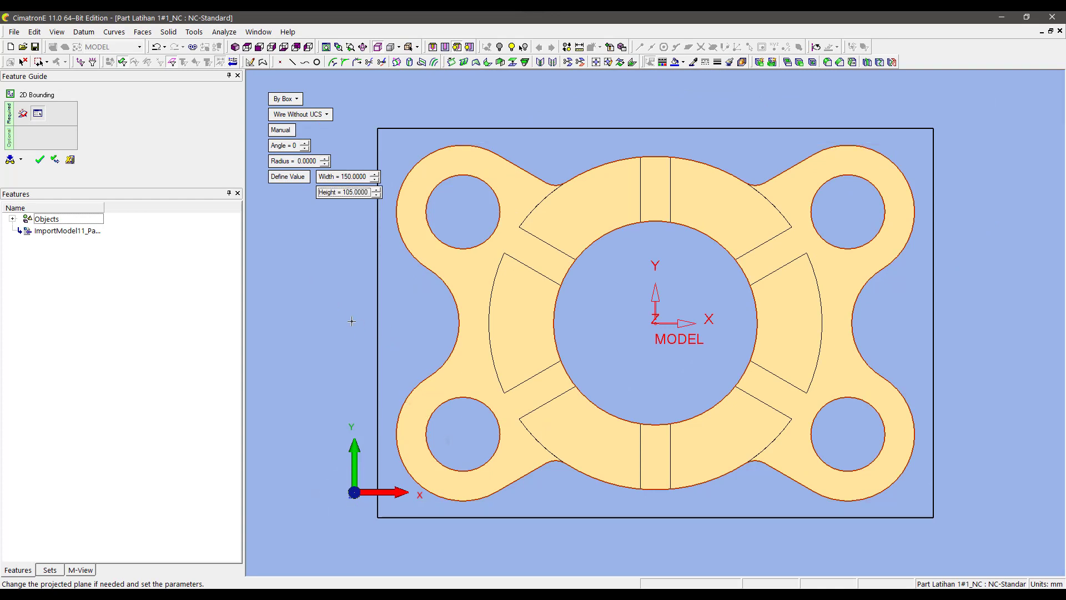
{"action": "left_click", "coordinate": [39, 159]}
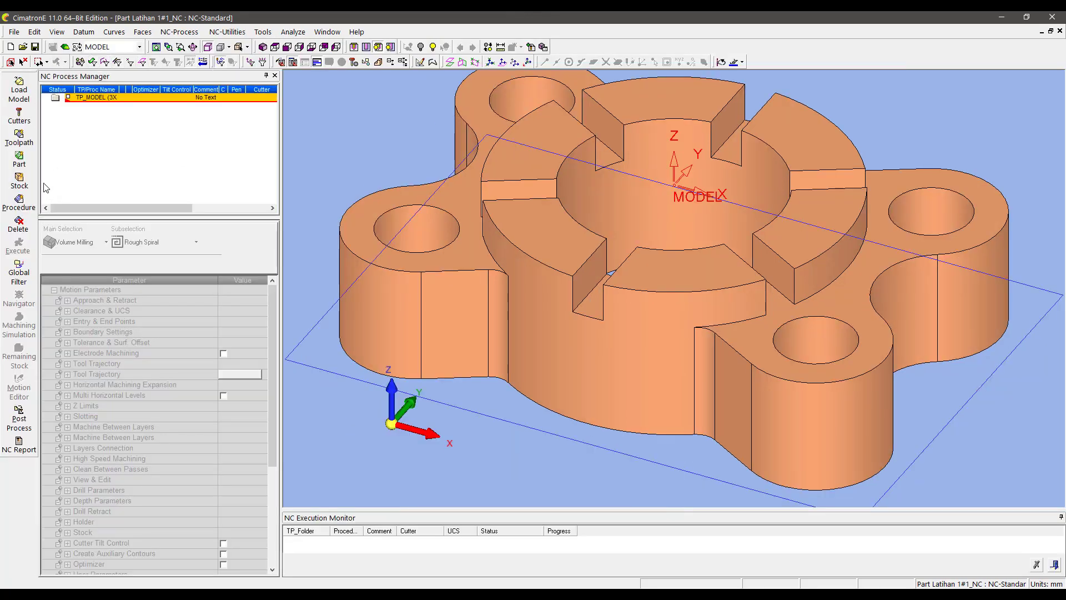
Step: Start a contour-type initial stock using the bounding rectangle as its contour
{"action": "left_click", "coordinate": [19, 181]}
{"action": "left_click", "coordinate": [123, 93]}
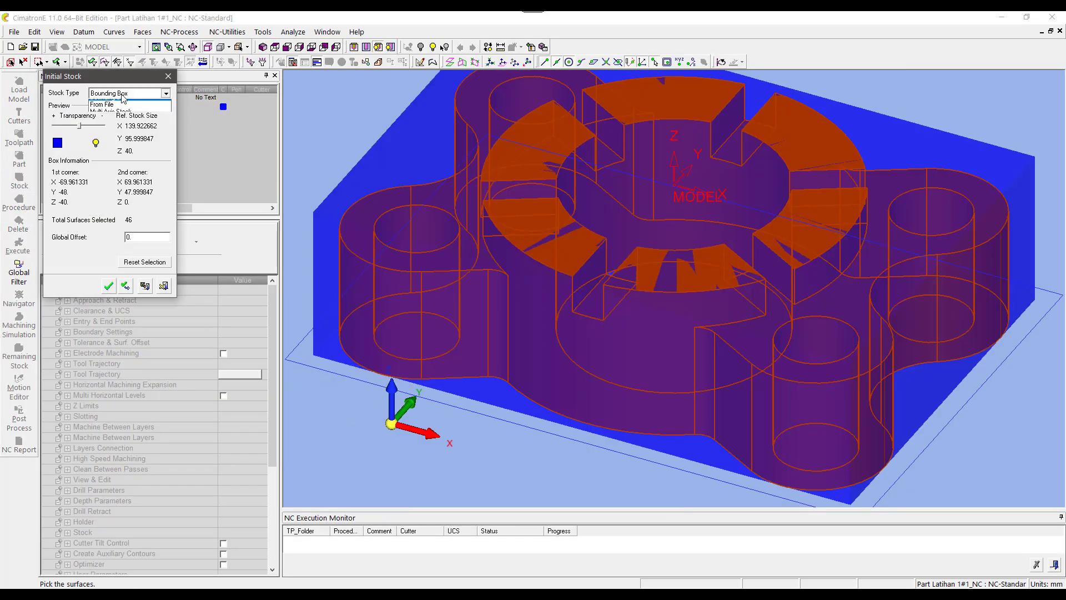
{"action": "left_click", "coordinate": [119, 117]}
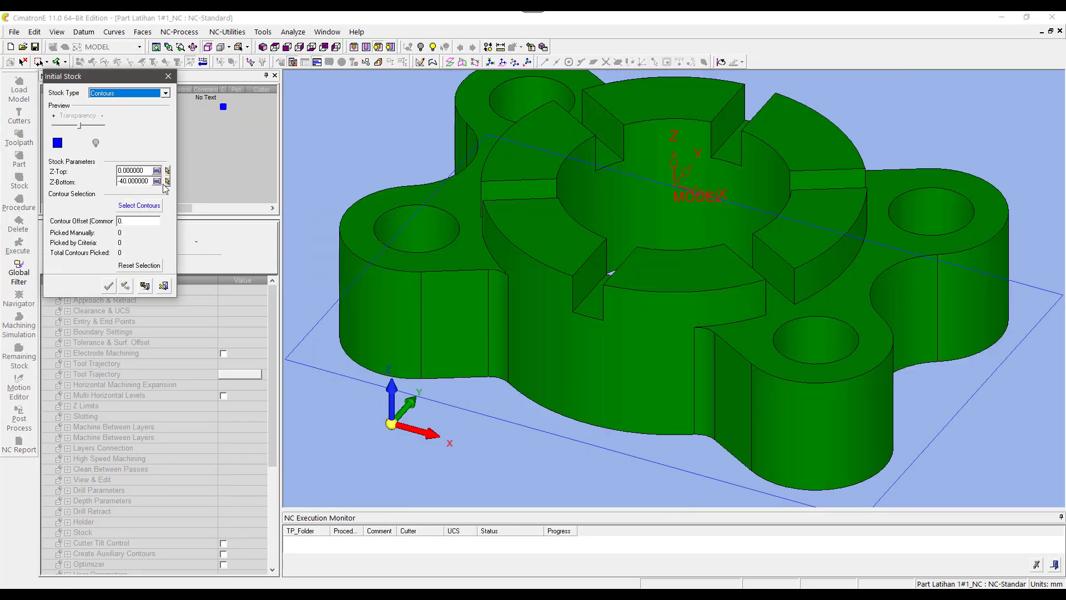
{"action": "left_click", "coordinate": [146, 205]}
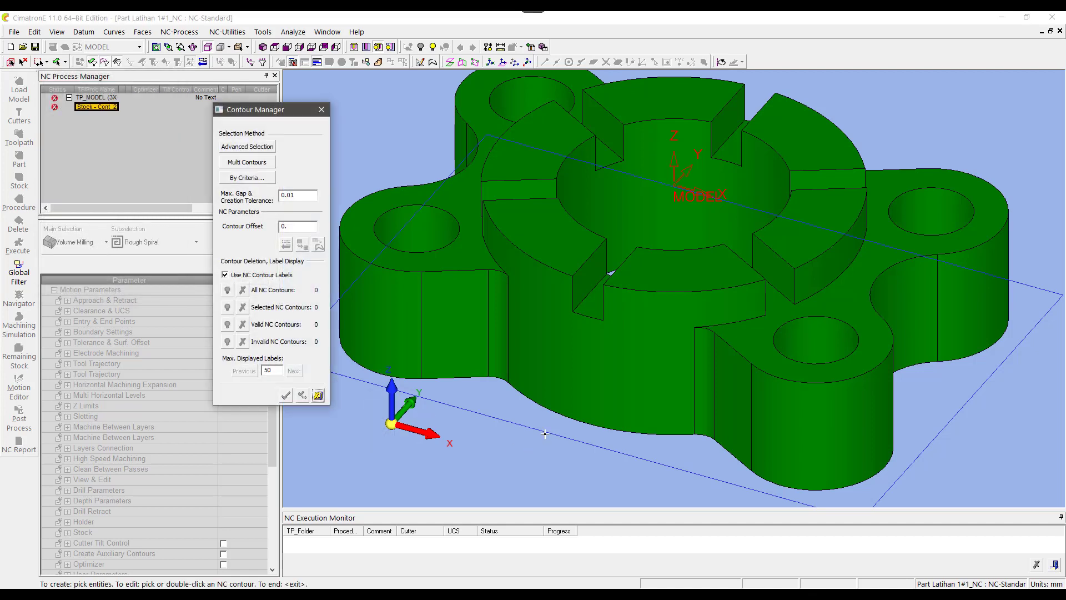
{"action": "left_click", "coordinate": [545, 433]}
{"action": "middle_click", "coordinate": [544, 459]}
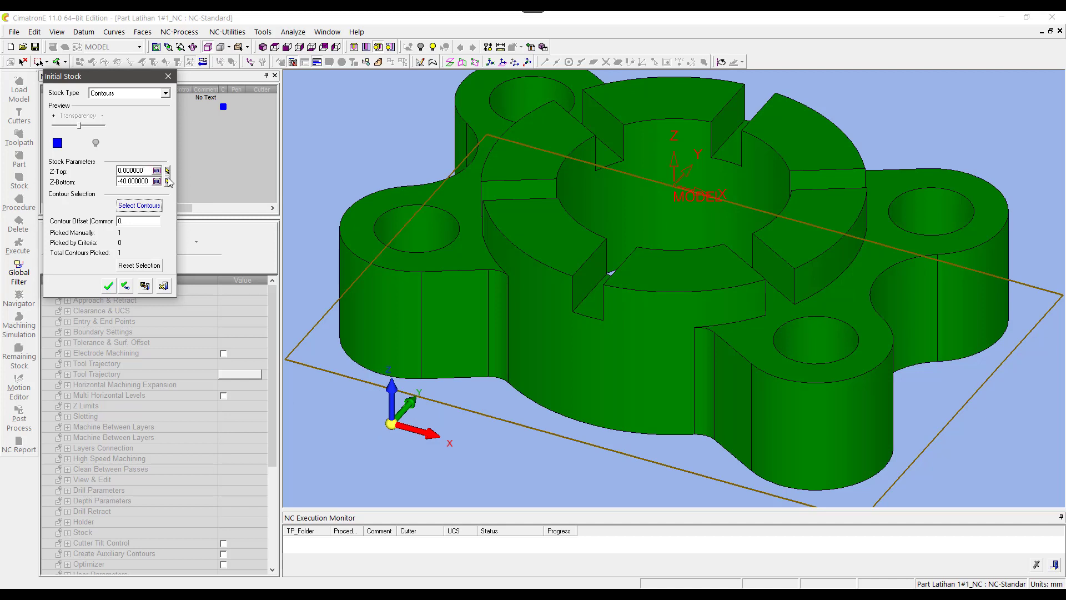
Step: Set the stock Z-Bottom to -45 with Z-Top 0, preview it, and accept
{"action": "left_click", "coordinate": [167, 182]}
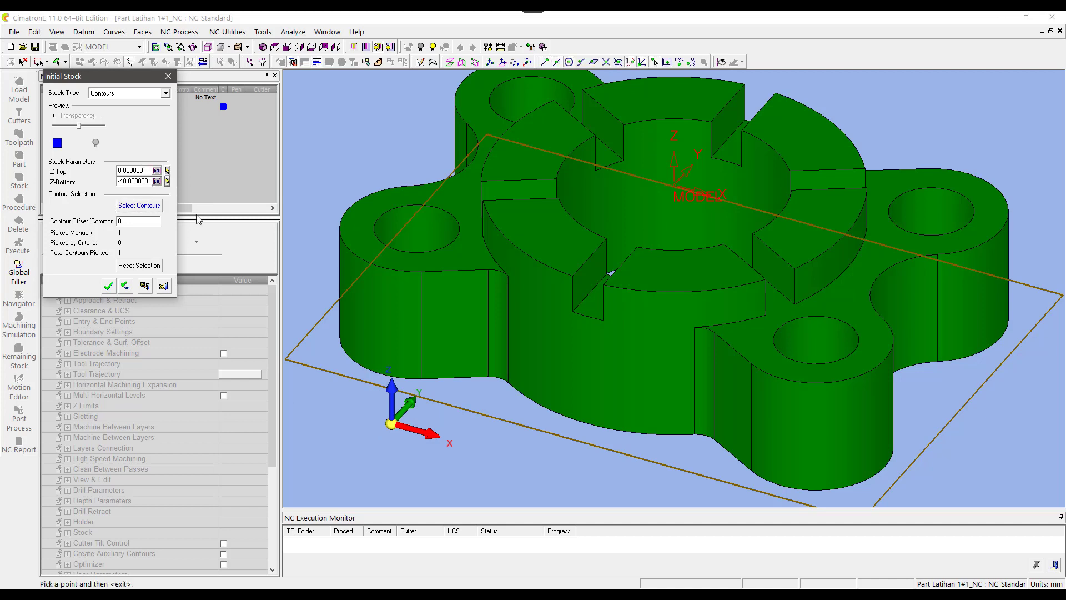
{"action": "middle_click", "coordinate": [430, 376]}
{"action": "left_click_drag", "start_coordinate": [148, 185], "coordinate": [124, 180]}
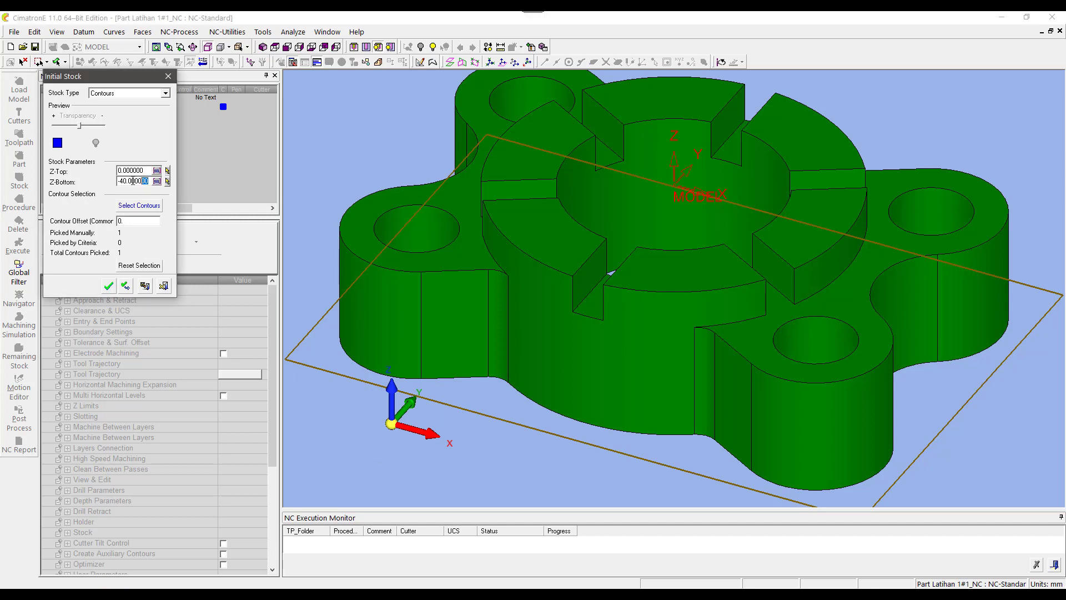
{"action": "type", "text": "5"}
{"action": "left_click", "coordinate": [125, 287]}
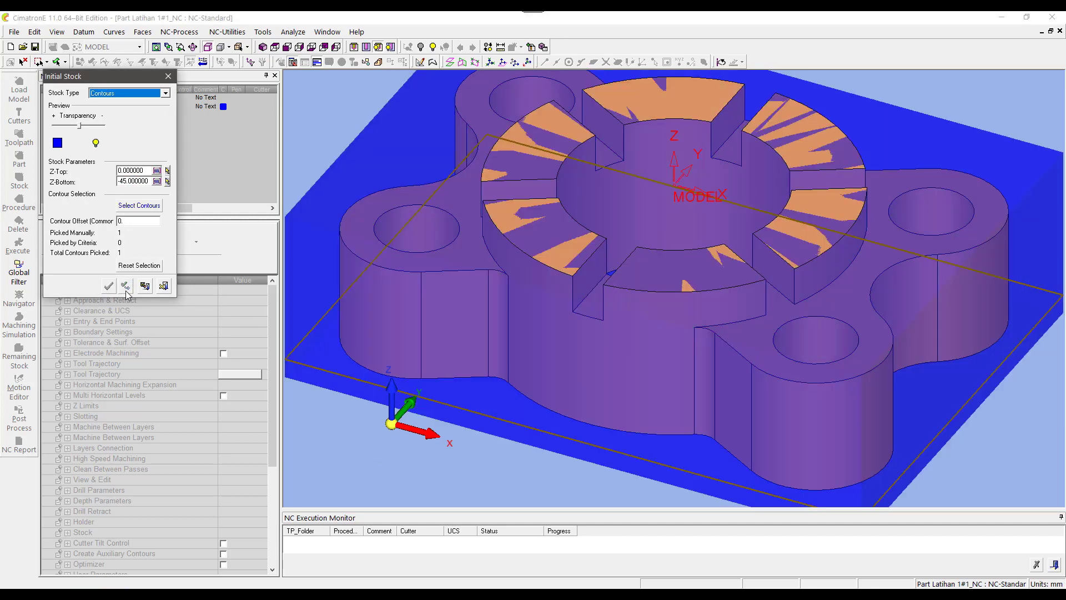
{"action": "left_click", "coordinate": [274, 47]}
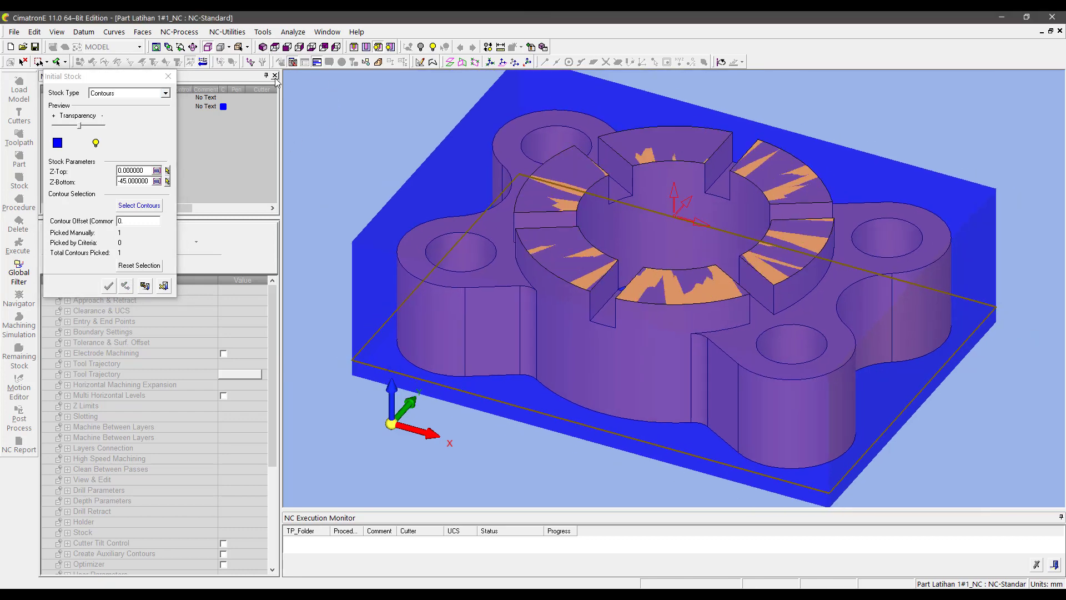
{"action": "left_click", "coordinate": [146, 286]}
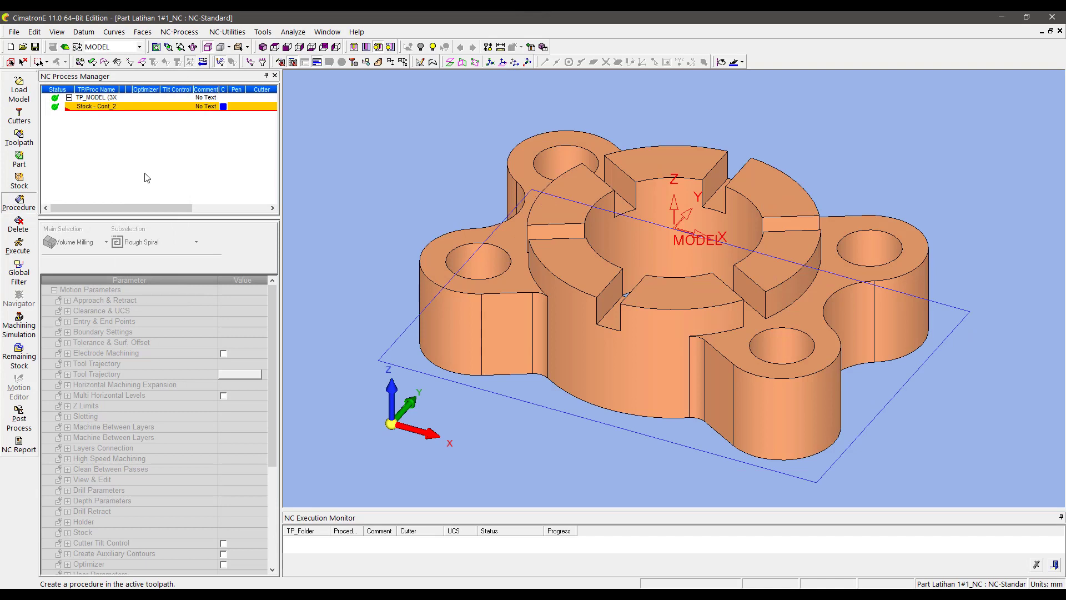
Step: Set the procedure type to 2.5 Axes, Pocket - Stock Spiral, and collapse the parameter groups
{"action": "left_click", "coordinate": [100, 241]}
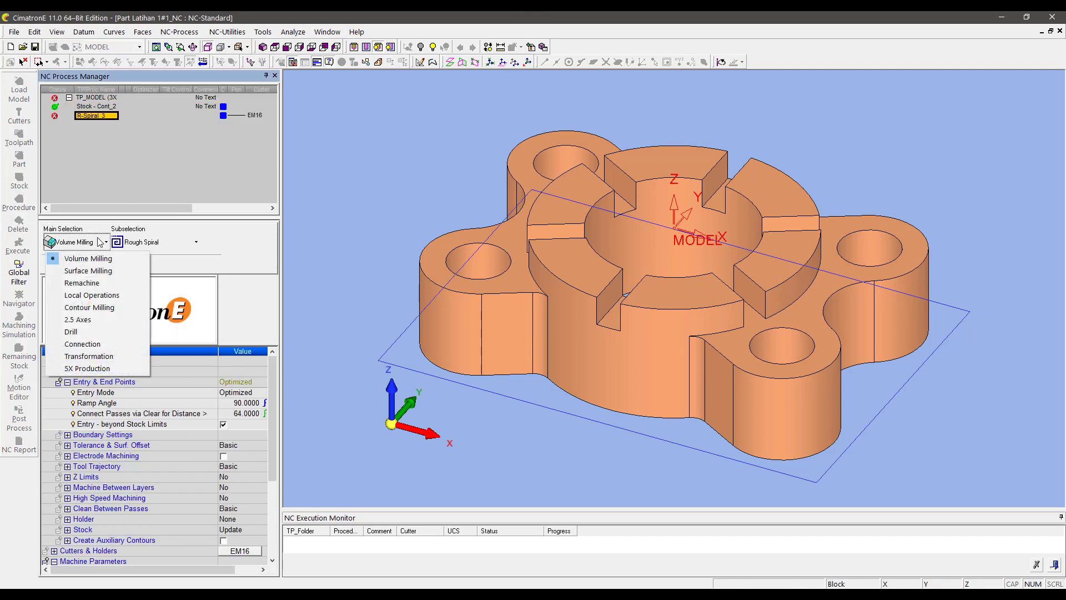
{"action": "left_click", "coordinate": [97, 321]}
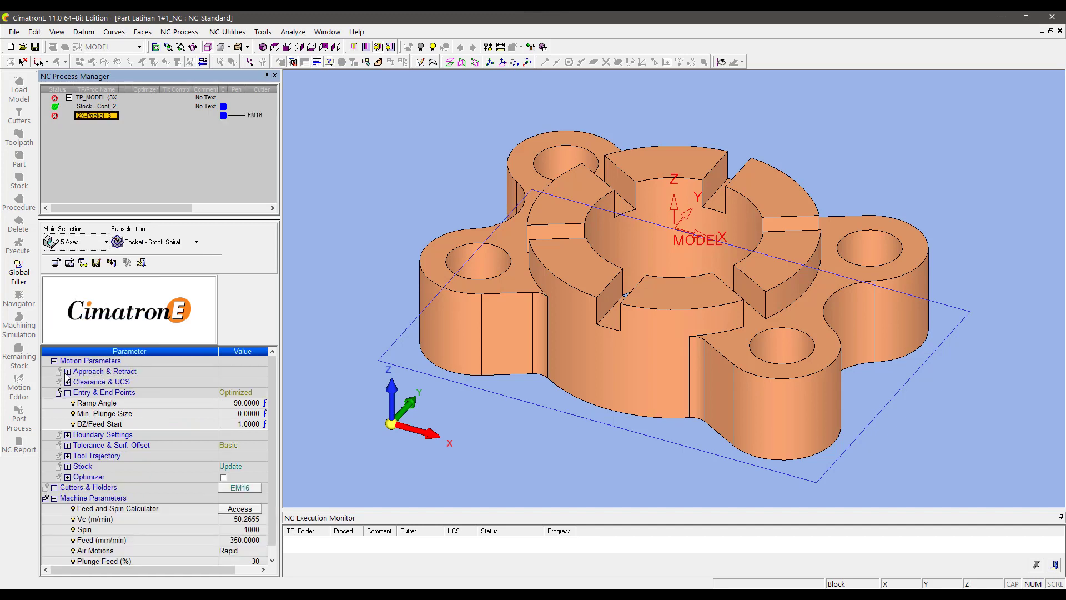
{"action": "left_click", "coordinate": [67, 392]}
{"action": "left_click", "coordinate": [179, 243]}
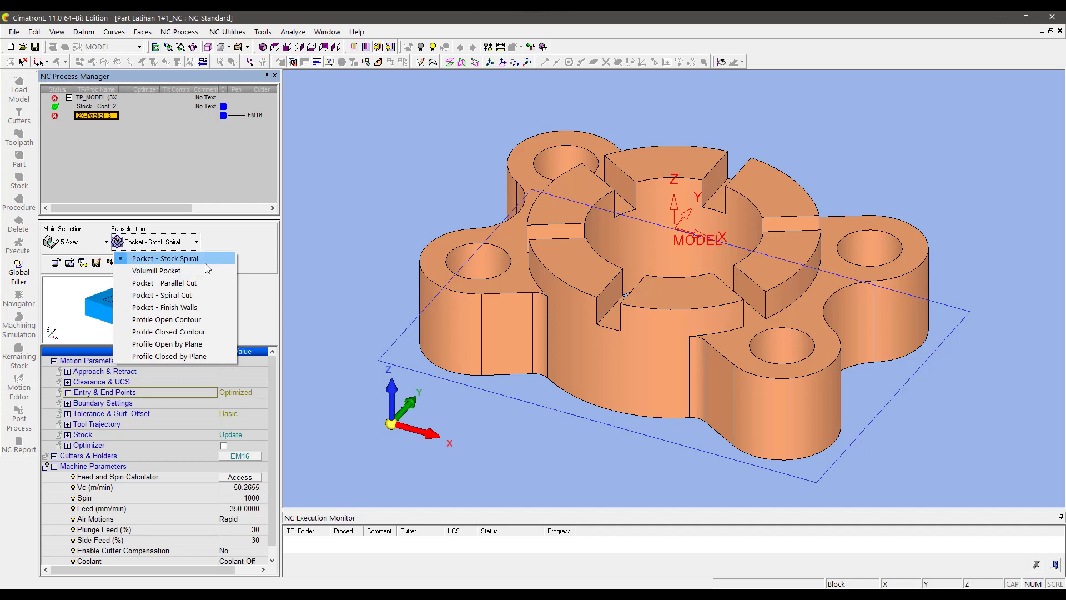
{"action": "left_click", "coordinate": [205, 258]}
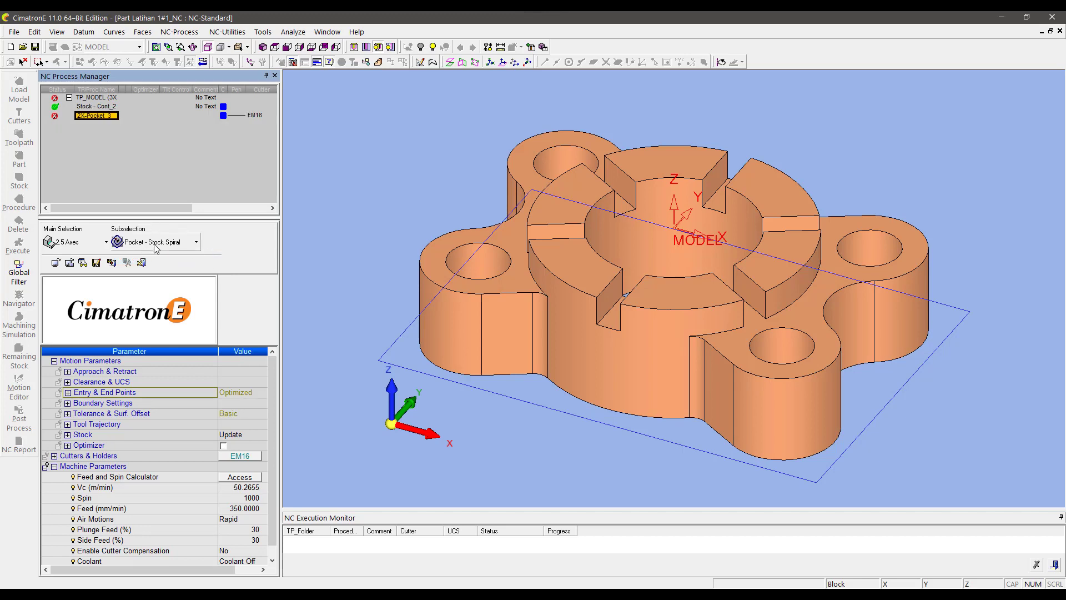
{"action": "left_click", "coordinate": [55, 467]}
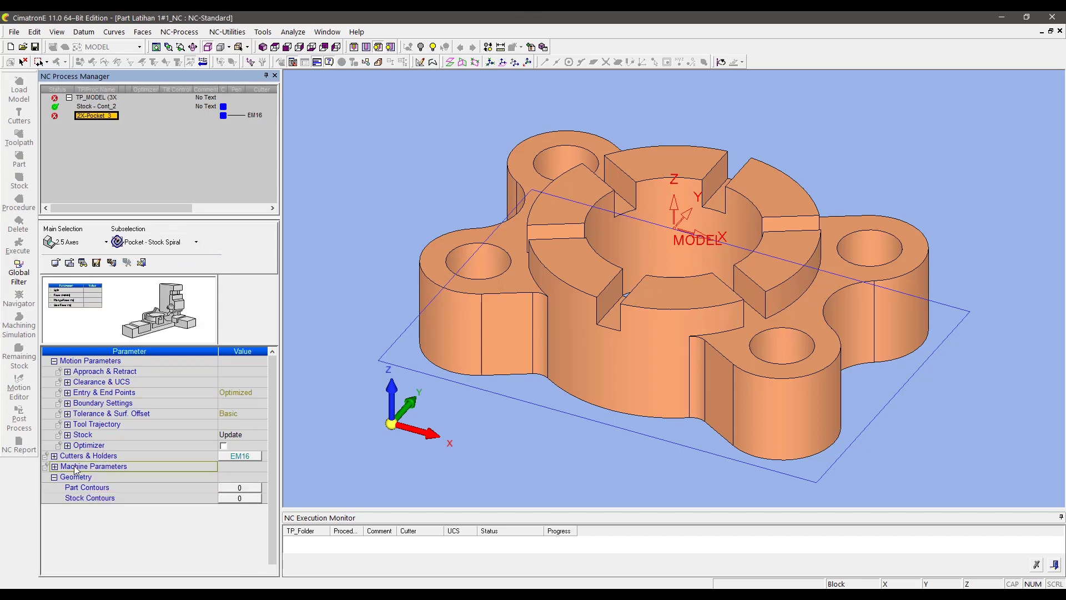
{"action": "left_click", "coordinate": [248, 459]}
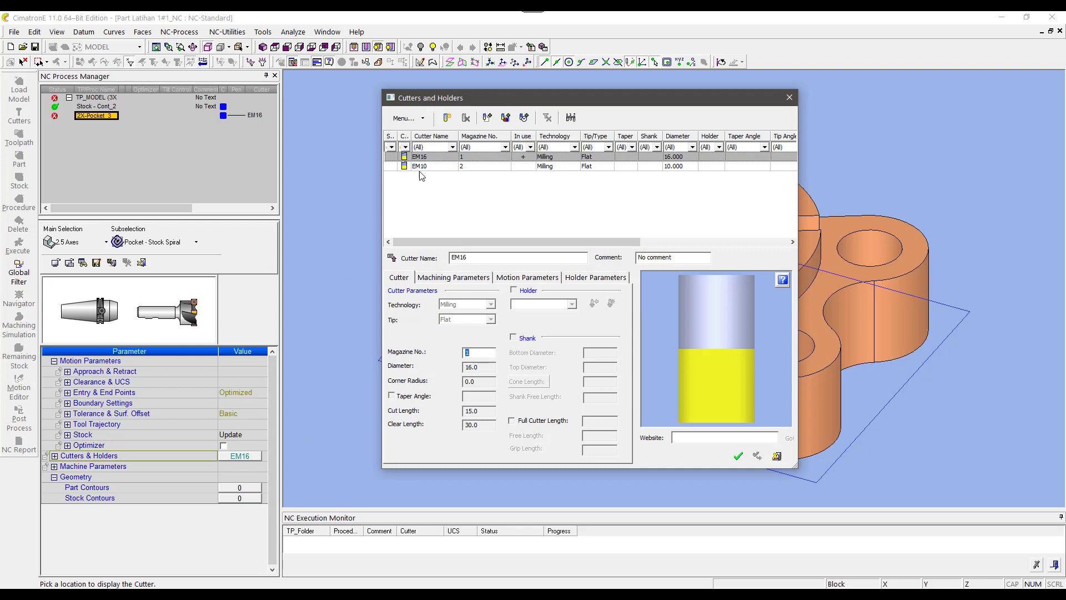
{"action": "left_click", "coordinate": [738, 456]}
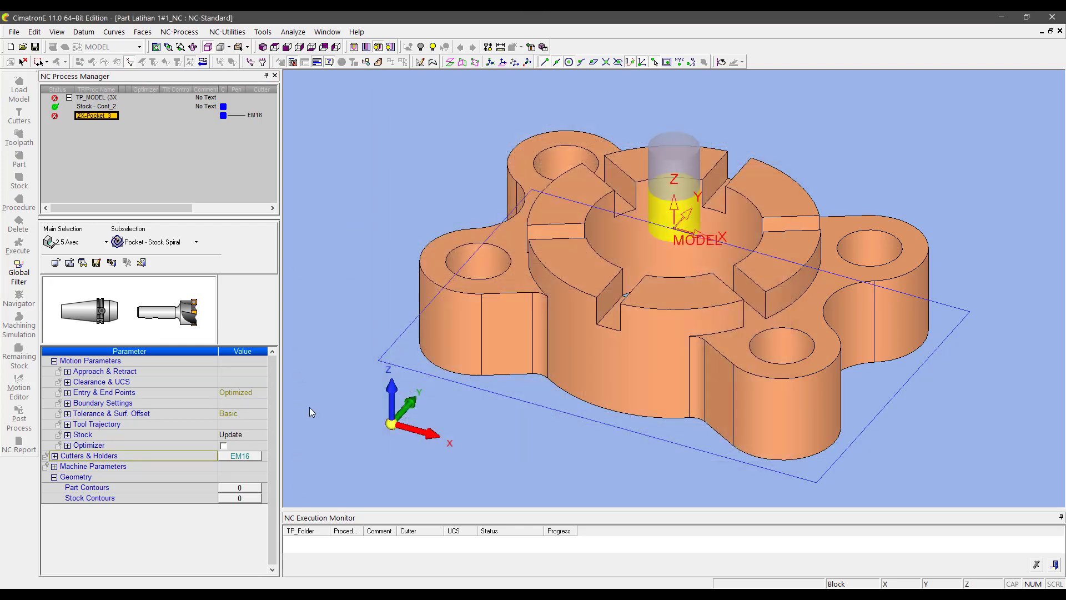
{"action": "left_click", "coordinate": [55, 467]}
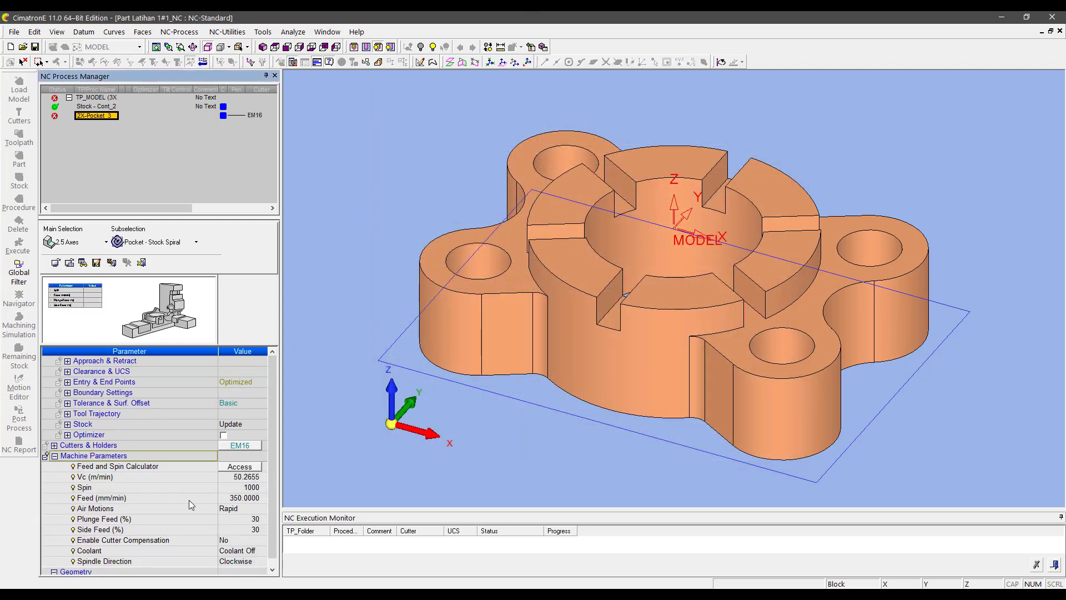
{"action": "left_click", "coordinate": [67, 413]}
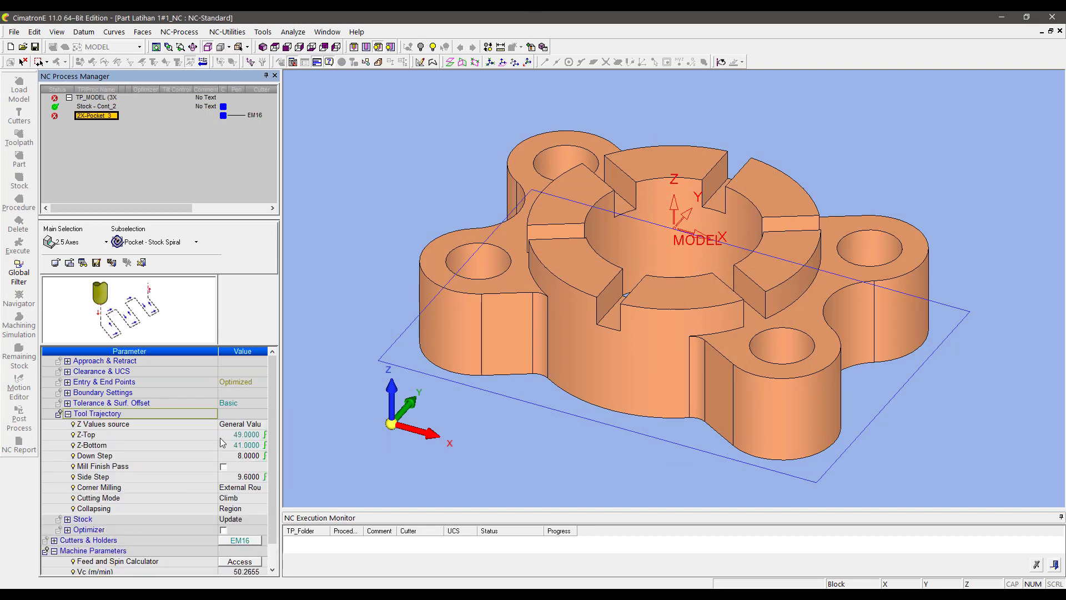
{"action": "left_click", "coordinate": [68, 382]}
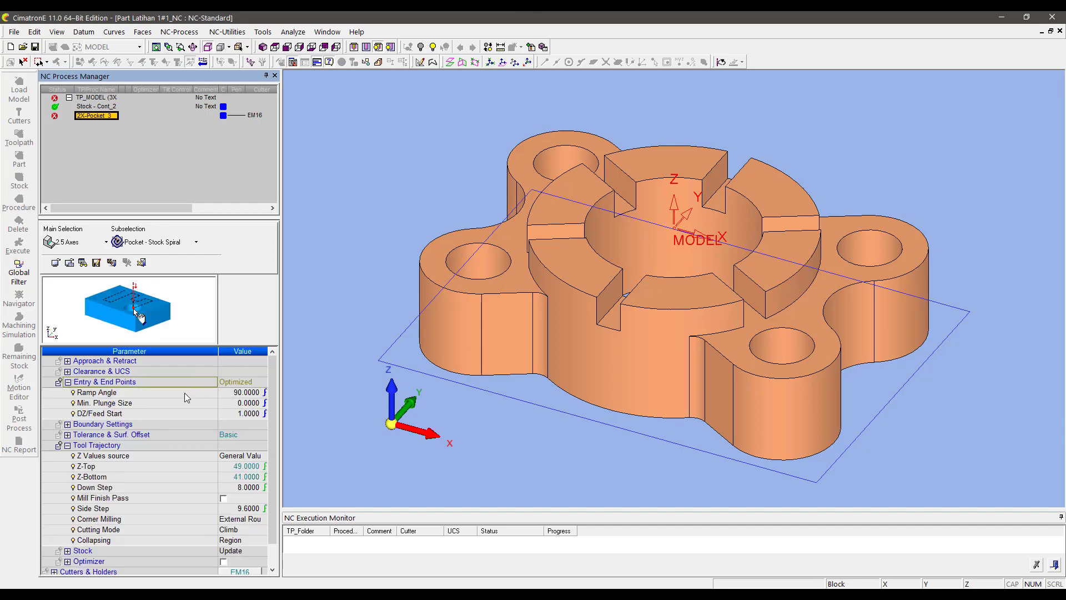
{"action": "right_click", "coordinate": [175, 469]}
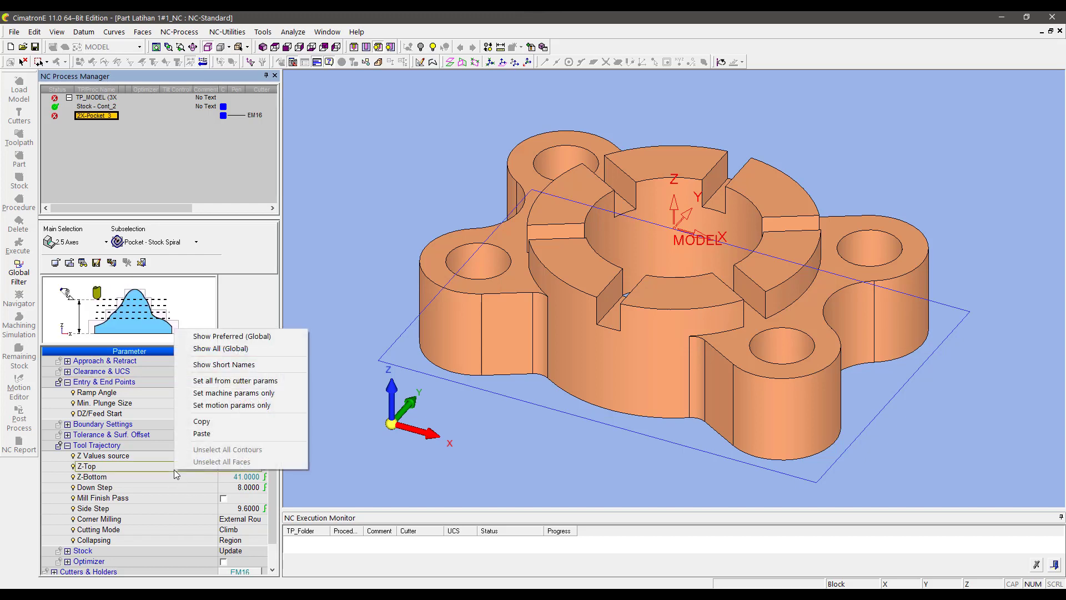
{"action": "left_click", "coordinate": [212, 383]}
{"action": "left_click", "coordinate": [159, 393]}
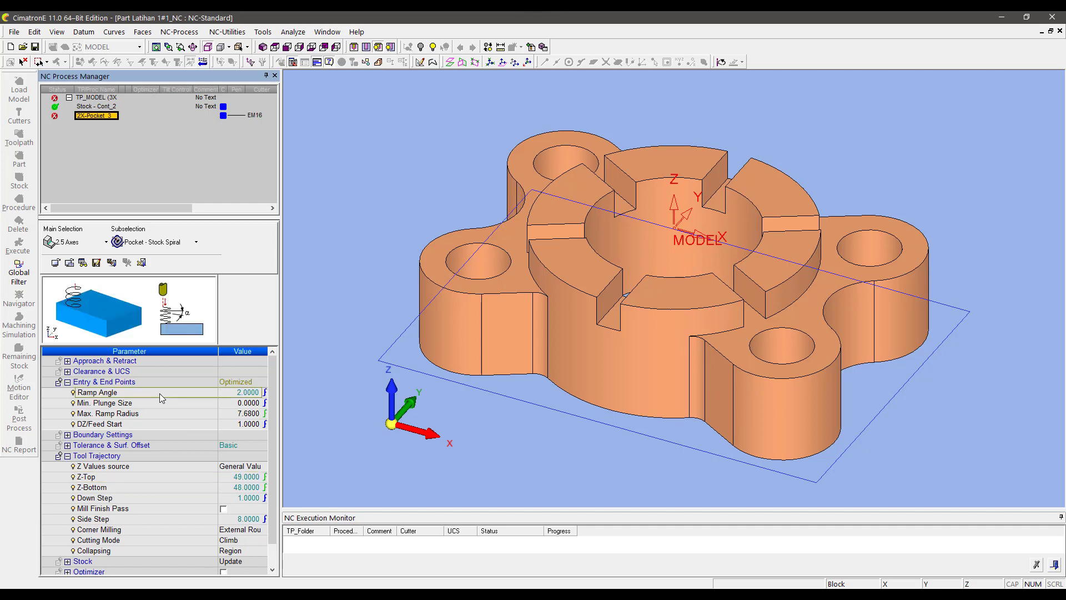
{"action": "left_click", "coordinate": [164, 498]}
{"action": "left_click", "coordinate": [161, 519]}
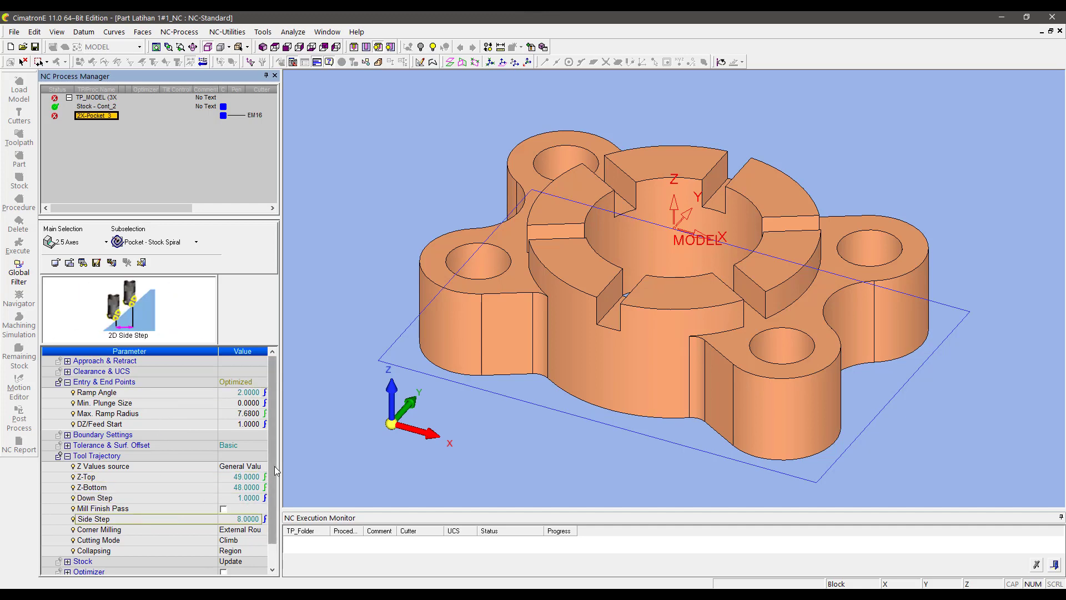
{"action": "left_click_drag", "start_coordinate": [275, 465], "coordinate": [269, 522]}
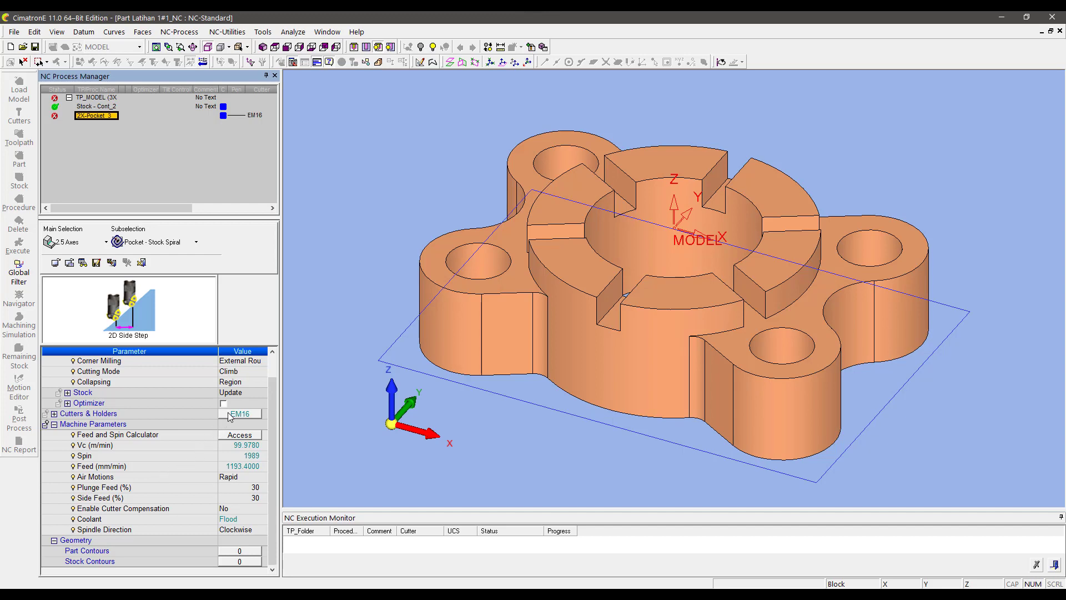
{"action": "left_click_drag", "start_coordinate": [270, 428], "coordinate": [270, 406]}
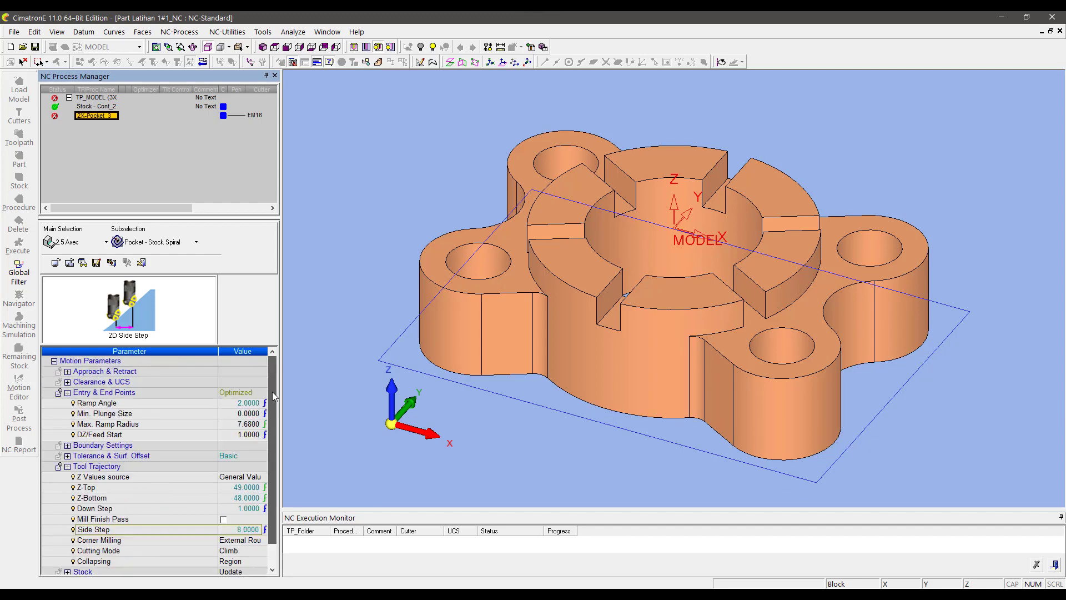
{"action": "left_click", "coordinate": [67, 392]}
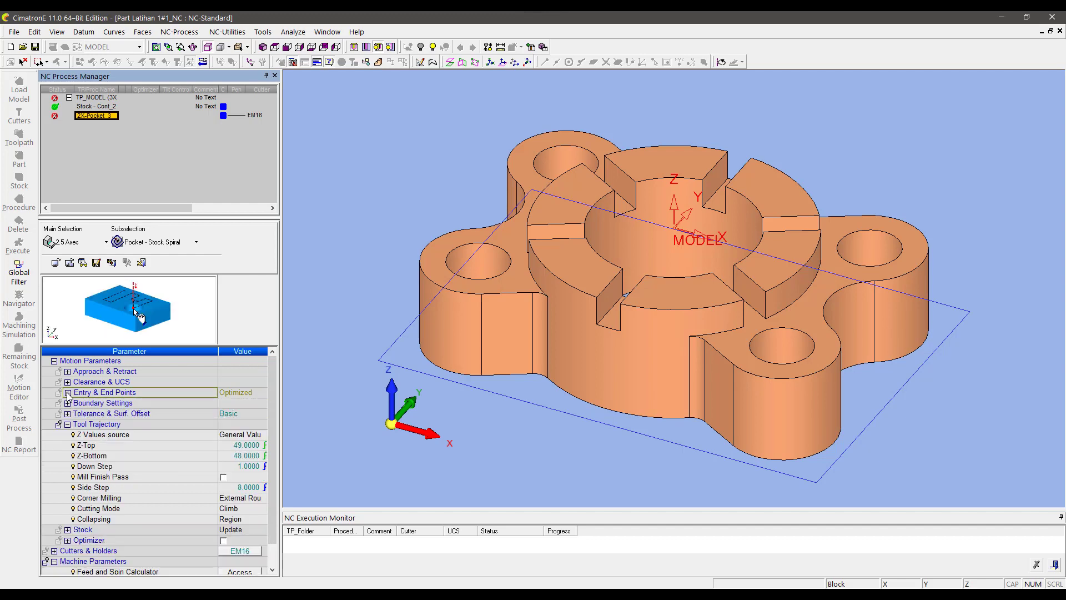
Step: Set the pocket's Absolute Z clearance to 5
{"action": "left_click", "coordinate": [67, 424]}
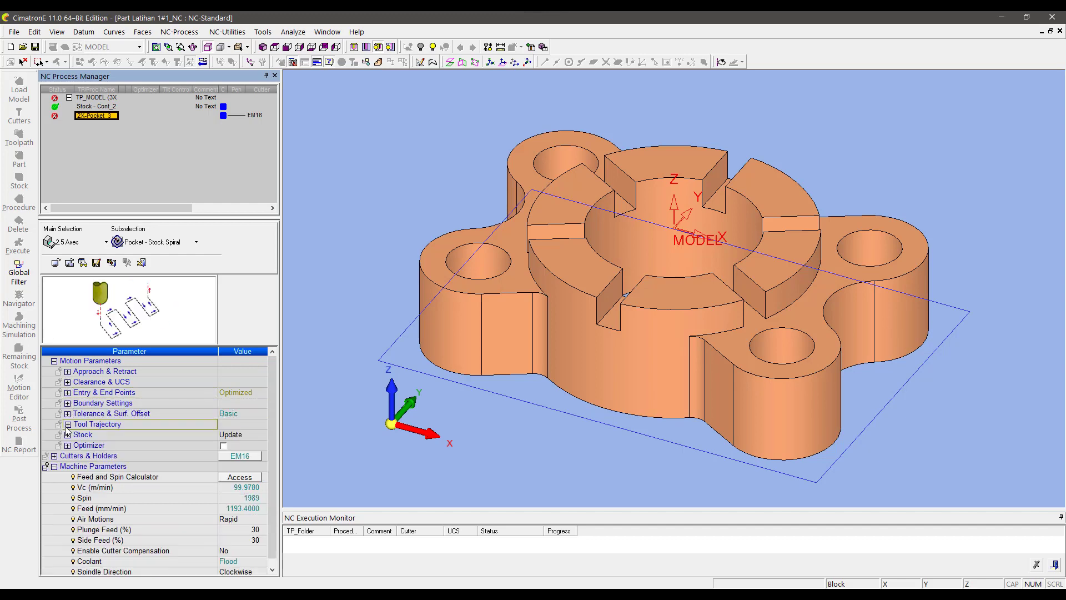
{"action": "left_click", "coordinate": [68, 371]}
{"action": "left_click", "coordinate": [67, 371]}
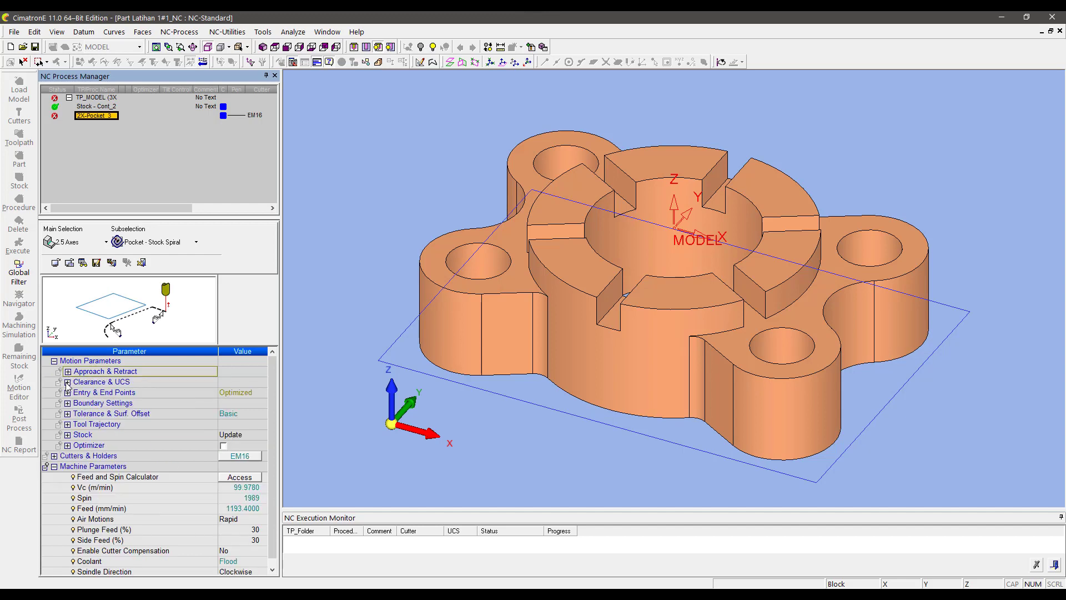
{"action": "left_click", "coordinate": [225, 424]}
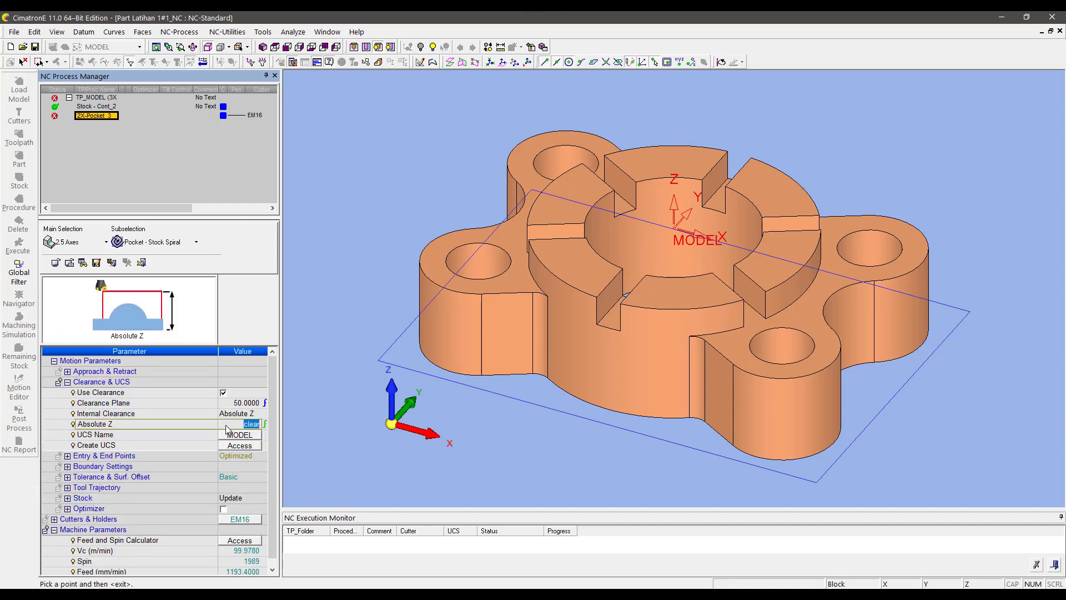
{"action": "type", "text": "5"}
{"action": "left_click", "coordinate": [172, 430]}
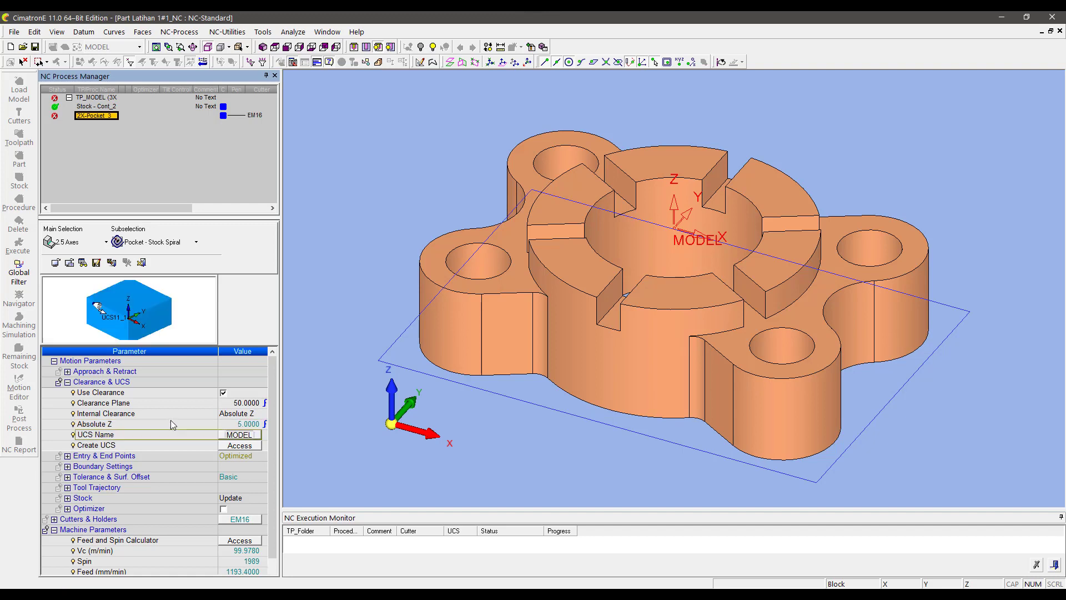
{"action": "left_click", "coordinate": [171, 421]}
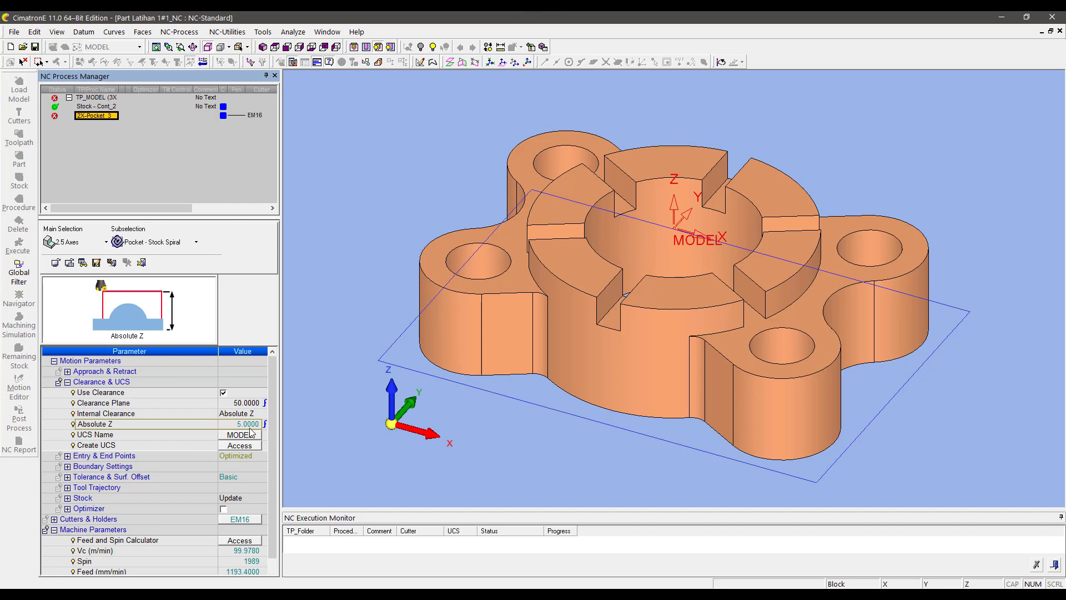
Step: Collapse the Machine Parameters and Clearance & UCS groups and open the Tool Trajectory Z values source choices
{"action": "left_click_drag", "start_coordinate": [271, 442], "coordinate": [267, 532]}
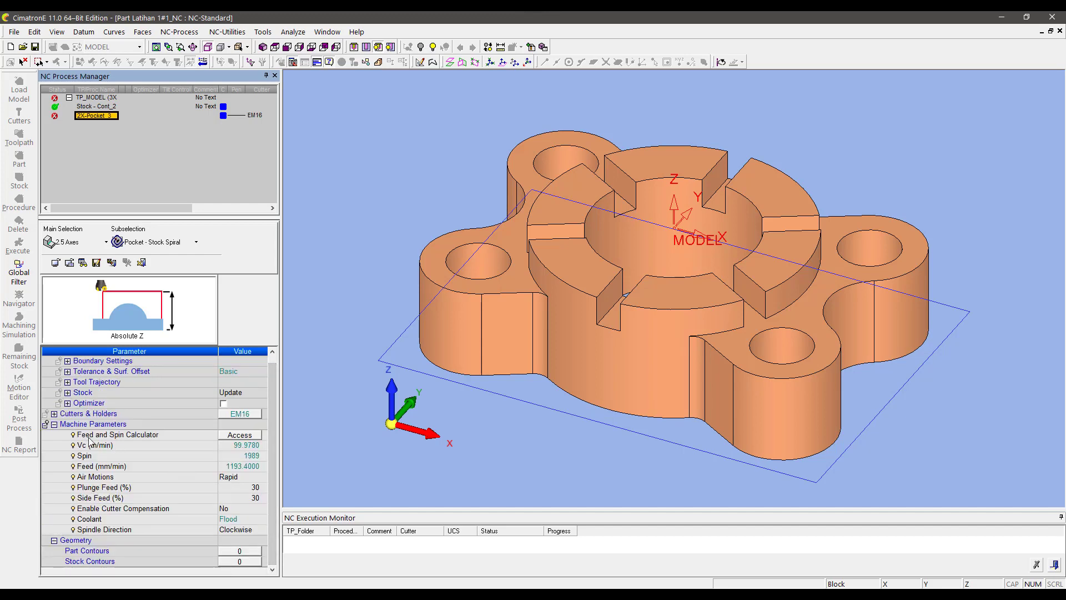
{"action": "left_click", "coordinate": [53, 424]}
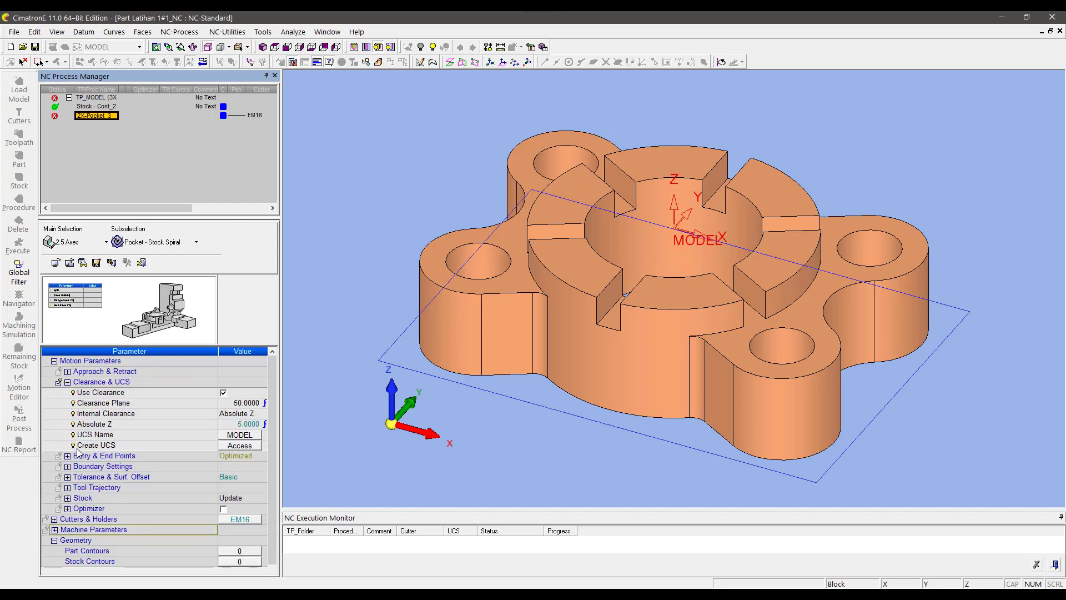
{"action": "left_click", "coordinate": [67, 382]}
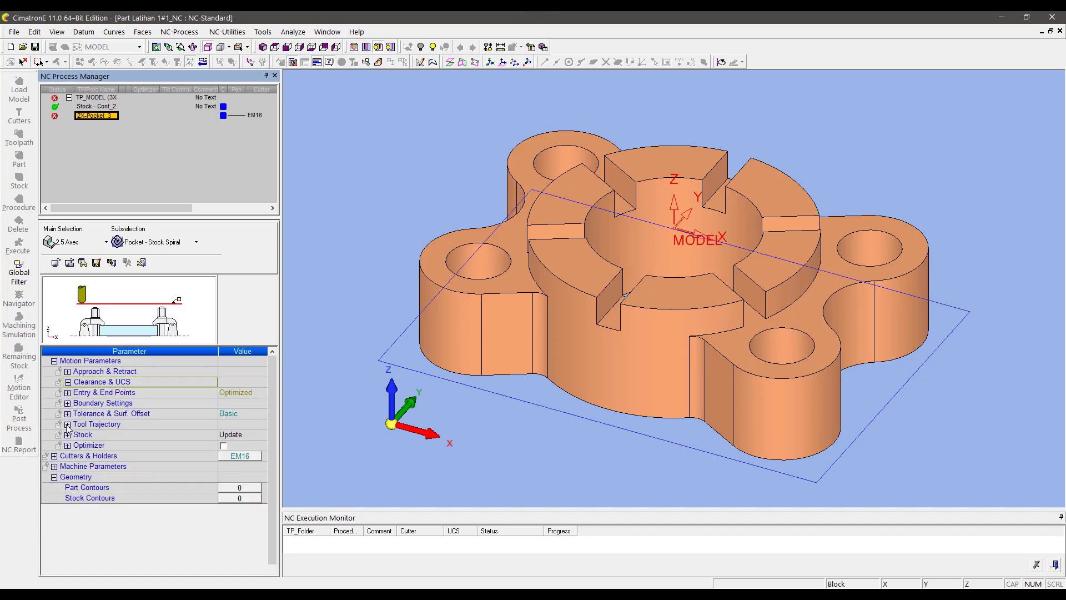
{"action": "left_click", "coordinate": [67, 424]}
{"action": "left_click", "coordinate": [238, 434]}
Step: Set the pocket's Z Values source to From Each Contour and open Part Contours
{"action": "left_click", "coordinate": [234, 457]}
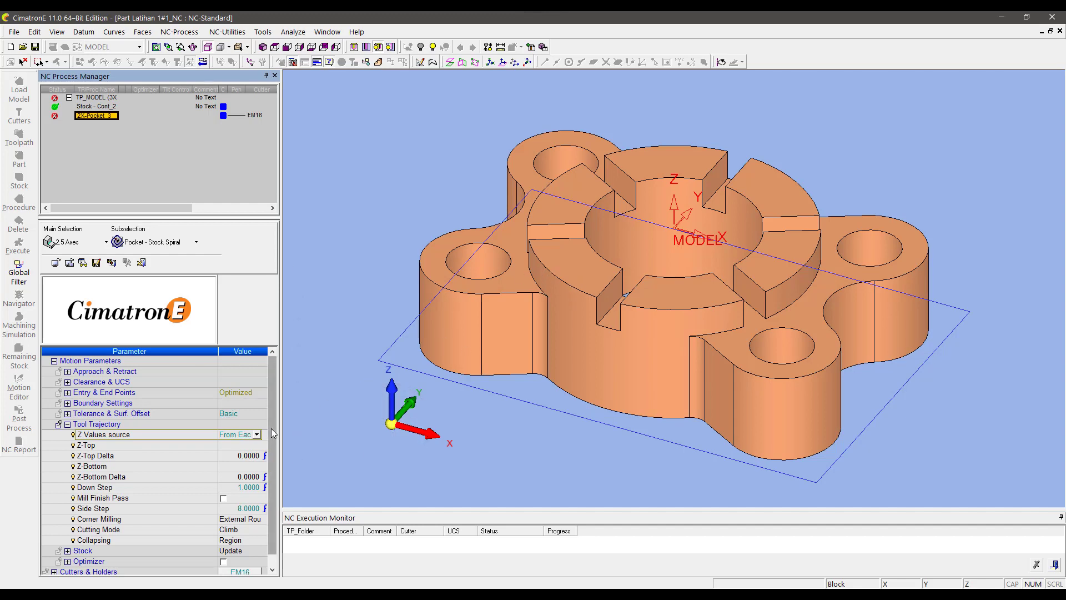
{"action": "scroll", "coordinate": [268, 520], "scroll_direction": "down", "scroll_amount": 2}
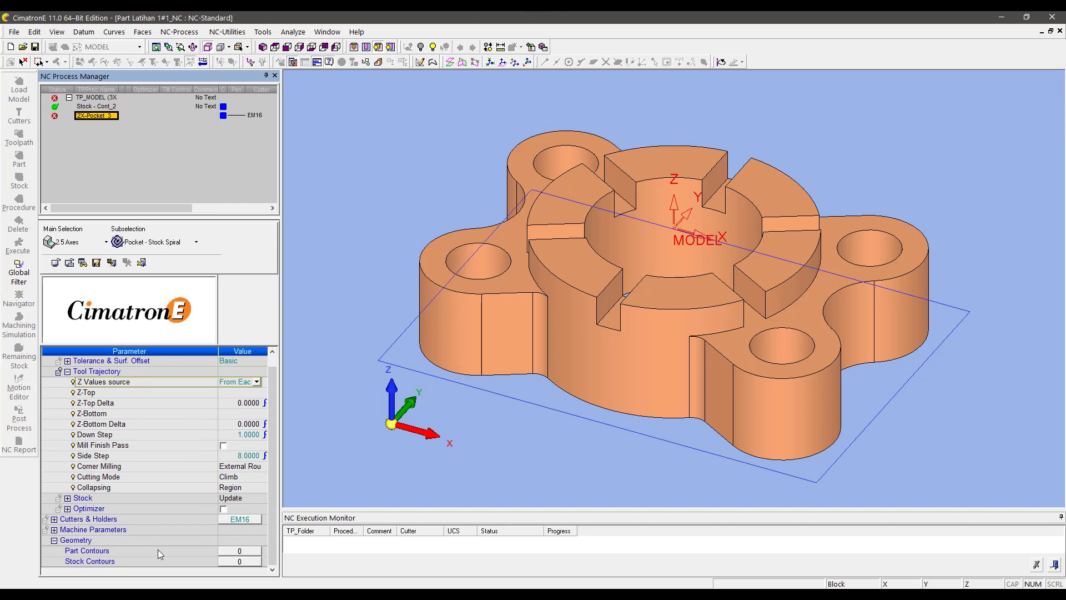
{"action": "left_click", "coordinate": [240, 554]}
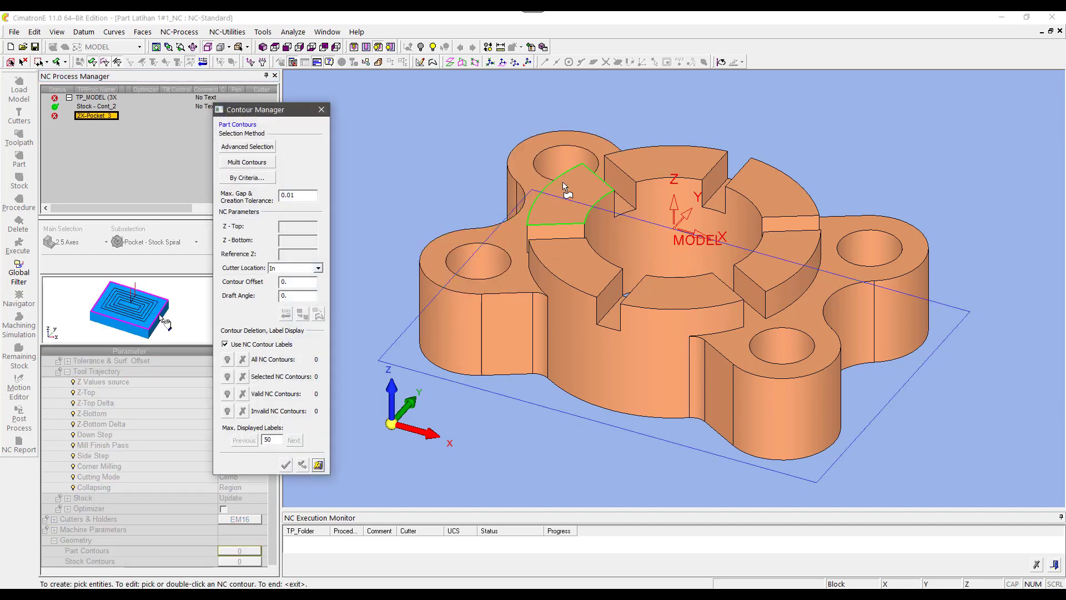
Step: Chain the boss's top circular edge arc by arc into one closed contour
{"action": "left_click", "coordinate": [250, 147]}
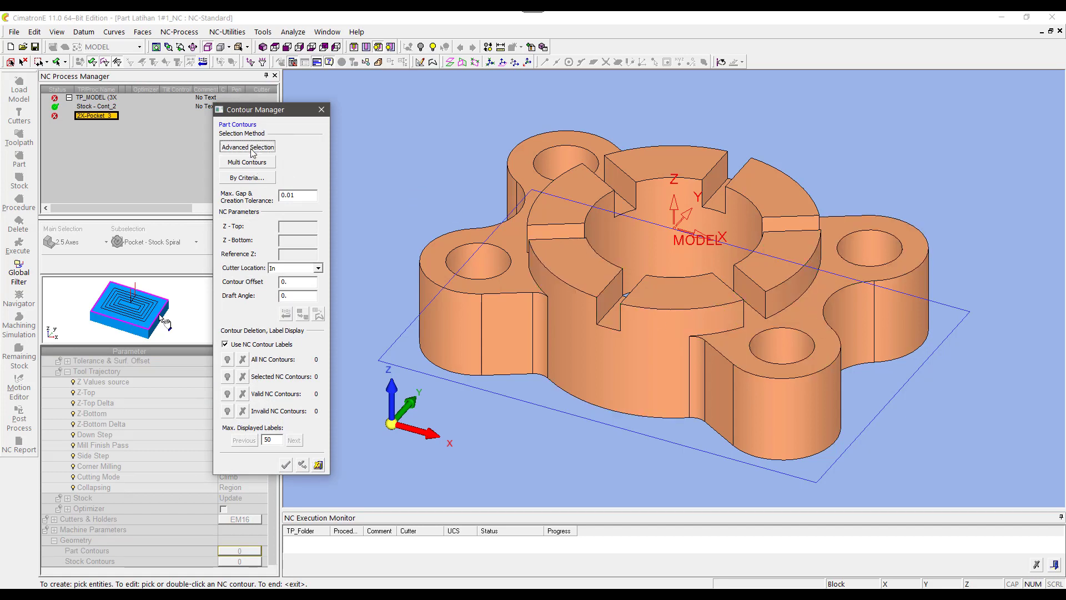
{"action": "left_click", "coordinate": [330, 99]}
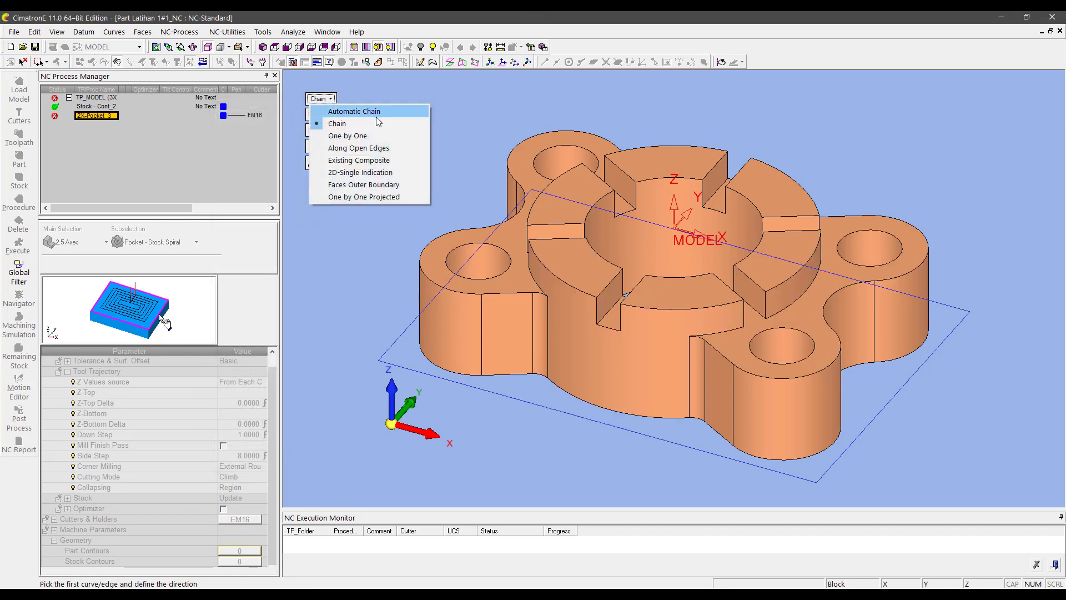
{"action": "left_click", "coordinate": [373, 138]}
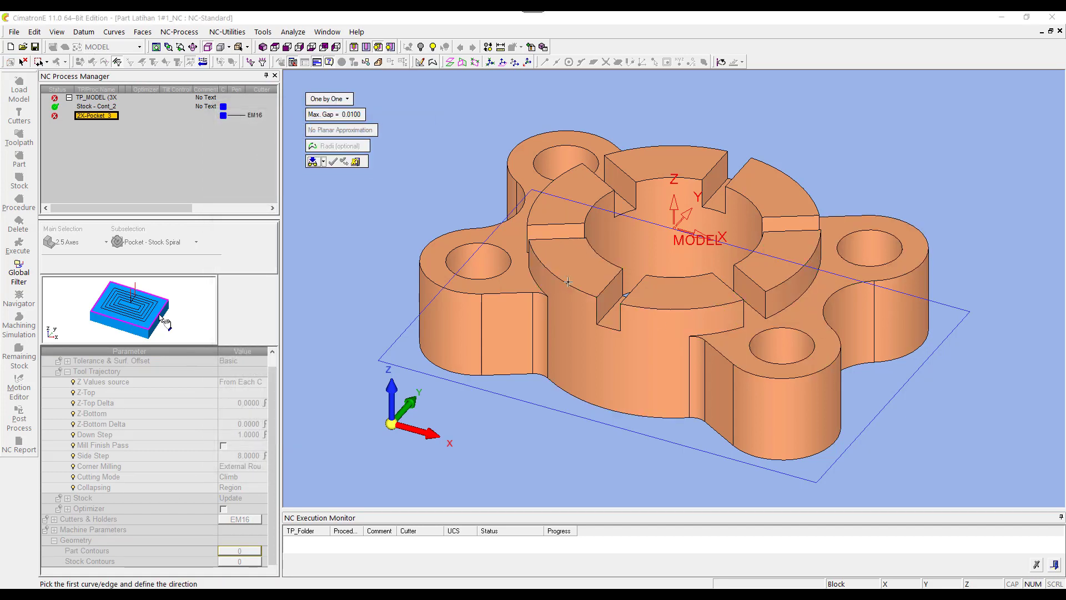
{"action": "left_click", "coordinate": [570, 287]}
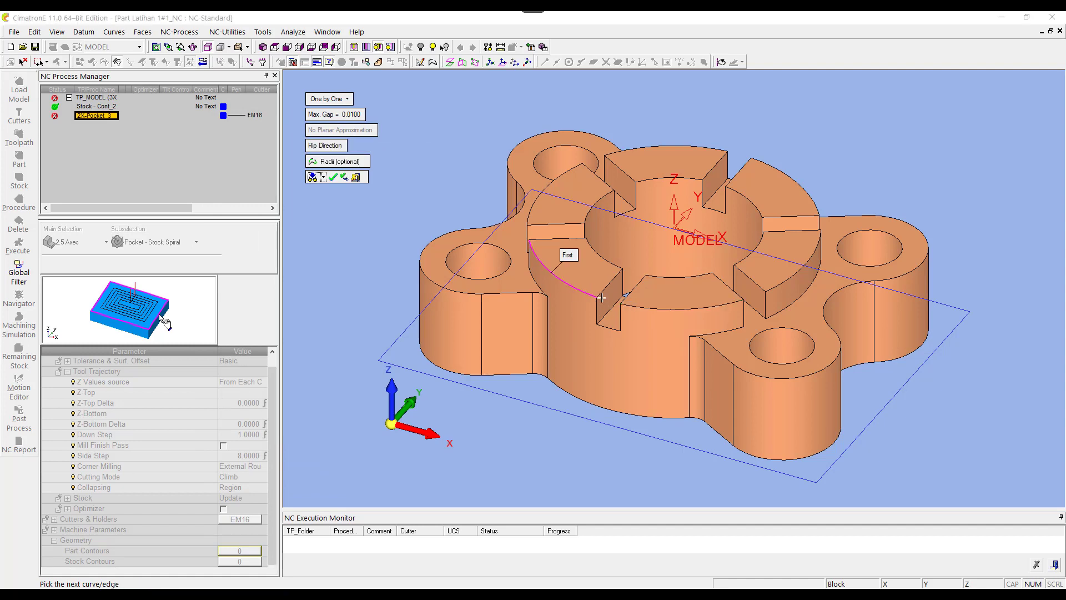
{"action": "left_click", "coordinate": [650, 309]}
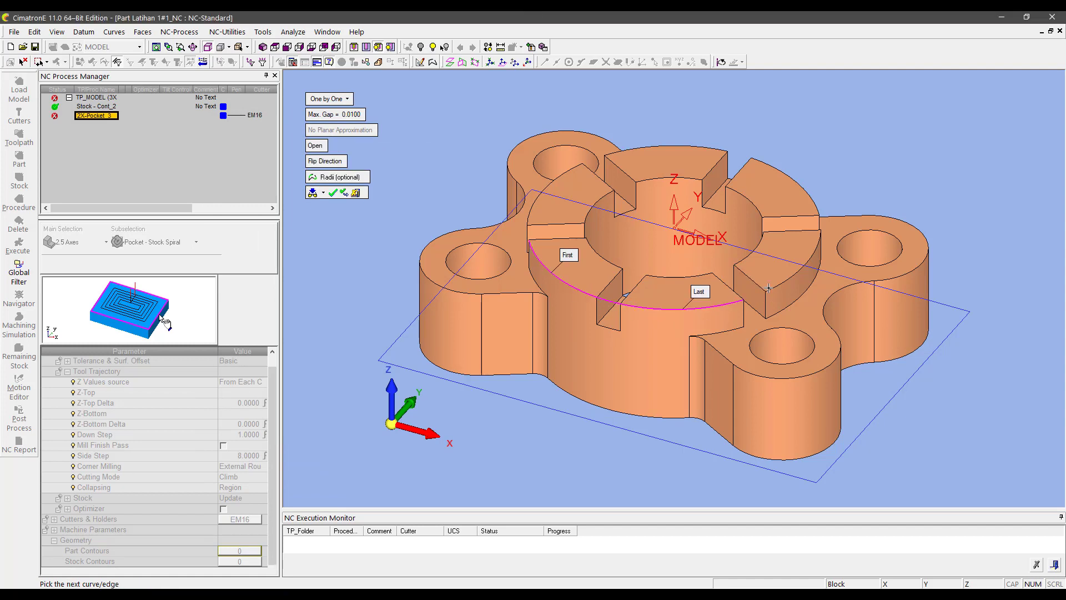
{"action": "left_click", "coordinate": [766, 287]}
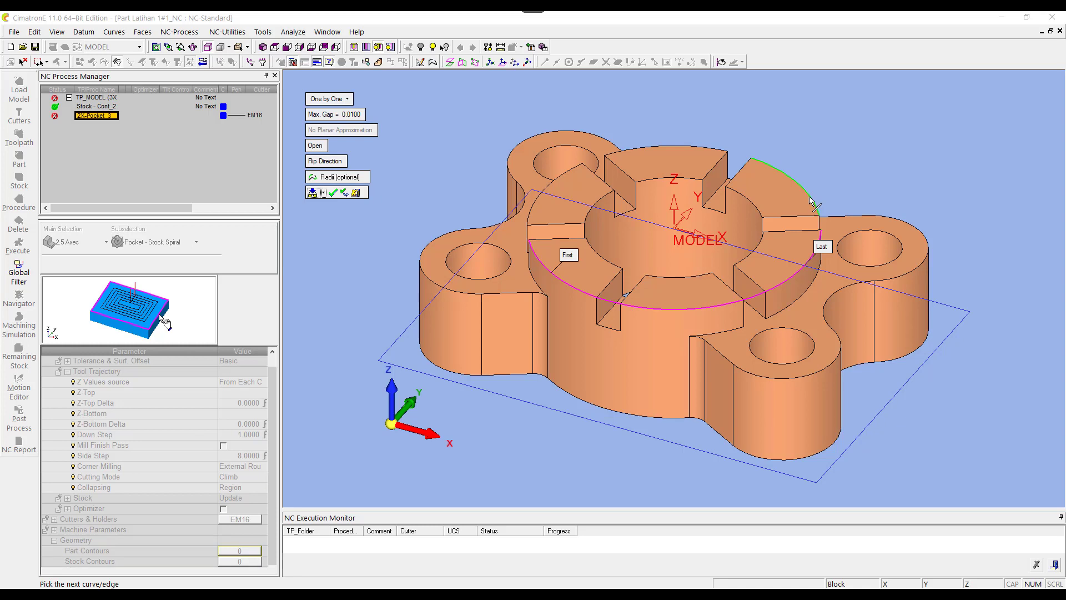
{"action": "left_click", "coordinate": [820, 196]}
{"action": "left_click", "coordinate": [711, 148]}
{"action": "left_click", "coordinate": [572, 171]}
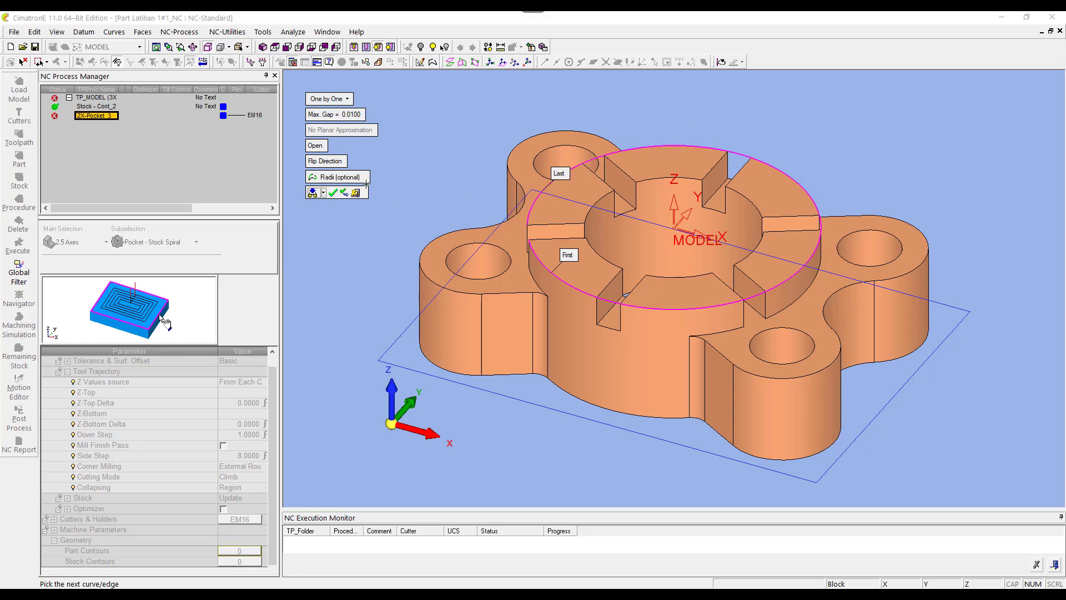
{"action": "middle_click", "coordinate": [332, 225]}
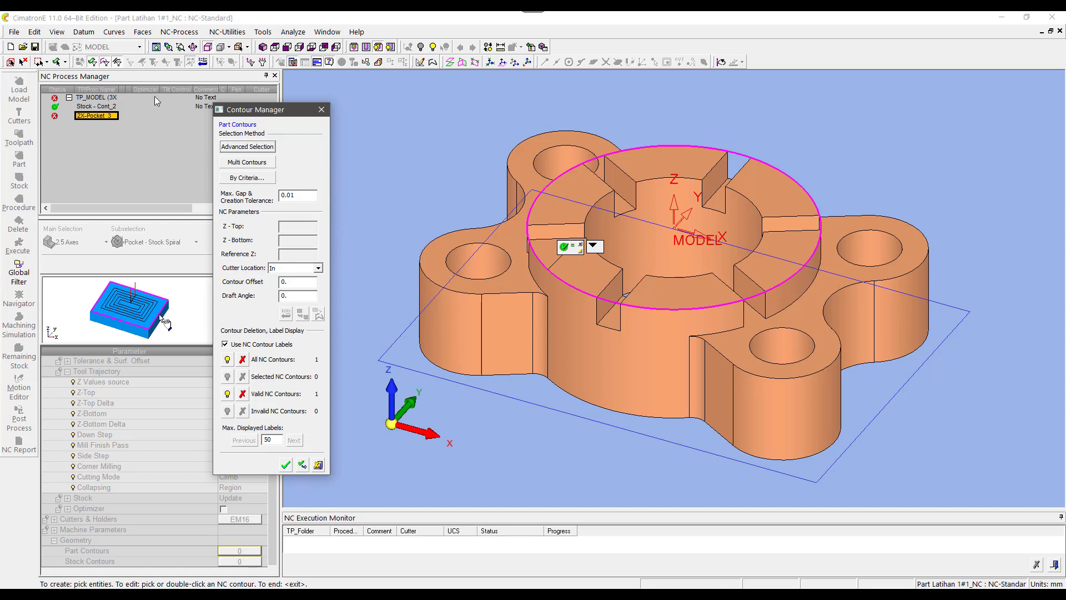
Step: Give the circle contour Z-Top 0 and Z-Bottom -10, and accept it
{"action": "left_click", "coordinate": [114, 33]}
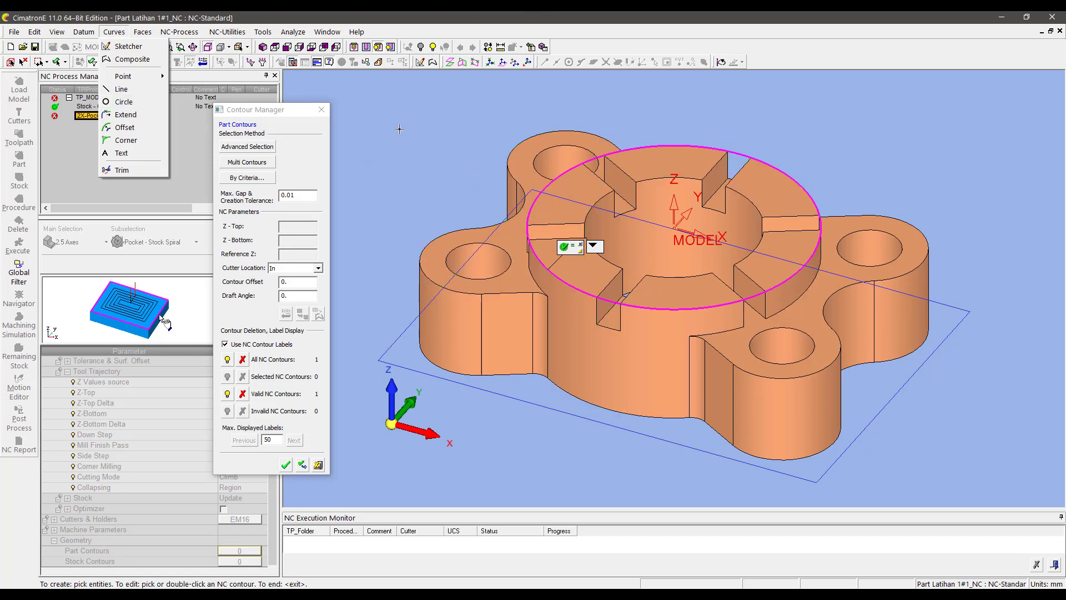
{"action": "left_click", "coordinate": [431, 122]}
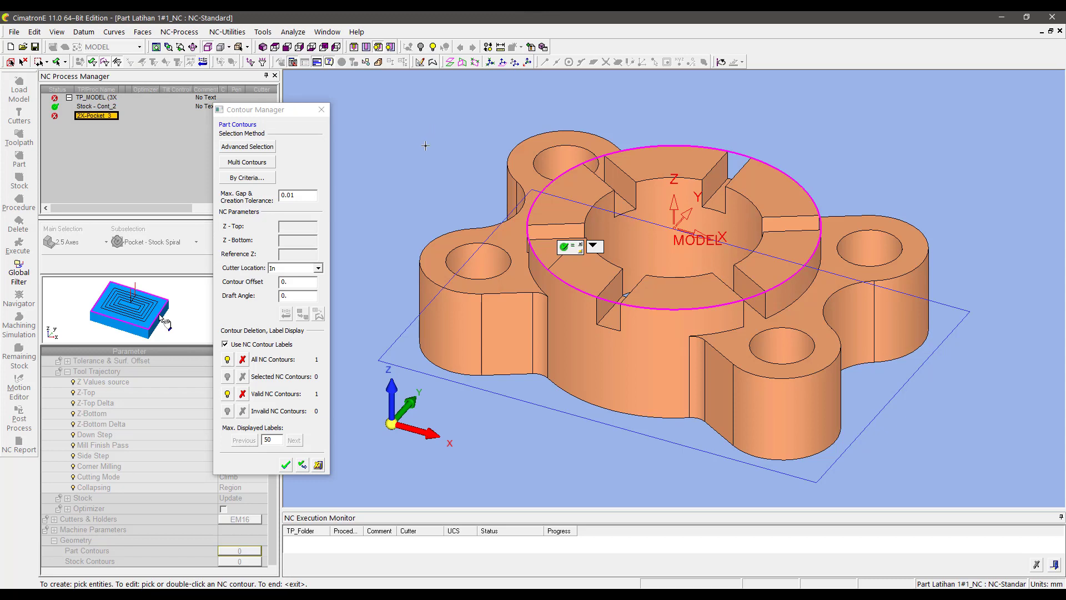
{"action": "left_click", "coordinate": [594, 247]}
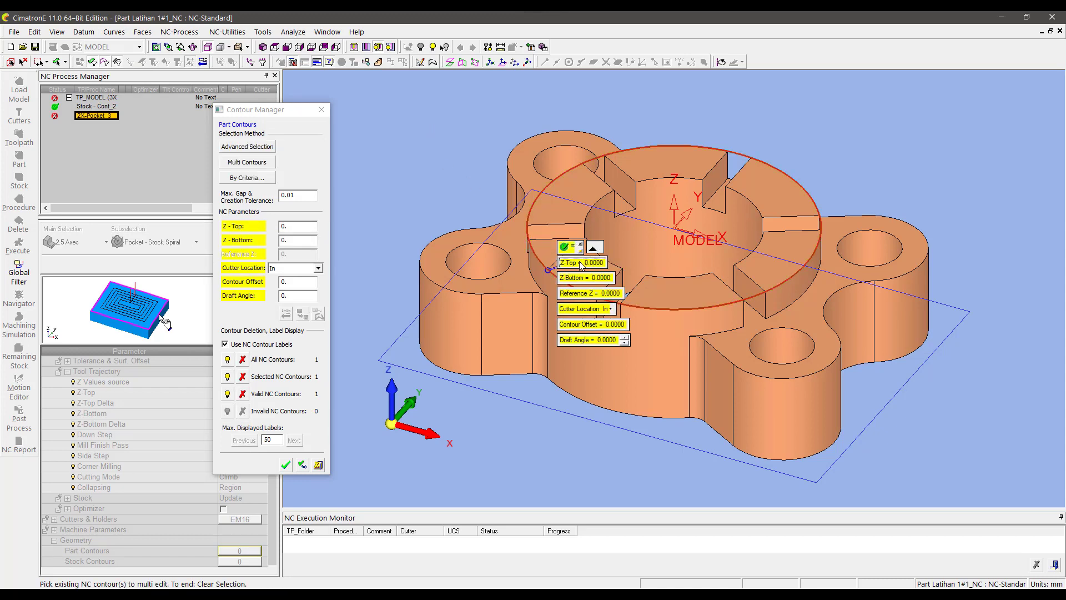
{"action": "left_click", "coordinate": [582, 264]}
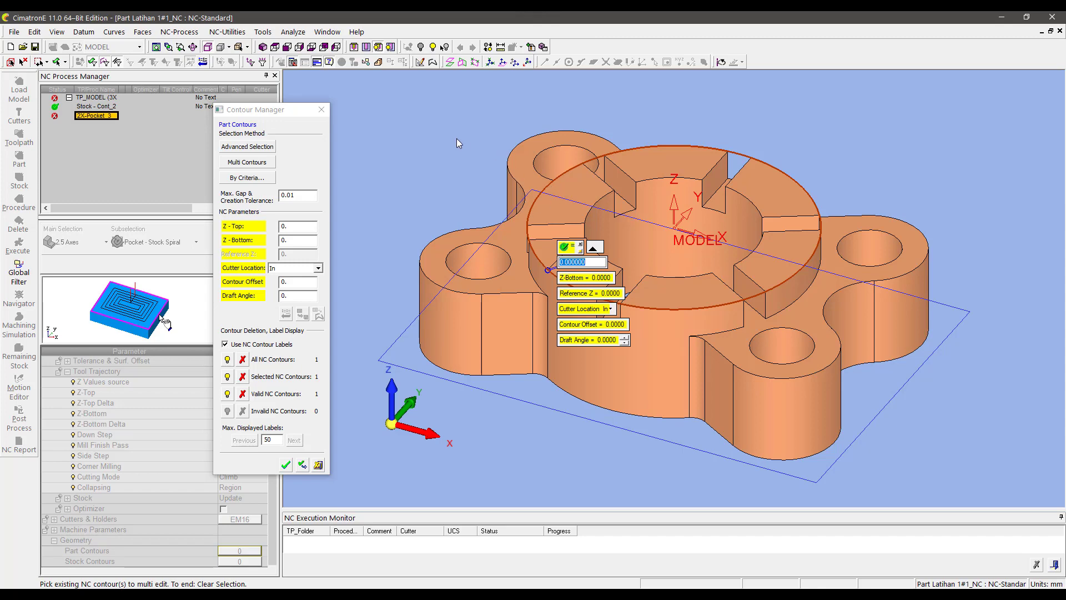
{"action": "left_click", "coordinate": [562, 261]}
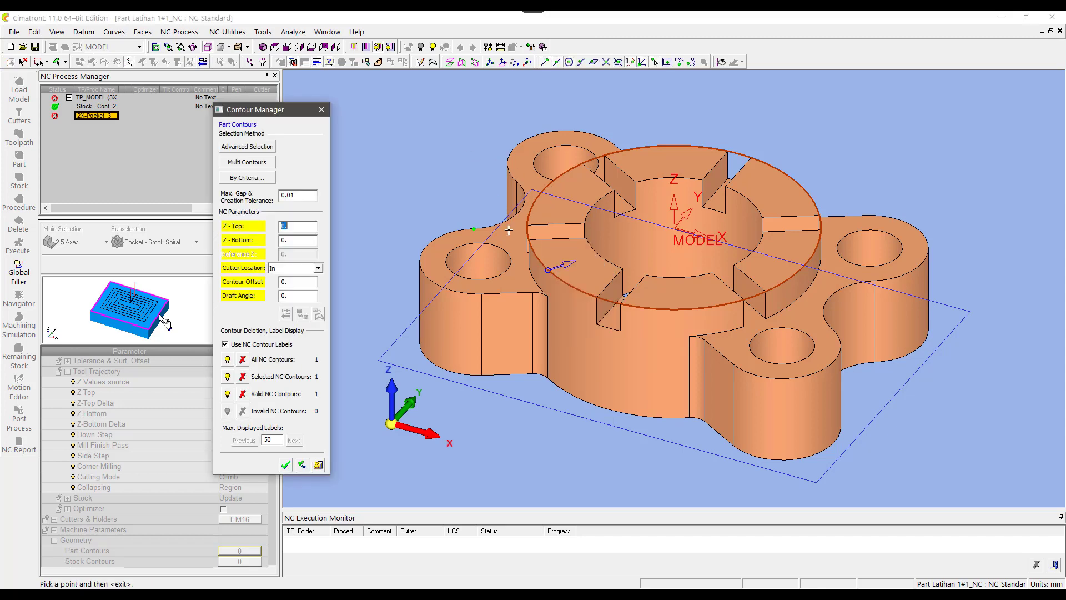
{"action": "middle_click", "coordinate": [552, 227]}
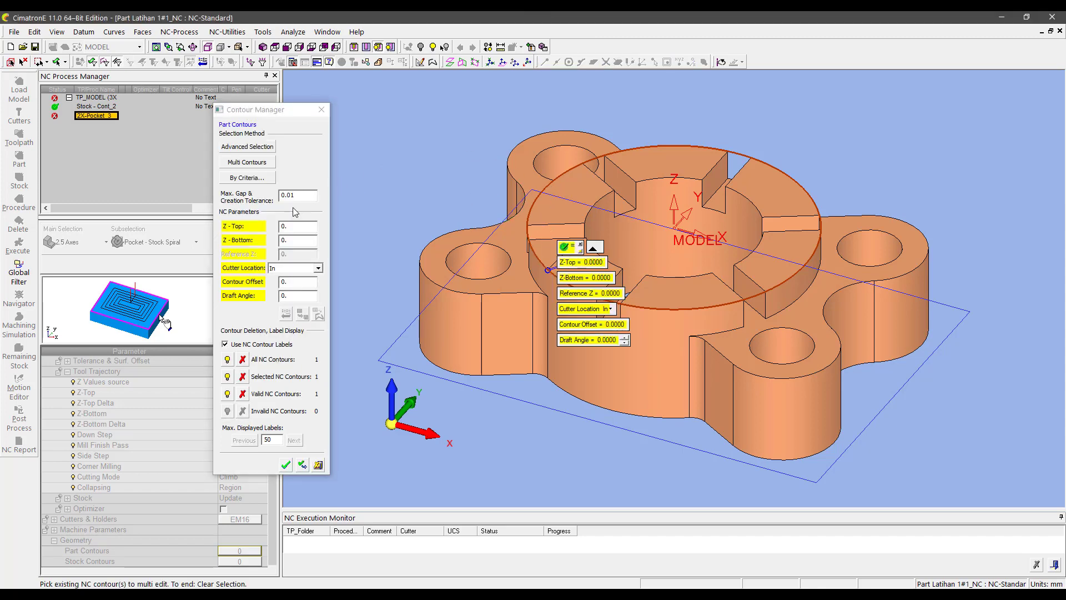
{"action": "double_click", "coordinate": [288, 239]}
{"action": "type", "text": "-10"}
{"action": "key", "text": "Return"}
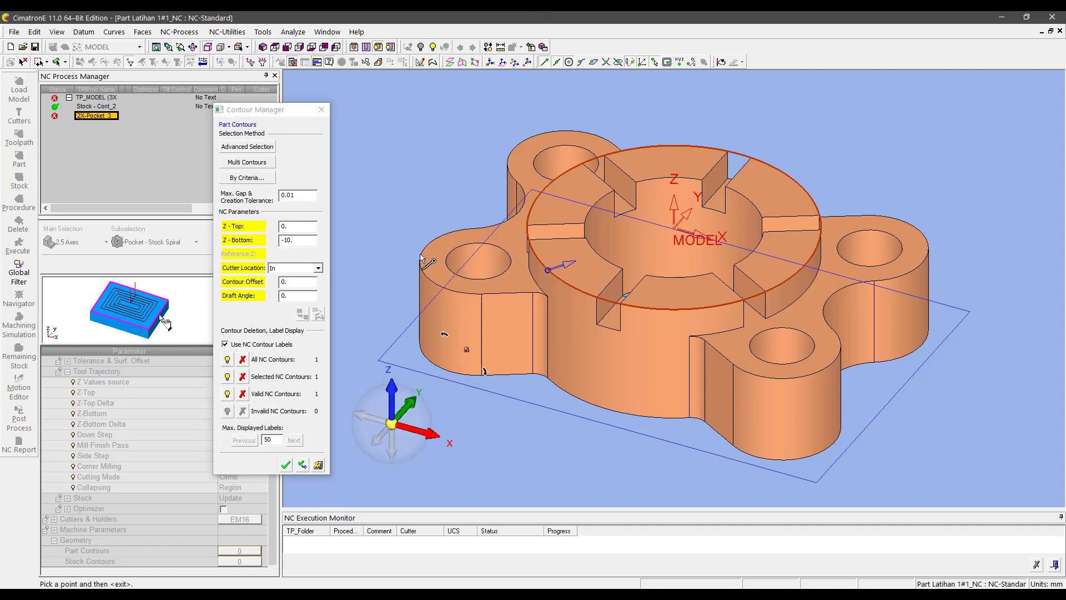
{"action": "middle_click", "coordinate": [420, 257]}
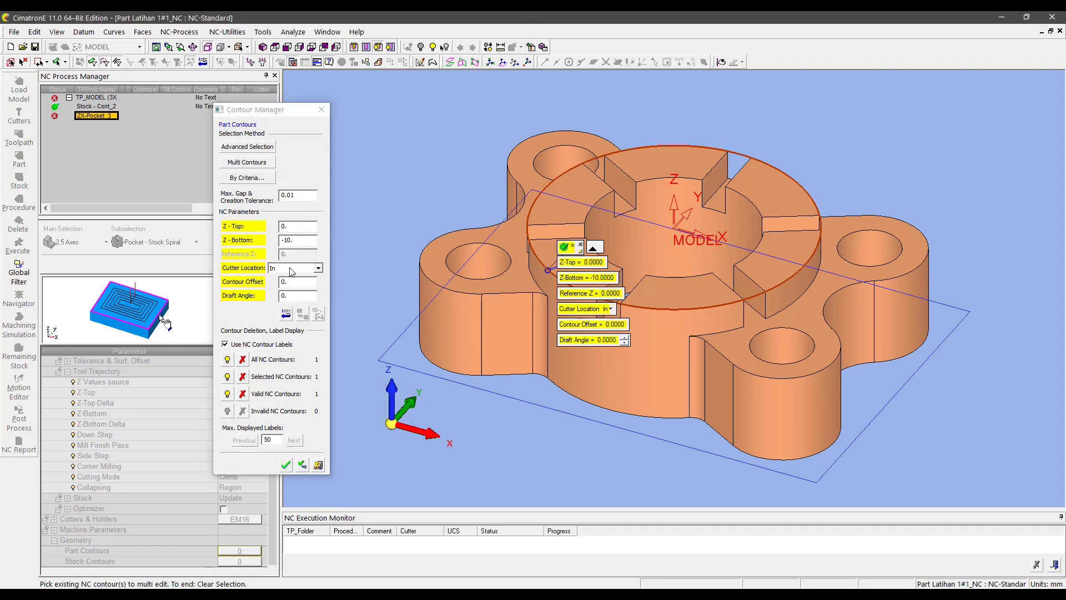
{"action": "left_click", "coordinate": [298, 465]}
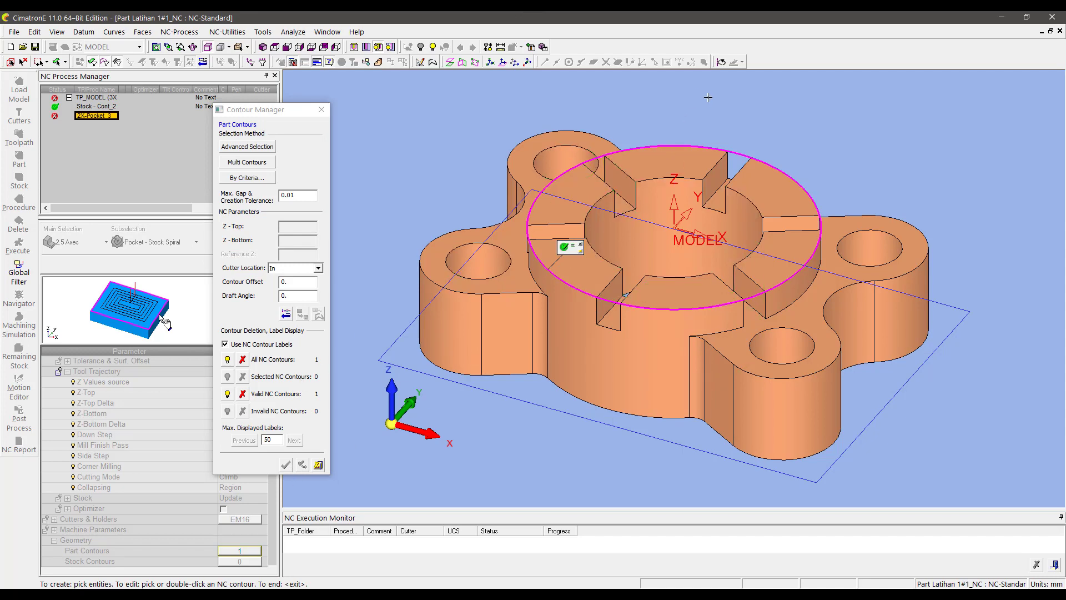
Step: Add the inner bore circle as a contour with Z-Top 0 and Z-Bottom -40
{"action": "middle_click_drag", "start_coordinate": [727, 108], "coordinate": [669, 228]}
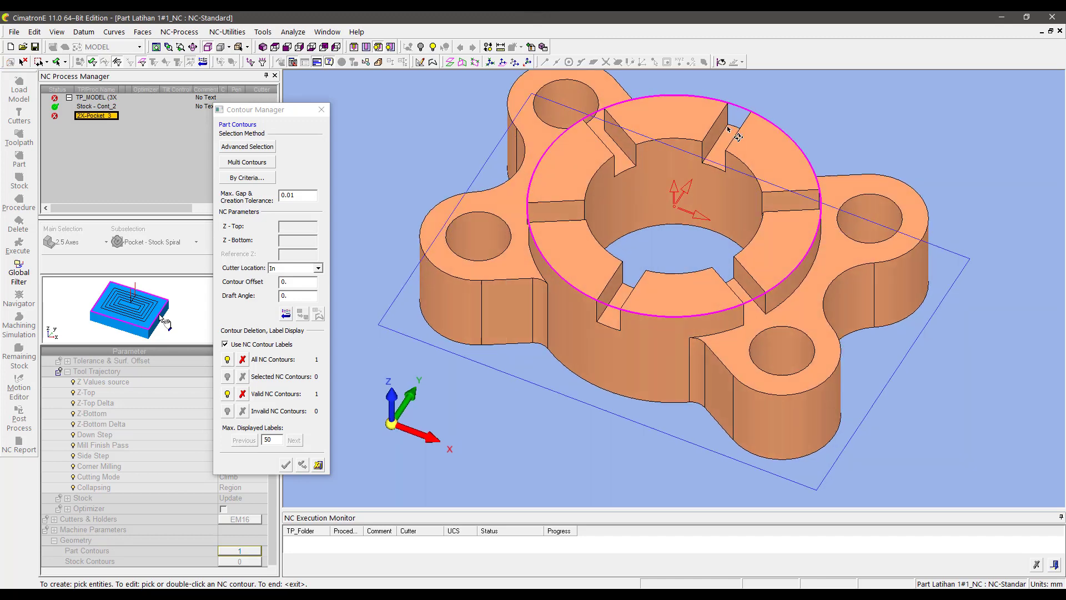
{"action": "left_click", "coordinate": [669, 228]}
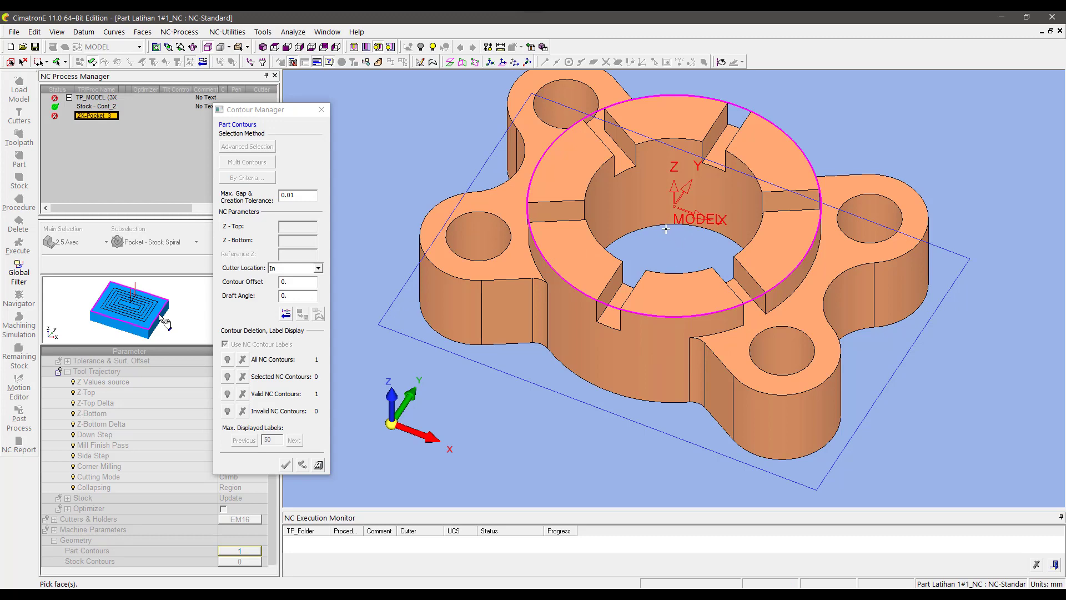
{"action": "mouse_move", "coordinate": [665, 226]}
{"action": "middle_mouse_down"}
{"action": "mouse_move", "coordinate": [656, 423]}
{"action": "mouse_move", "coordinate": [607, 190]}
{"action": "middle_mouse_up"}
{"action": "left_click", "coordinate": [628, 373]}
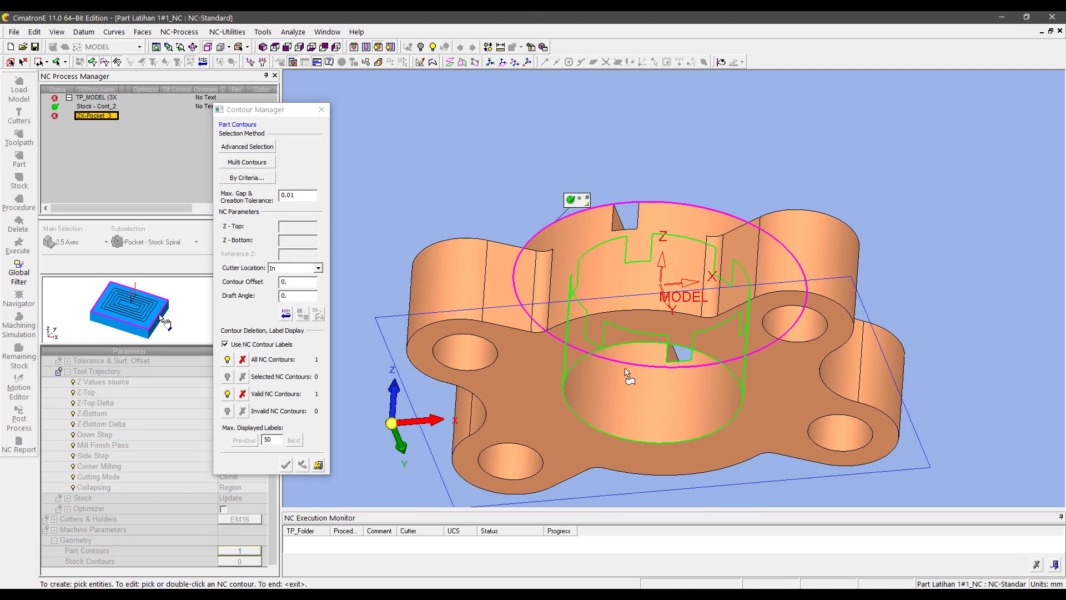
{"action": "middle_click", "coordinate": [622, 350]}
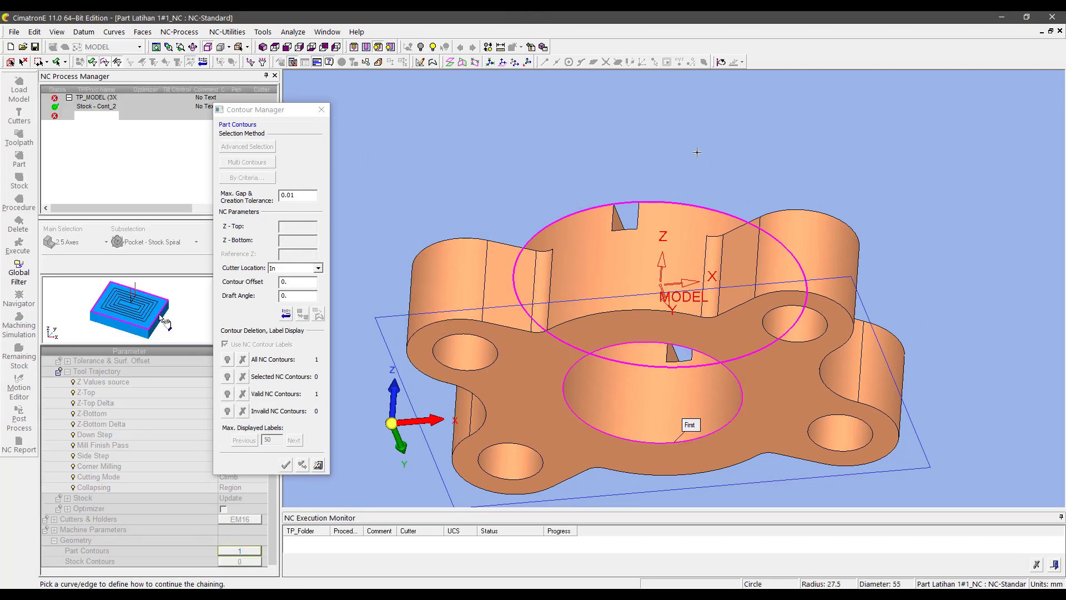
{"action": "middle_click_drag", "start_coordinate": [695, 175], "coordinate": [726, 195]}
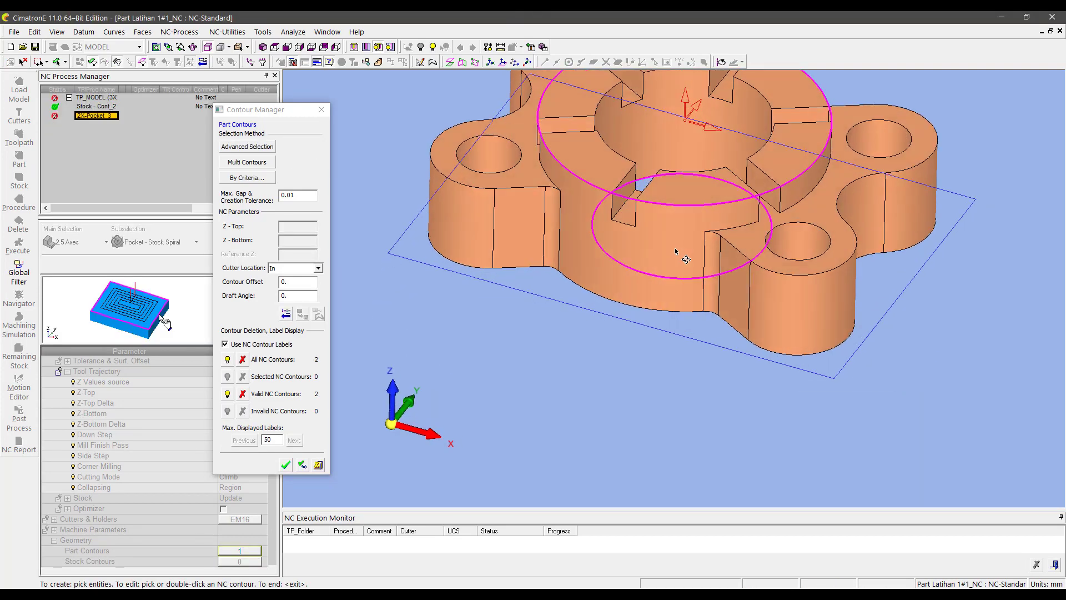
{"action": "left_click", "coordinate": [725, 152]}
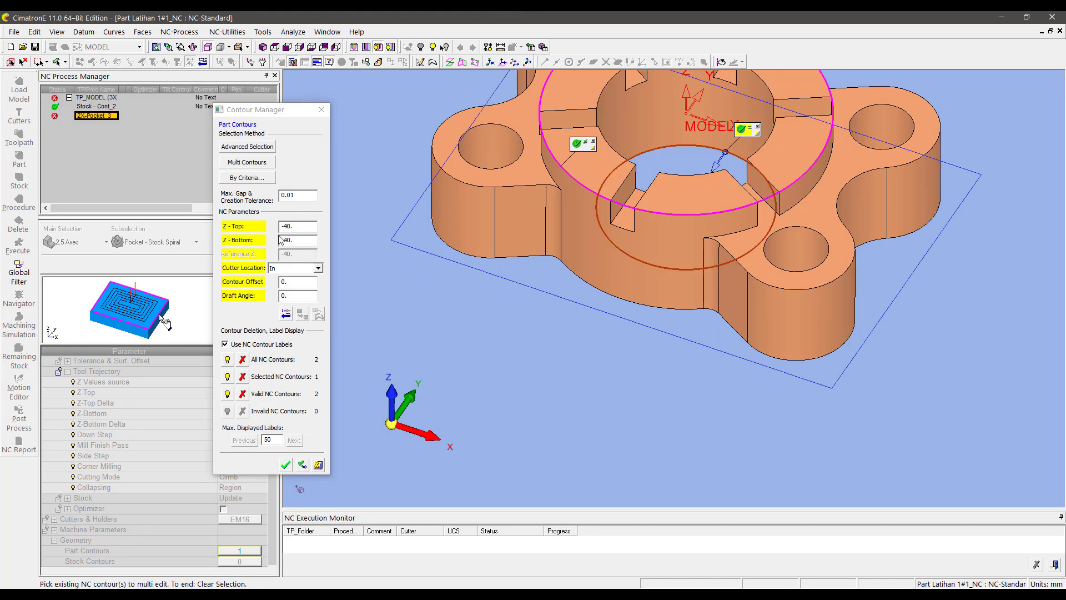
{"action": "middle_click_drag", "start_coordinate": [617, 116], "coordinate": [651, 137]}
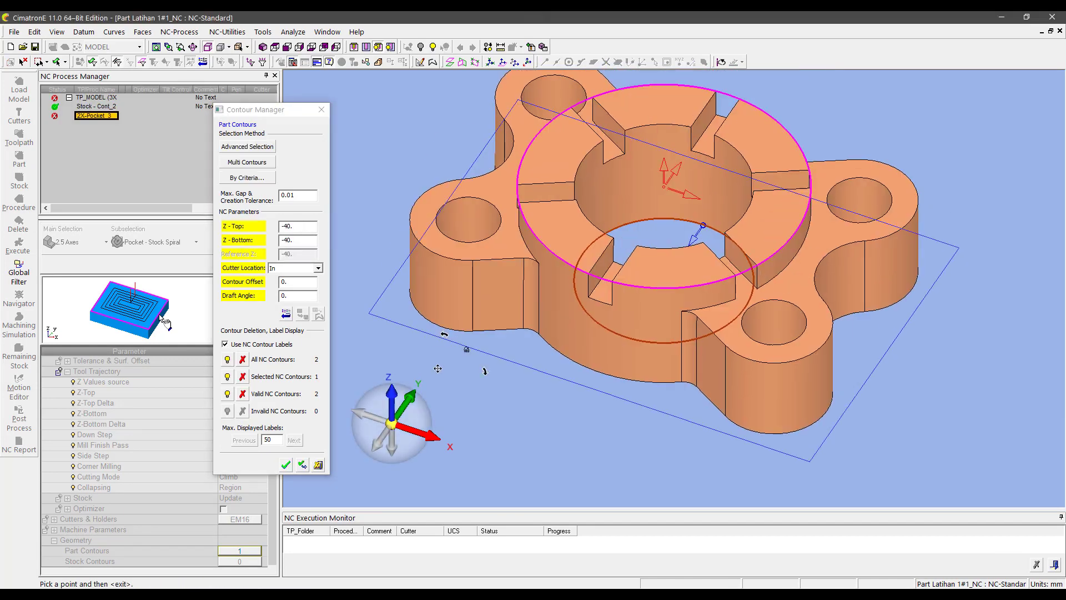
{"action": "middle_click", "coordinate": [650, 132]}
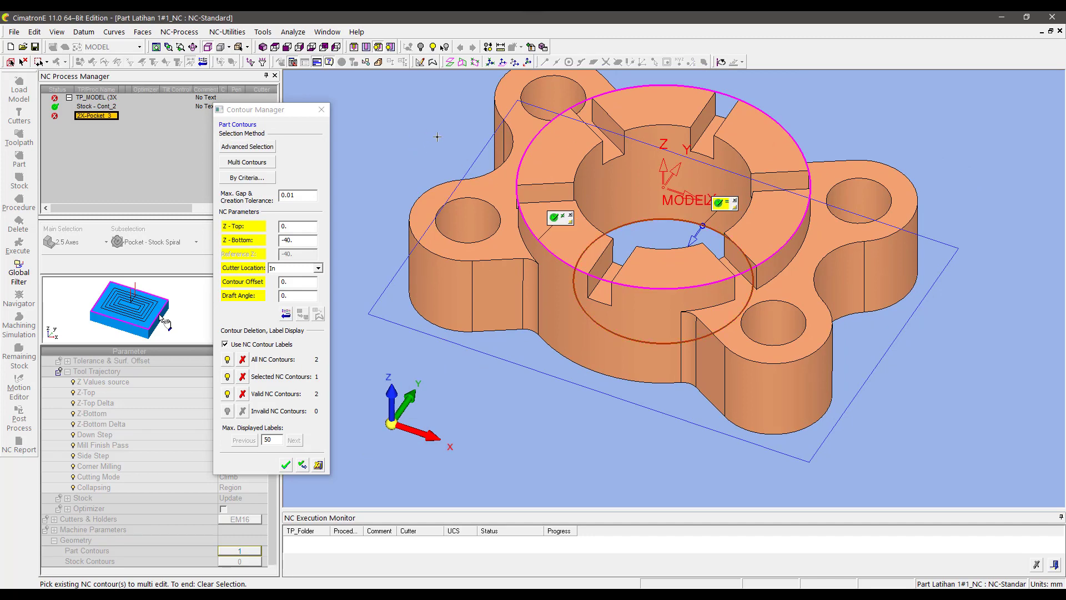
{"action": "left_click", "coordinate": [274, 47]}
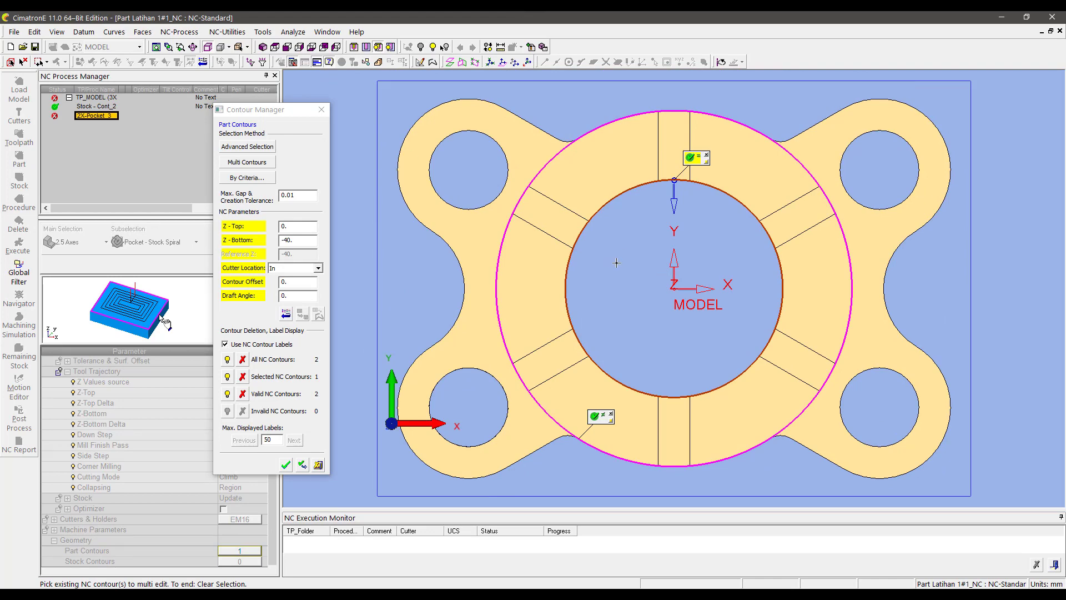
{"action": "middle_click", "coordinate": [614, 264]}
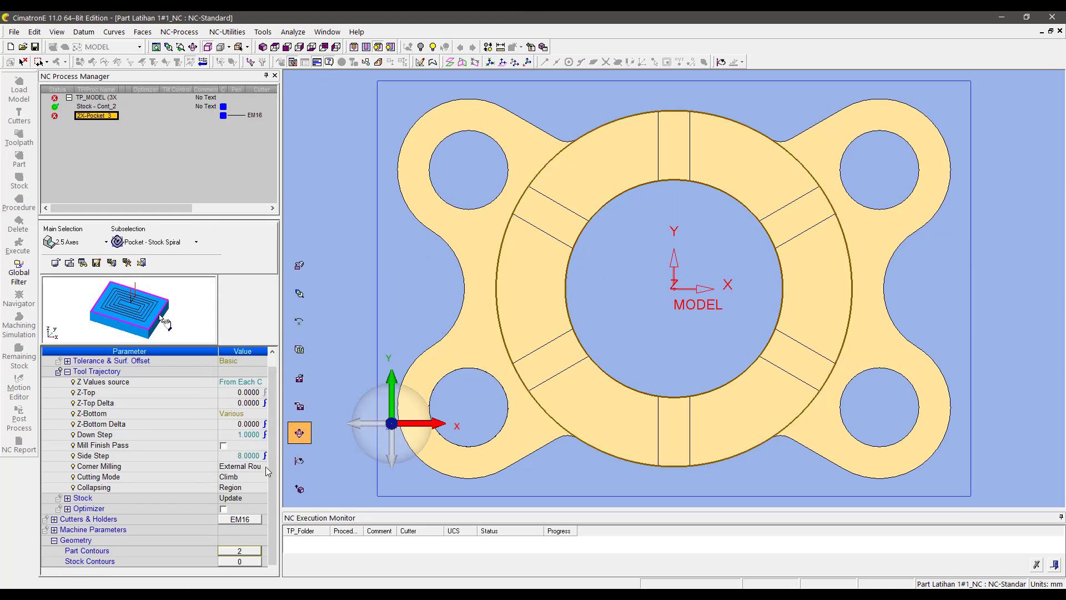
Step: Reopen the part contours and check the bore contour's depths
{"action": "left_click", "coordinate": [242, 550]}
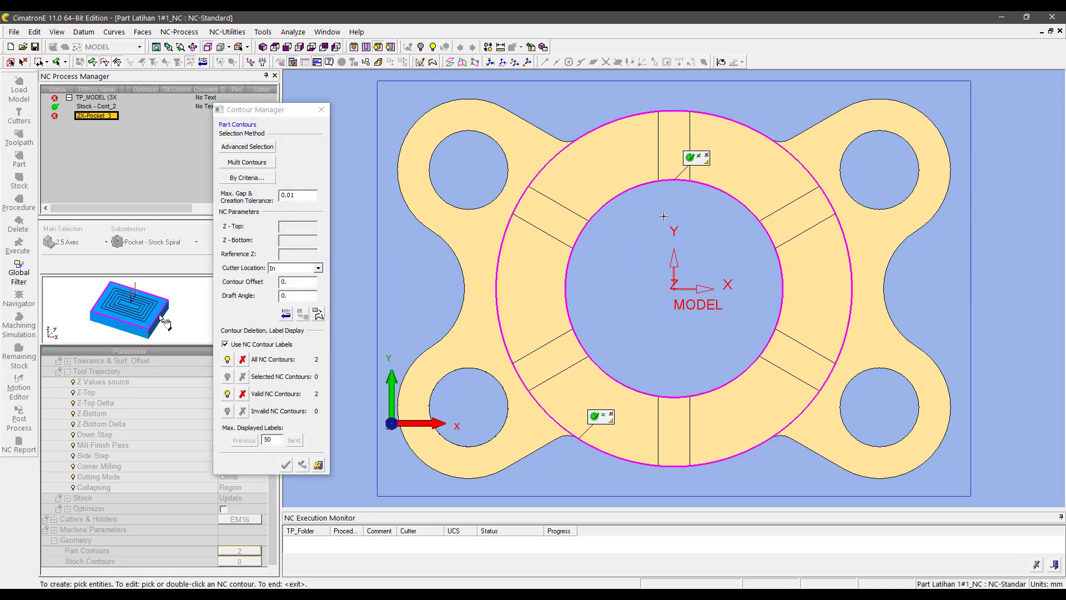
{"action": "middle_click_drag", "start_coordinate": [649, 263], "coordinate": [642, 197]}
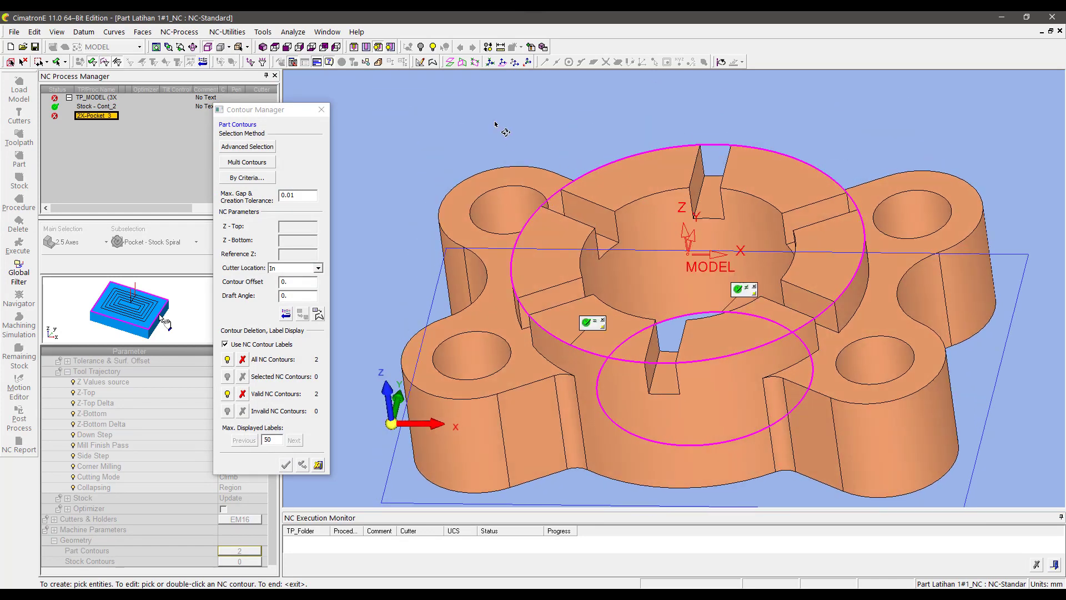
{"action": "left_click", "coordinate": [742, 291]}
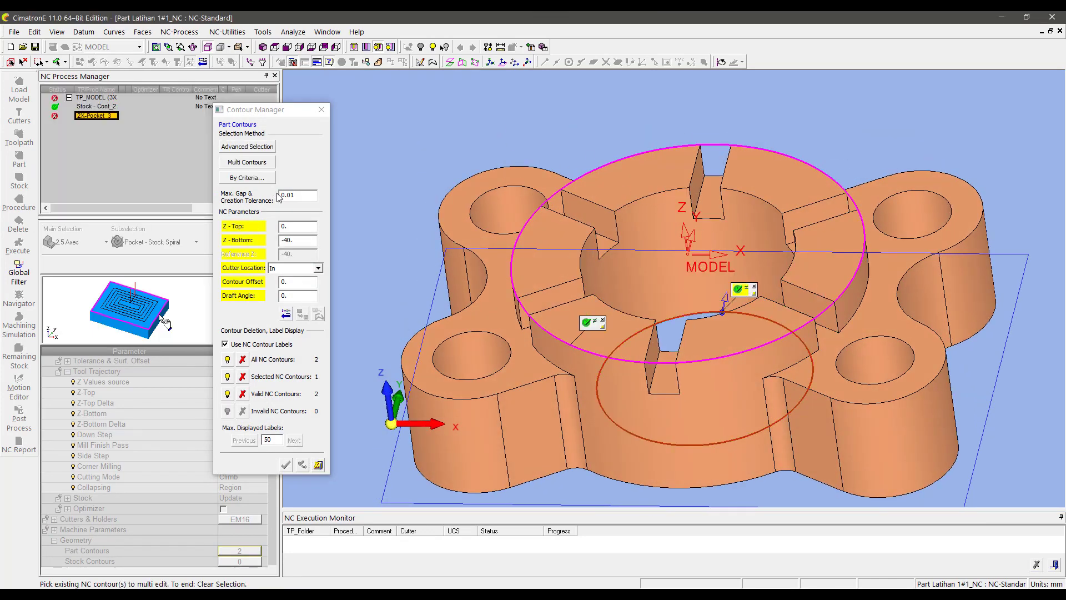
{"action": "middle_click", "coordinate": [479, 143]}
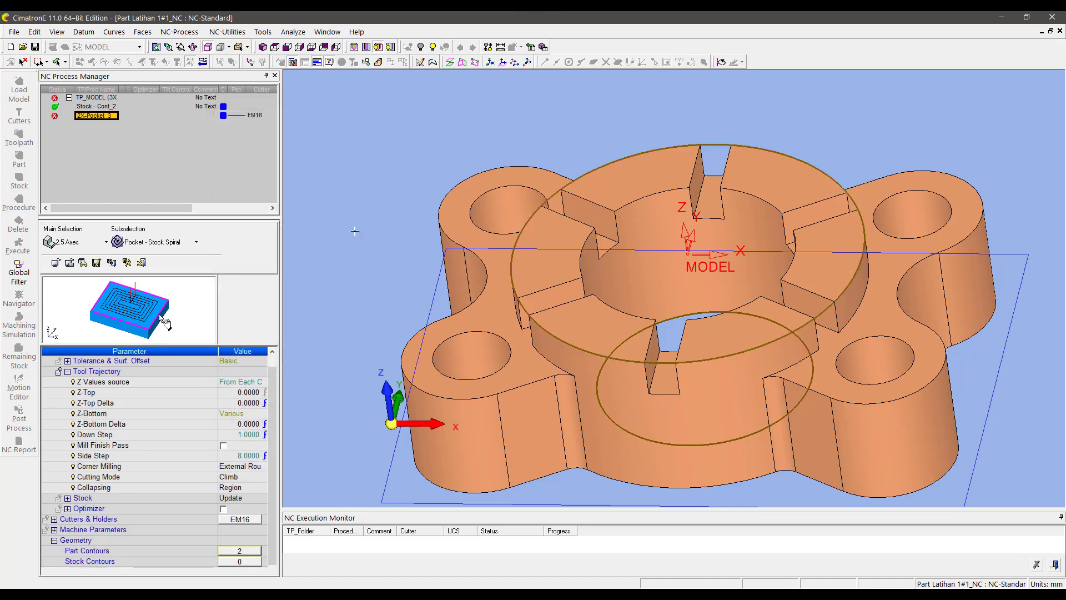
Step: Pick the rectangular boundary as the stock contour with Z-Top 0 and Z-Bottom -40
{"action": "left_click", "coordinate": [242, 562]}
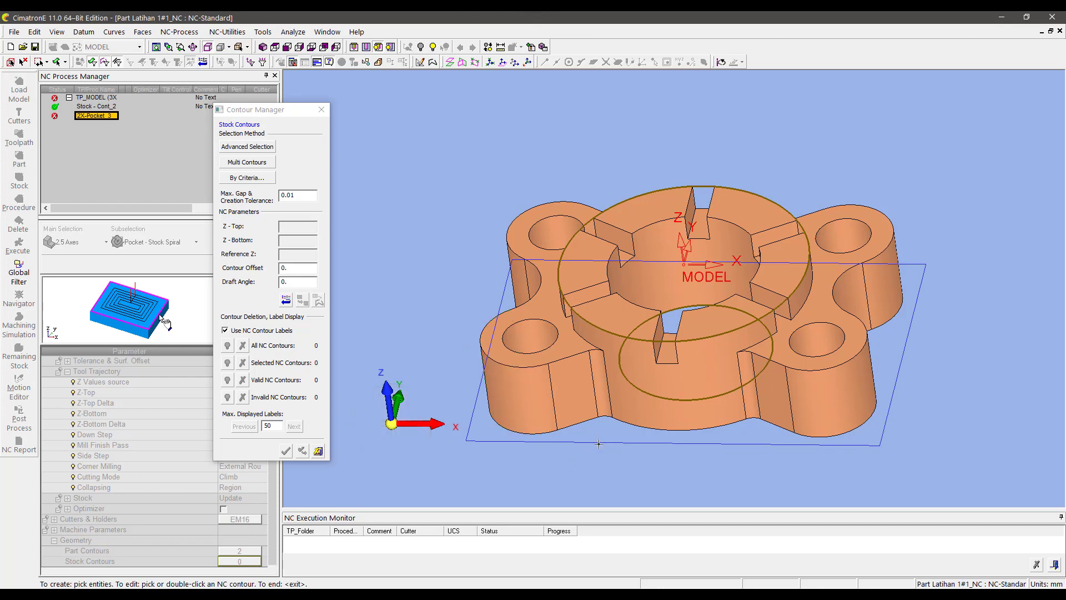
{"action": "left_click", "coordinate": [604, 444]}
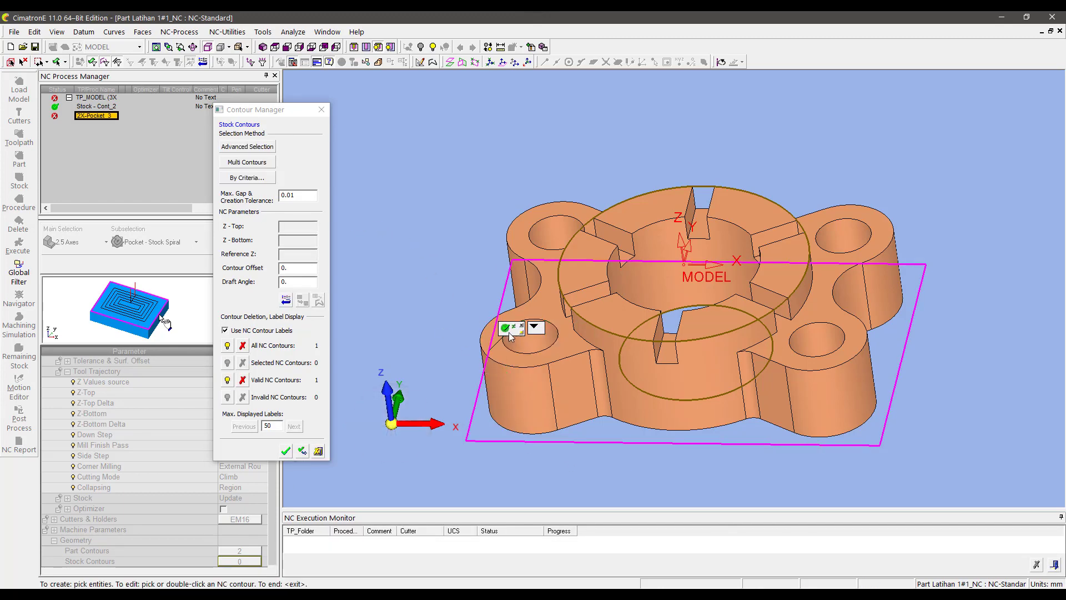
{"action": "left_click", "coordinate": [510, 333]}
{"action": "double_click", "coordinate": [300, 226]}
{"action": "type", "text": "0."}
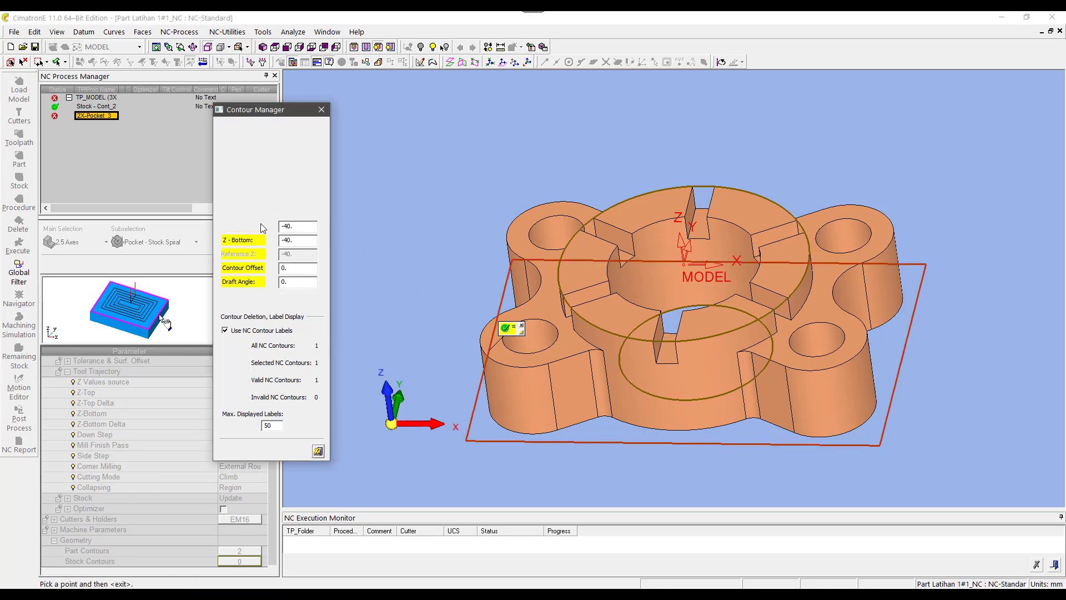
{"action": "key", "text": "Return"}
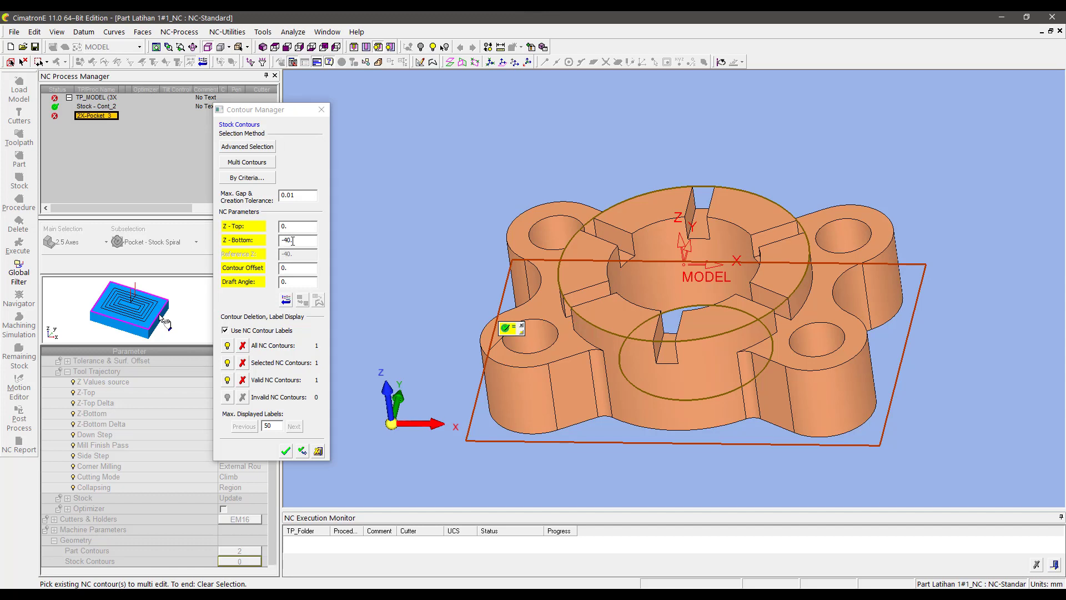
{"action": "double_click", "coordinate": [302, 240]}
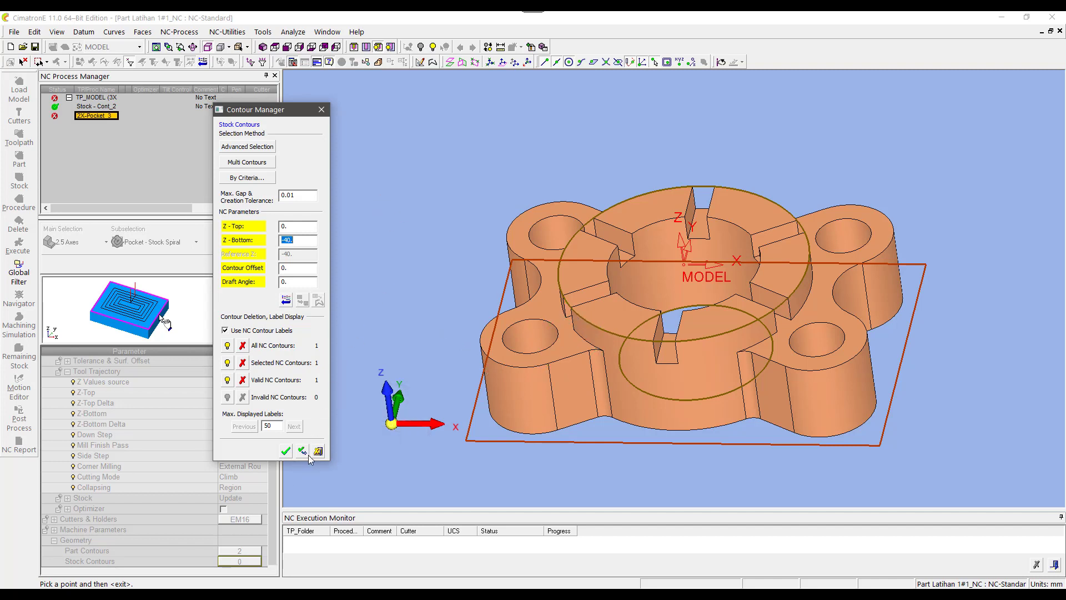
{"action": "left_click", "coordinate": [285, 451]}
Step: Save the pocket procedure and calculate its Stock Spiral toolpath
{"action": "right_click", "coordinate": [450, 128]}
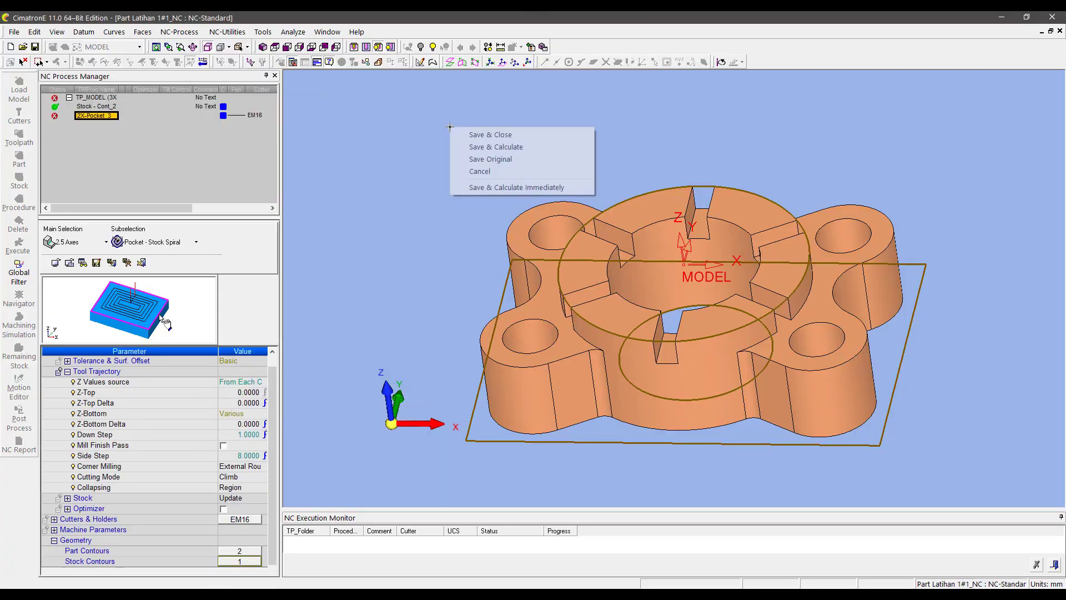
{"action": "left_click", "coordinate": [475, 147]}
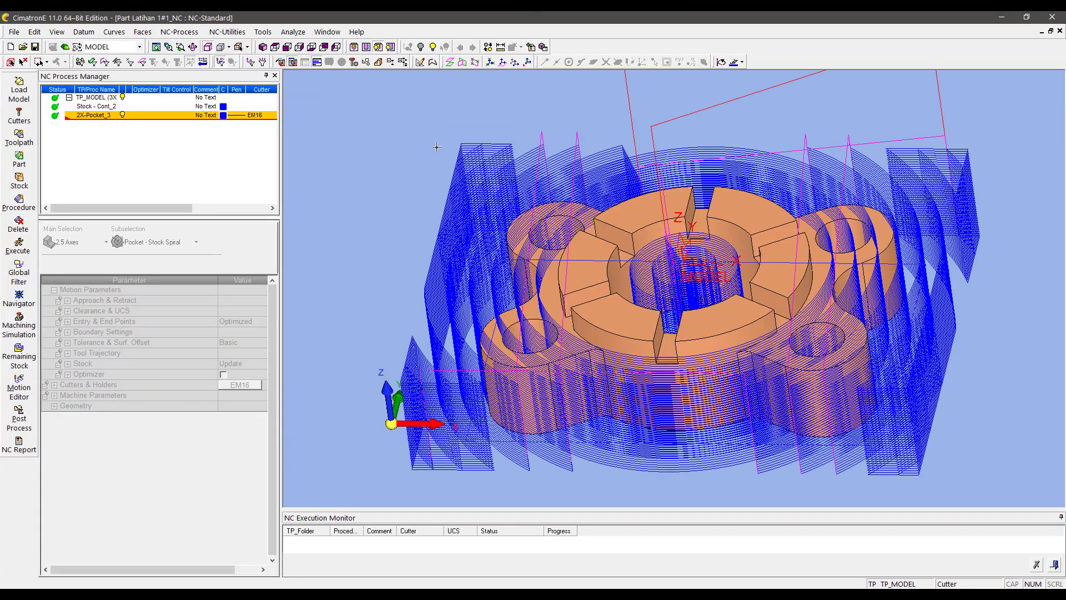
{"action": "mouse_move", "coordinate": [436, 147]}
{"action": "middle_mouse_down"}
{"action": "mouse_move", "coordinate": [411, 159]}
{"action": "mouse_move", "coordinate": [422, 236]}
{"action": "mouse_move", "coordinate": [428, 176]}
{"action": "mouse_move", "coordinate": [418, 192]}
{"action": "middle_mouse_up"}
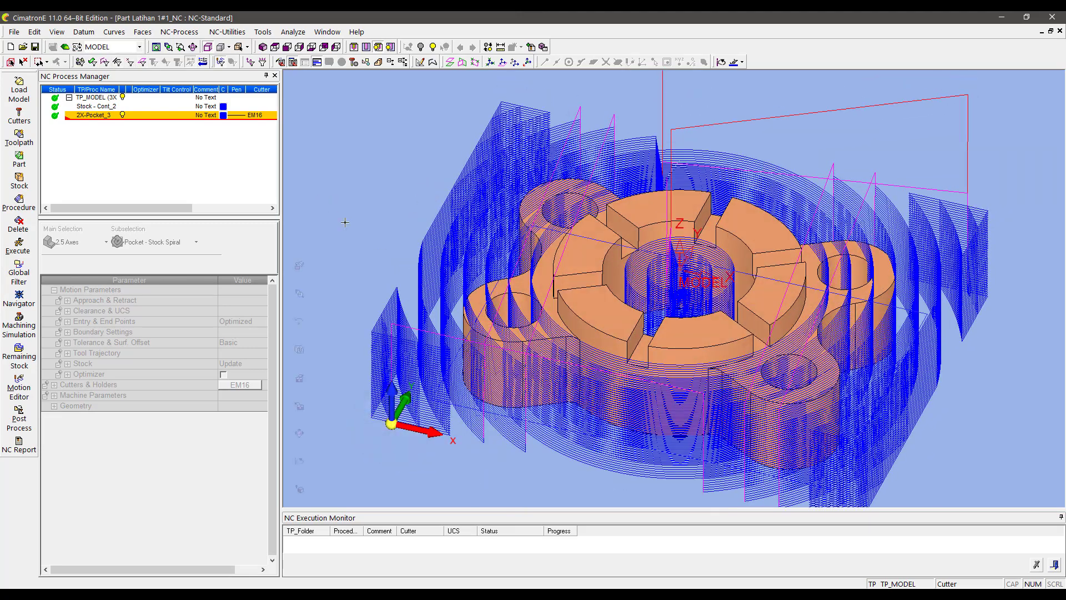
Step: Change the 2X-Pocket_3 stock contour's Z-Bottom to -10 and recalculate the toolpath
{"action": "double_click", "coordinate": [102, 120]}
{"action": "scroll", "coordinate": [269, 471], "scroll_direction": "down", "scroll_amount": 2}
{"action": "scroll", "coordinate": [269, 471], "scroll_direction": "down", "scroll_amount": 1}
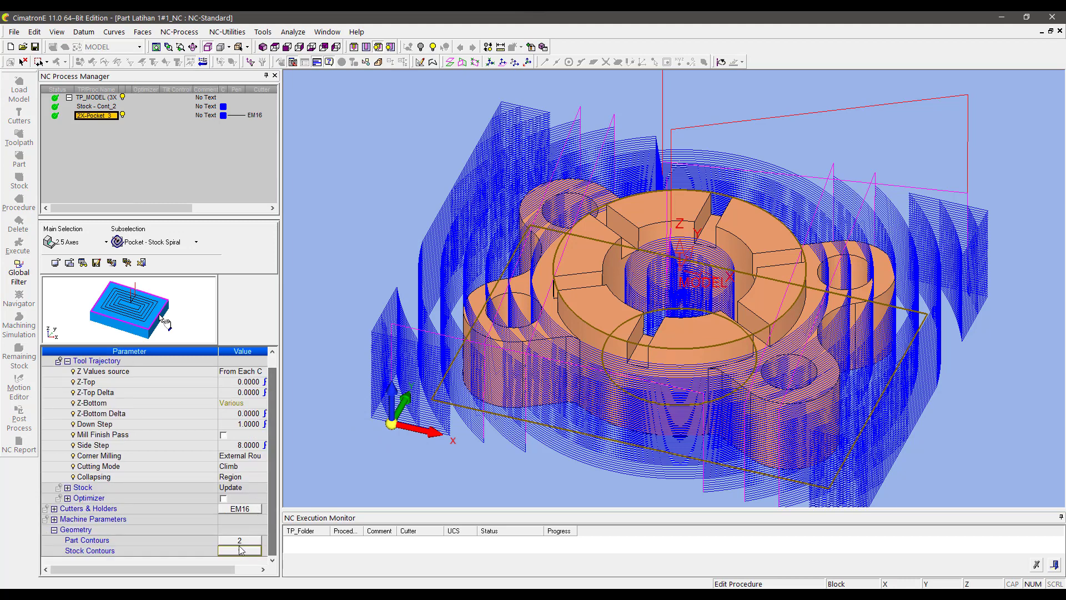
{"action": "left_click", "coordinate": [240, 550]}
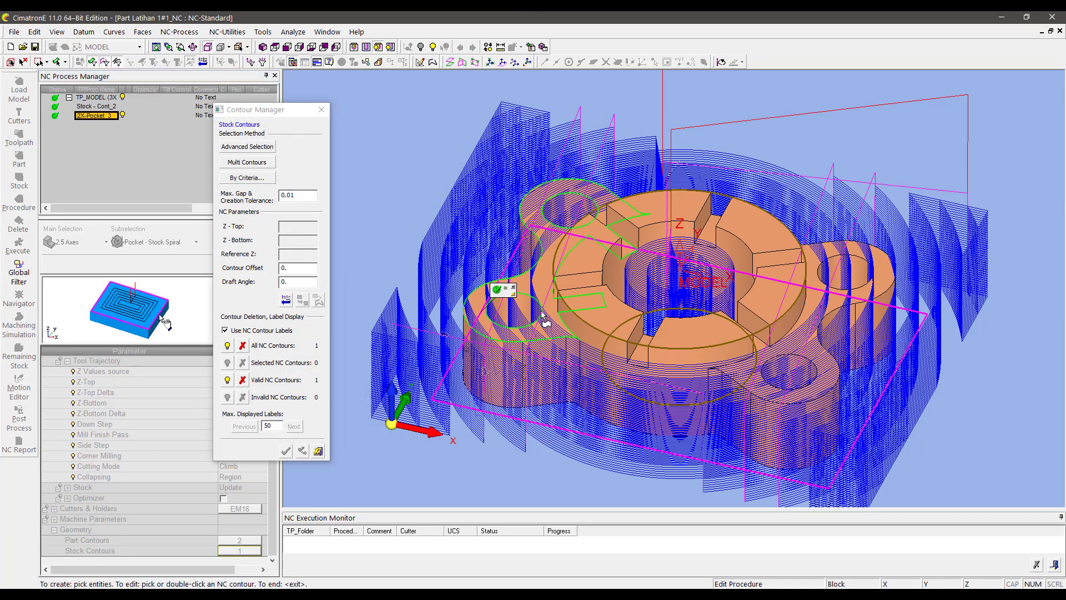
{"action": "left_click", "coordinate": [502, 290]}
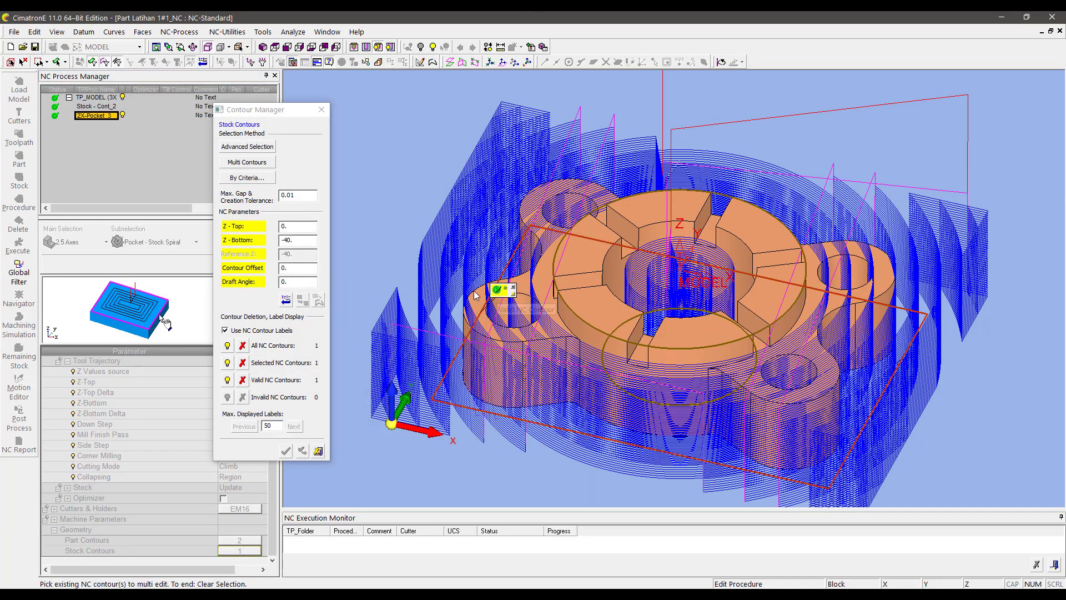
{"action": "left_click", "coordinate": [300, 241]}
{"action": "type", "text": "-10"}
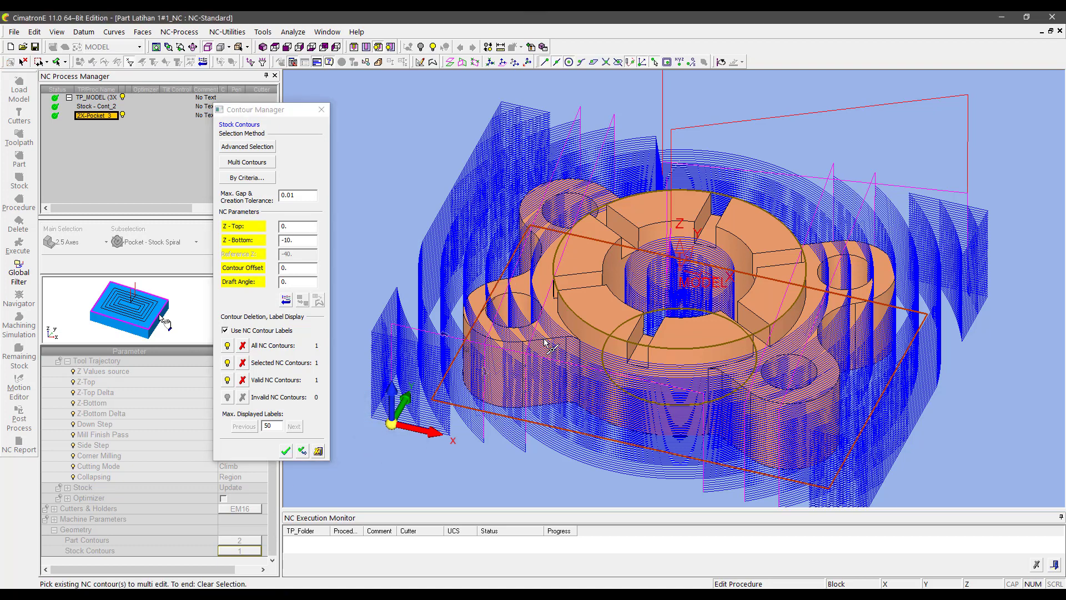
{"action": "key", "text": "Return"}
{"action": "left_click", "coordinate": [302, 451]}
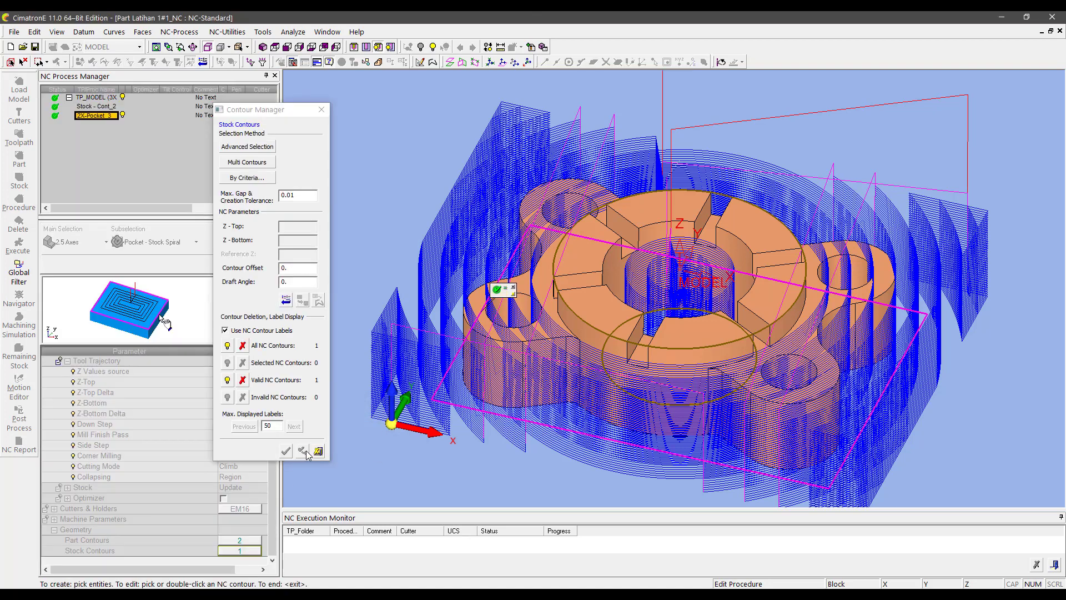
{"action": "right_click", "coordinate": [378, 228]}
{"action": "left_click", "coordinate": [392, 245]}
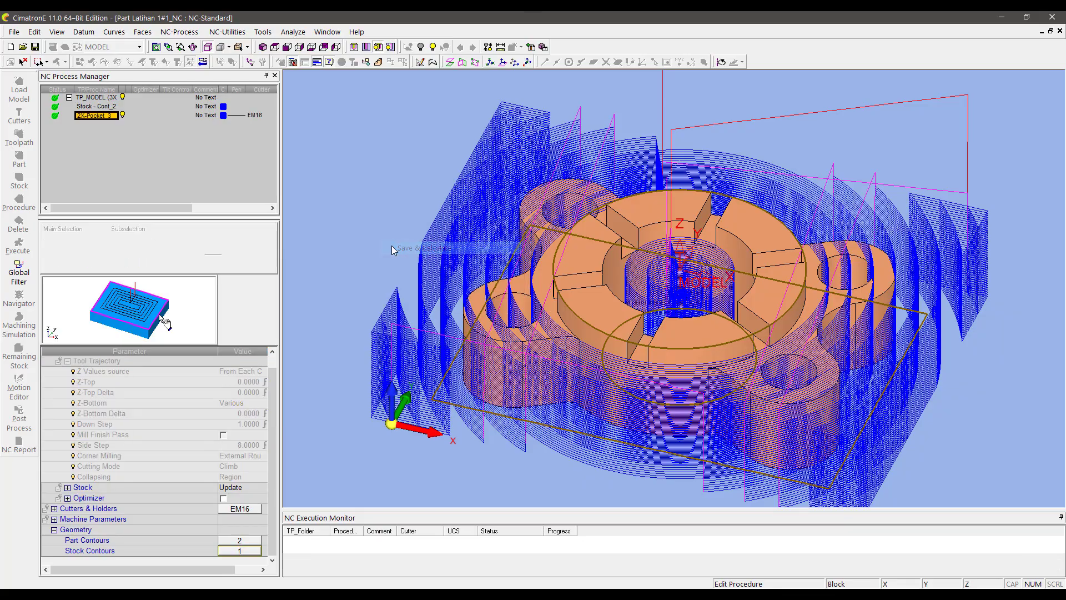
Step: View the toolpath from the top and step it to the last block, 3443
{"action": "mouse_move", "coordinate": [370, 254]}
{"action": "middle_mouse_down"}
{"action": "mouse_move", "coordinate": [380, 195]}
{"action": "mouse_move", "coordinate": [376, 281]}
{"action": "mouse_move", "coordinate": [576, 310]}
{"action": "mouse_move", "coordinate": [633, 302]}
{"action": "mouse_move", "coordinate": [633, 283]}
{"action": "mouse_move", "coordinate": [626, 315]}
{"action": "mouse_move", "coordinate": [653, 207]}
{"action": "mouse_move", "coordinate": [650, 281]}
{"action": "middle_mouse_up"}
{"action": "mouse_move", "coordinate": [947, 372]}
{"action": "middle_mouse_down"}
{"action": "mouse_move", "coordinate": [933, 388]}
{"action": "mouse_move", "coordinate": [795, 244]}
{"action": "middle_mouse_up"}
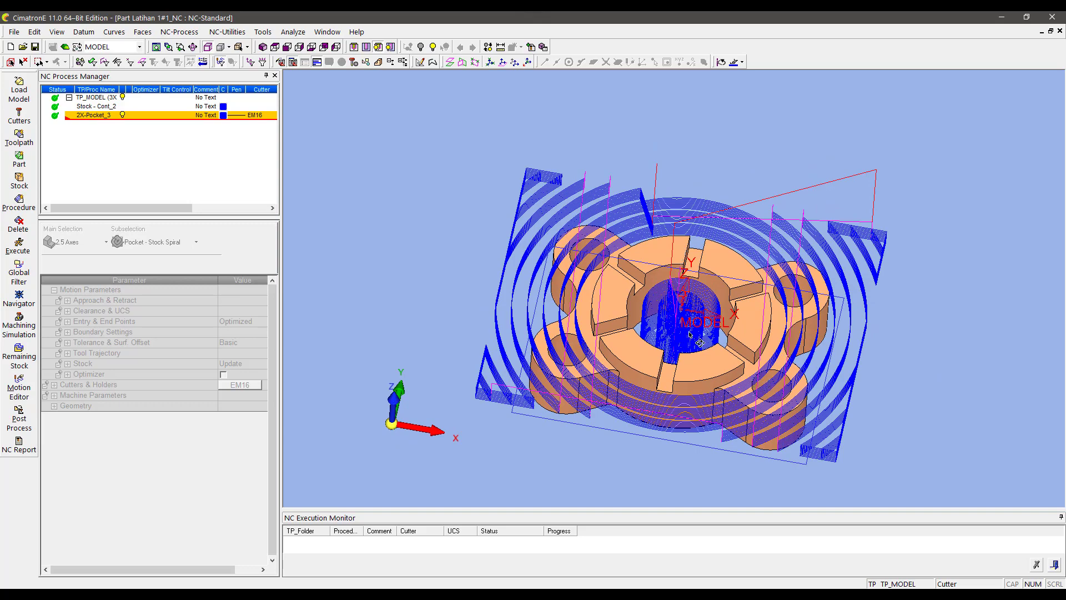
{"action": "mouse_move", "coordinate": [701, 343]}
{"action": "middle_mouse_down"}
{"action": "mouse_move", "coordinate": [693, 300]}
{"action": "mouse_move", "coordinate": [694, 355]}
{"action": "middle_mouse_up"}
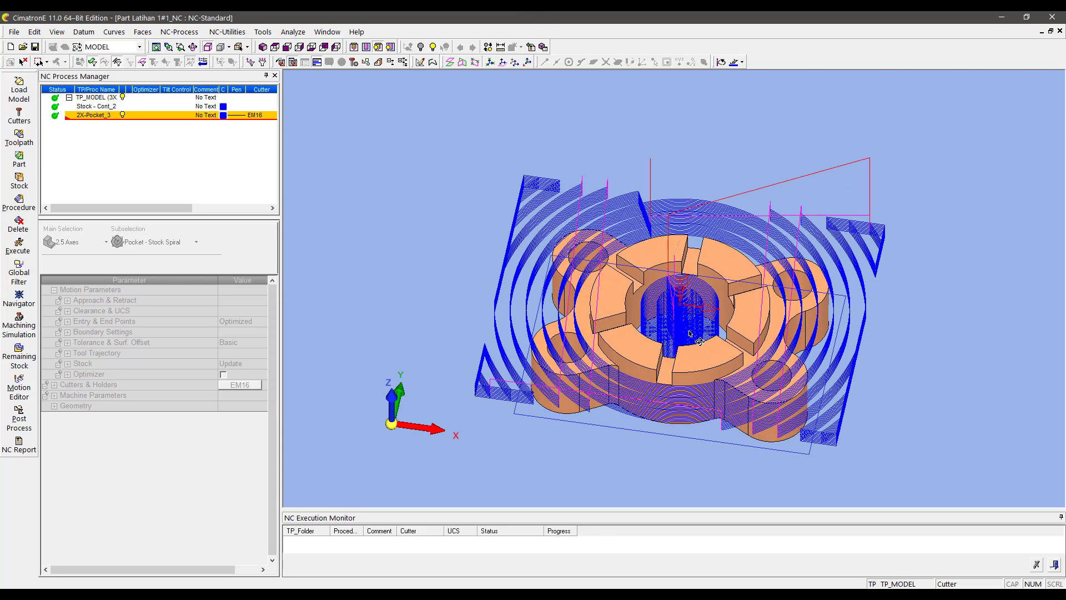
{"action": "left_click", "coordinate": [286, 48]}
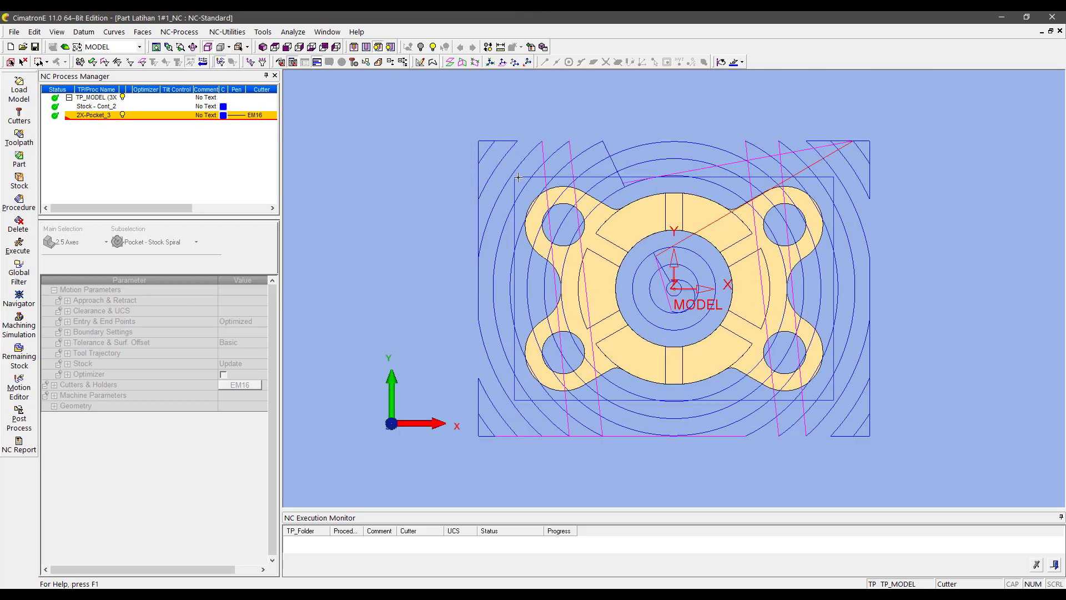
{"action": "left_click", "coordinate": [19, 298]}
{"action": "left_click", "coordinate": [481, 148]}
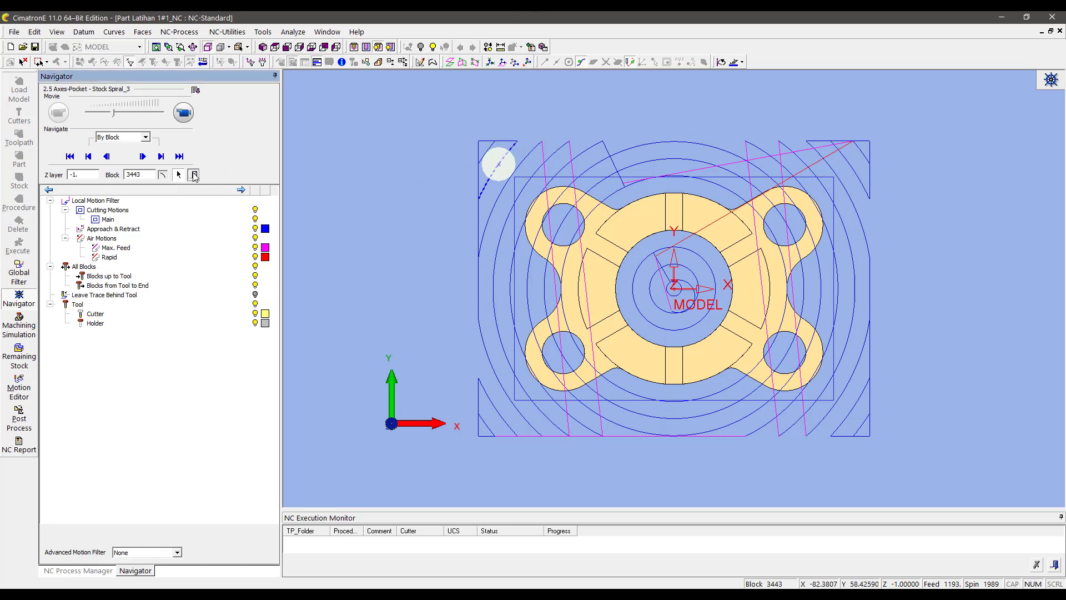
Step: Edit the 2X-Pocket_3 stock contour's offset, then save and recalculate the procedure
{"action": "left_click", "coordinate": [193, 174]}
{"action": "double_click", "coordinate": [102, 120]}
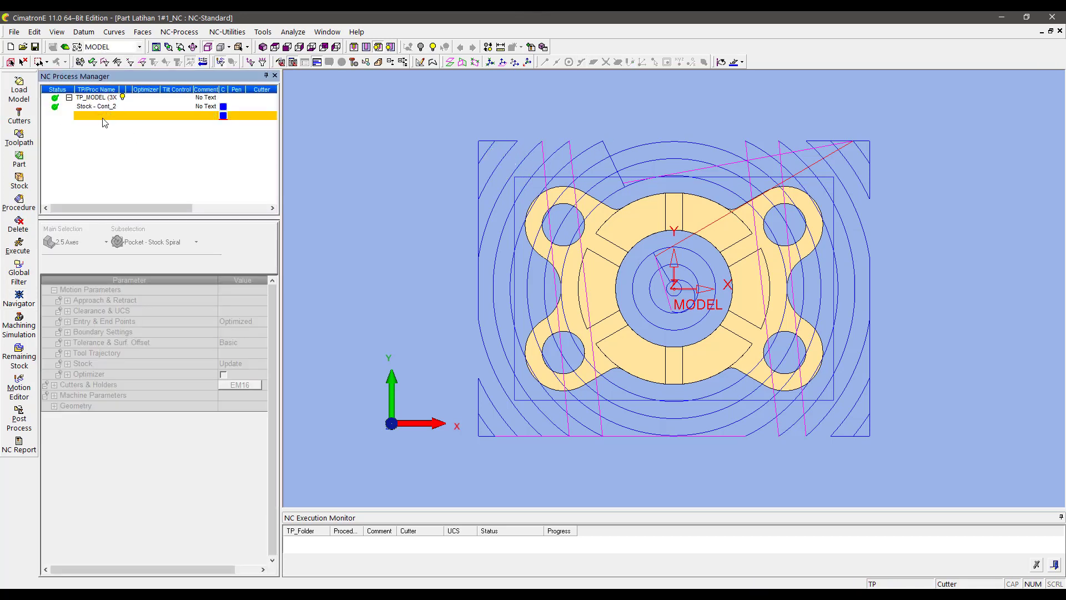
{"action": "scroll", "coordinate": [268, 481], "scroll_direction": "down", "scroll_amount": 2}
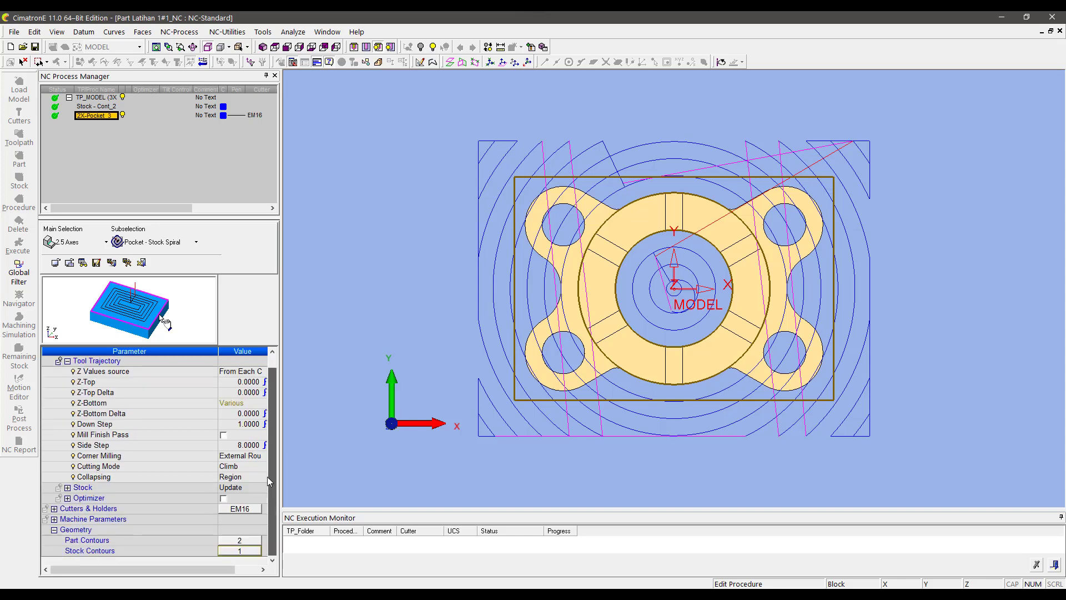
{"action": "left_click", "coordinate": [245, 549]}
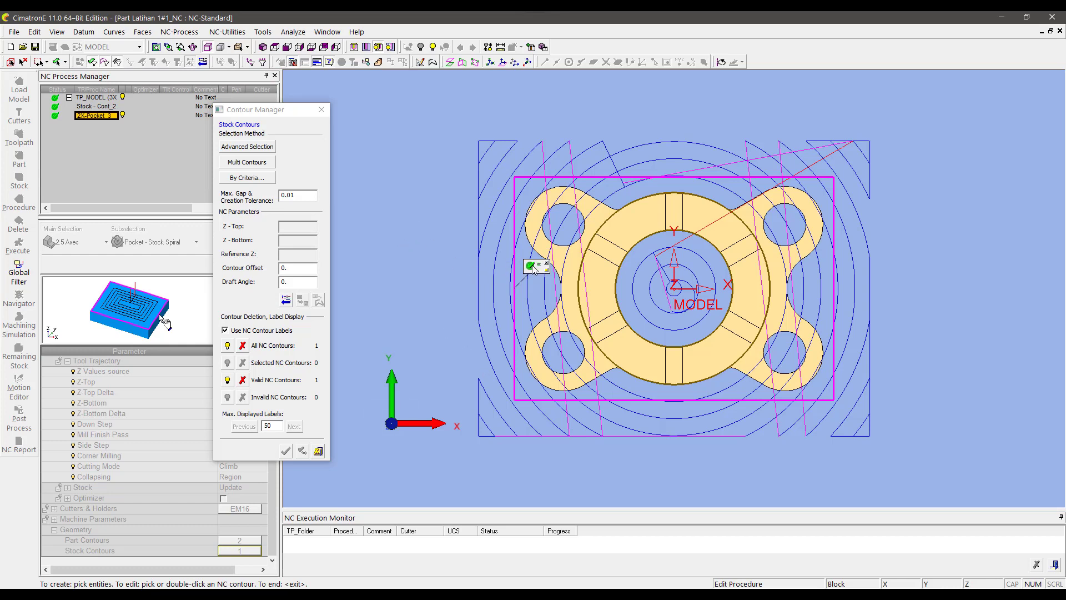
{"action": "left_click", "coordinate": [534, 267]}
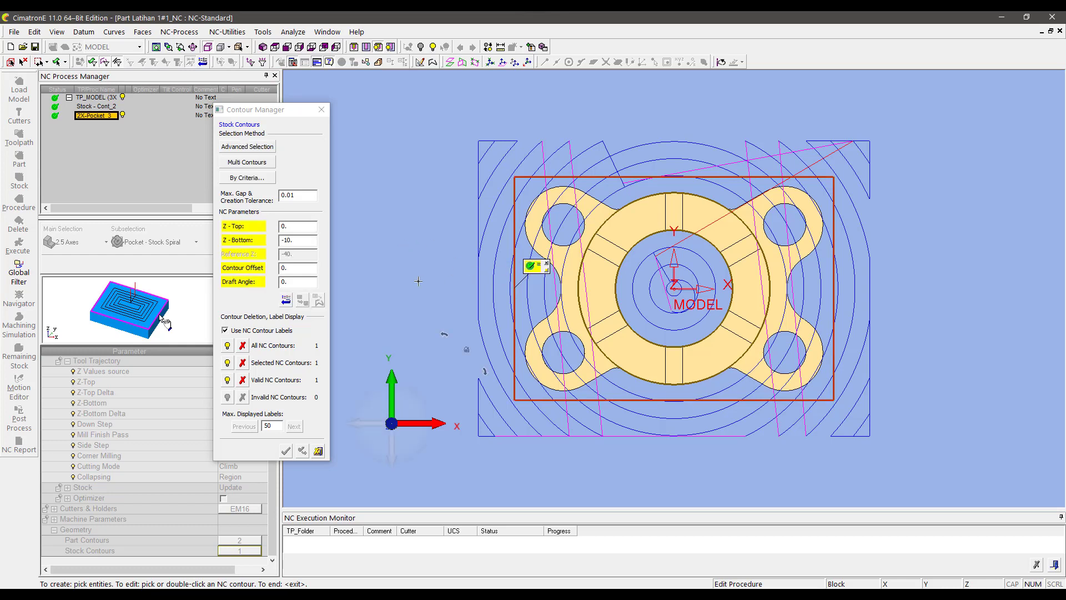
{"action": "left_click", "coordinate": [292, 267]}
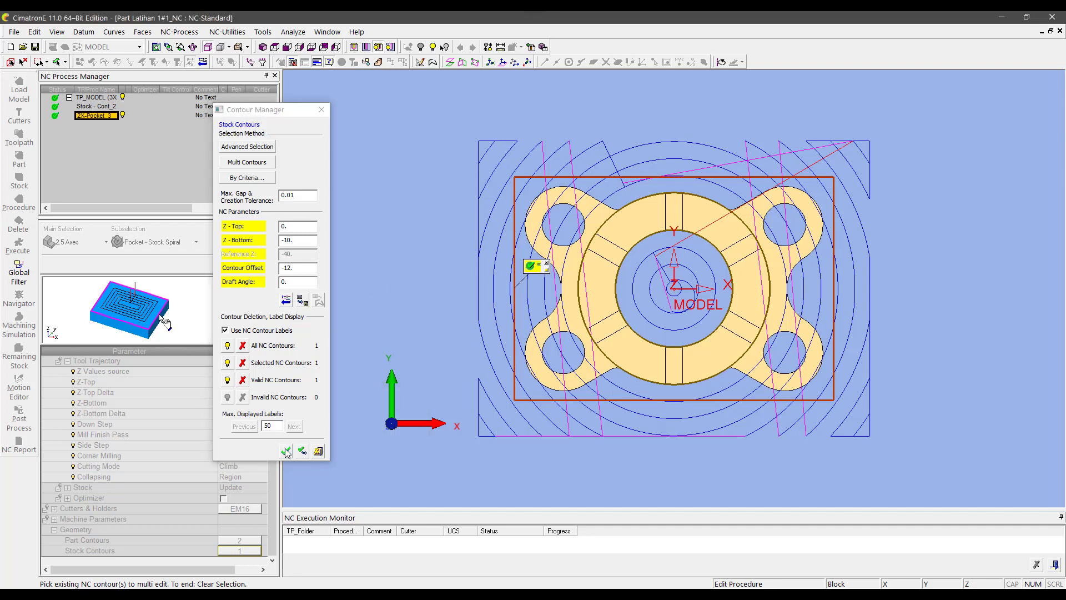
{"action": "middle_click", "coordinate": [341, 293]}
{"action": "right_click", "coordinate": [376, 170]}
{"action": "left_click", "coordinate": [398, 185]}
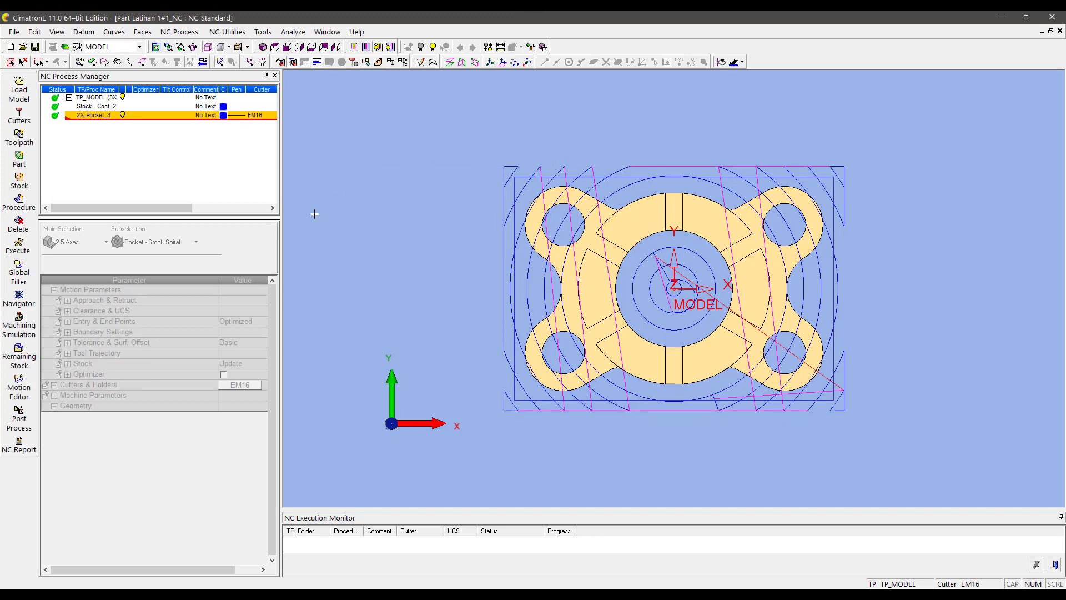
Step: Step the recalculated toolpath to its final block, then return to an isometric view
{"action": "left_click", "coordinate": [19, 299]}
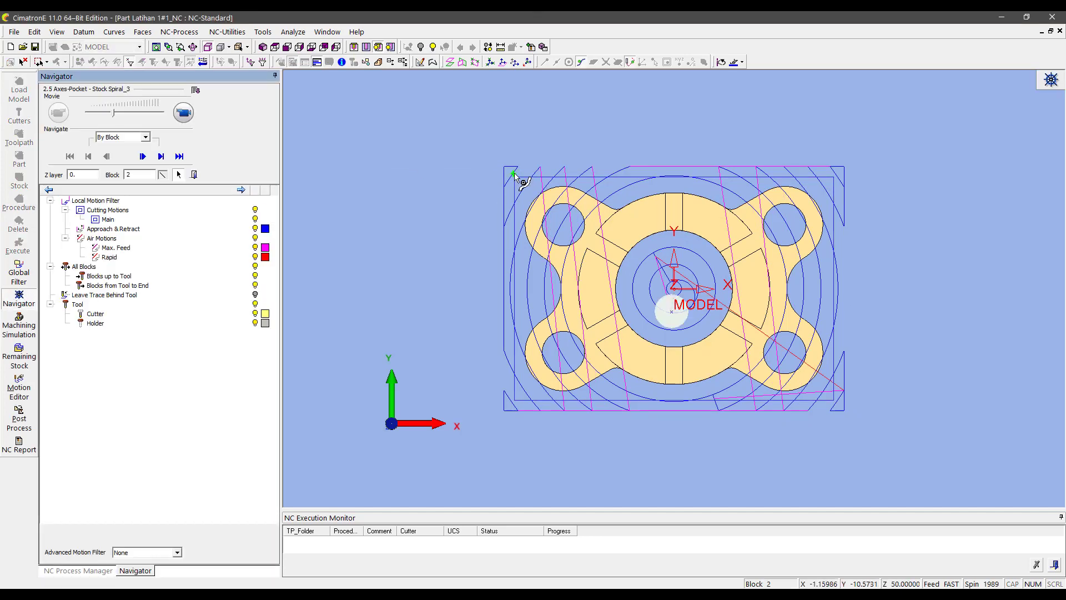
{"action": "left_click", "coordinate": [504, 168]}
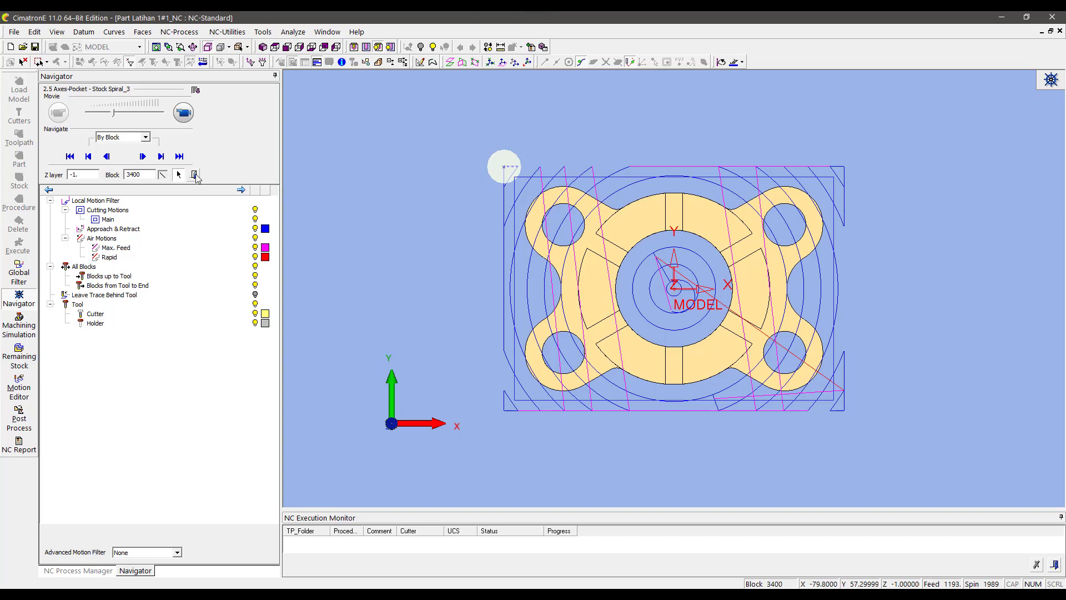
{"action": "left_click", "coordinate": [194, 175]}
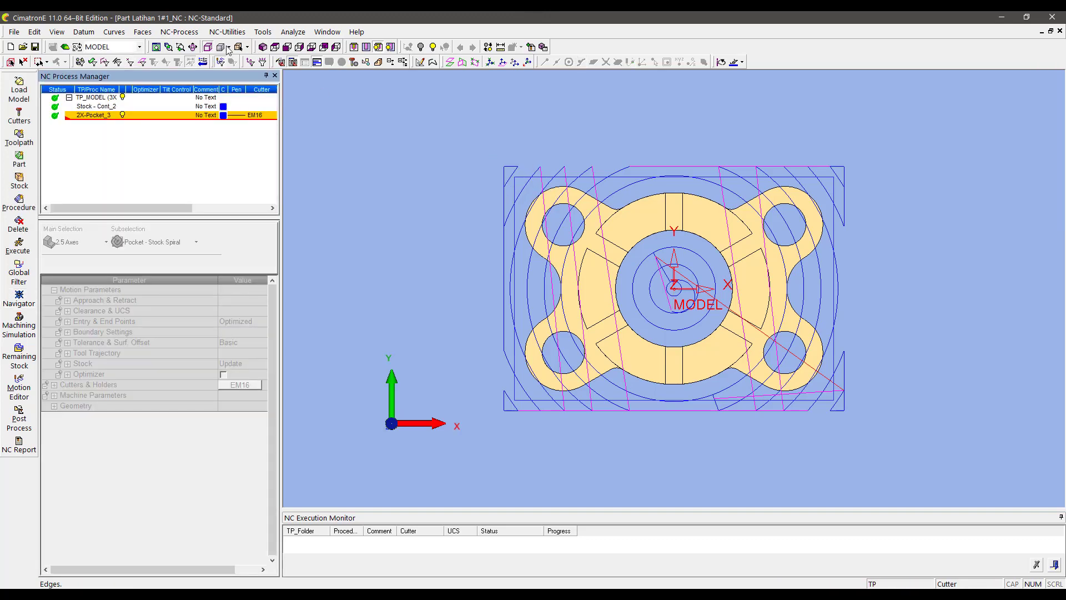
{"action": "left_click", "coordinate": [263, 47]}
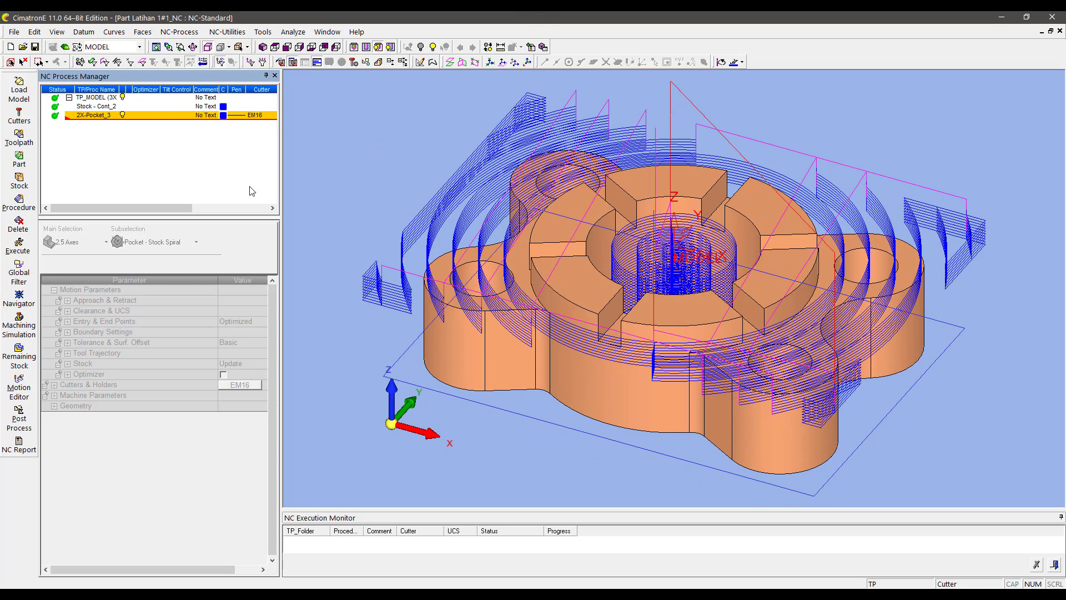
Step: Toggle the 2X-Pocket_3 toolpath visibility off and on, then reopen the procedure
{"action": "left_click", "coordinate": [123, 115]}
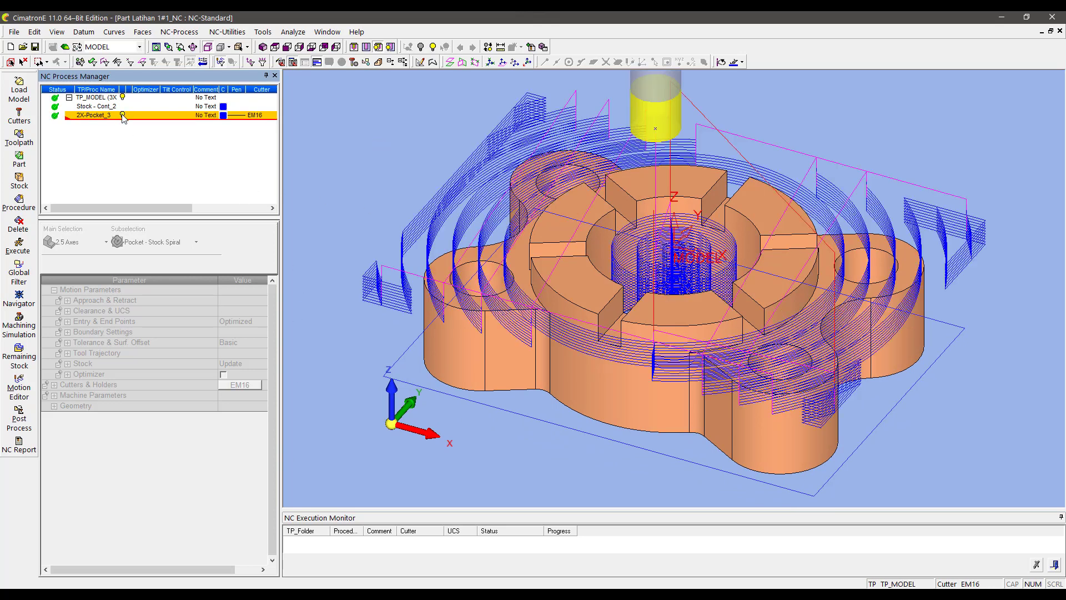
{"action": "left_click", "coordinate": [123, 116]}
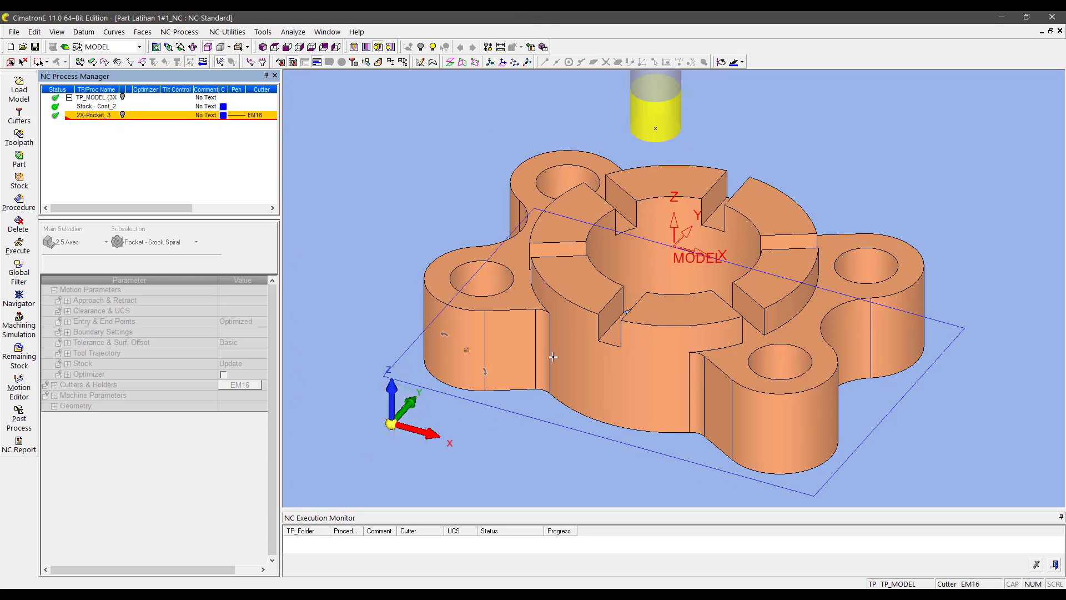
{"action": "left_click", "coordinate": [123, 116]}
{"action": "double_click", "coordinate": [99, 116]}
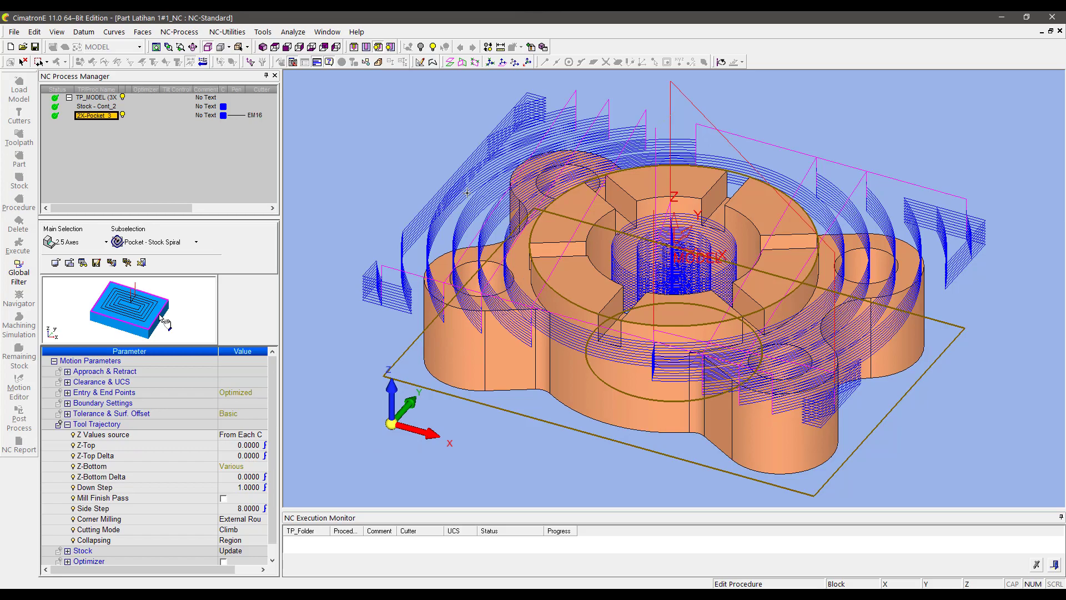
Step: Add the lower flange outline as a third part contour with Z-Top -10
{"action": "left_click", "coordinate": [275, 46]}
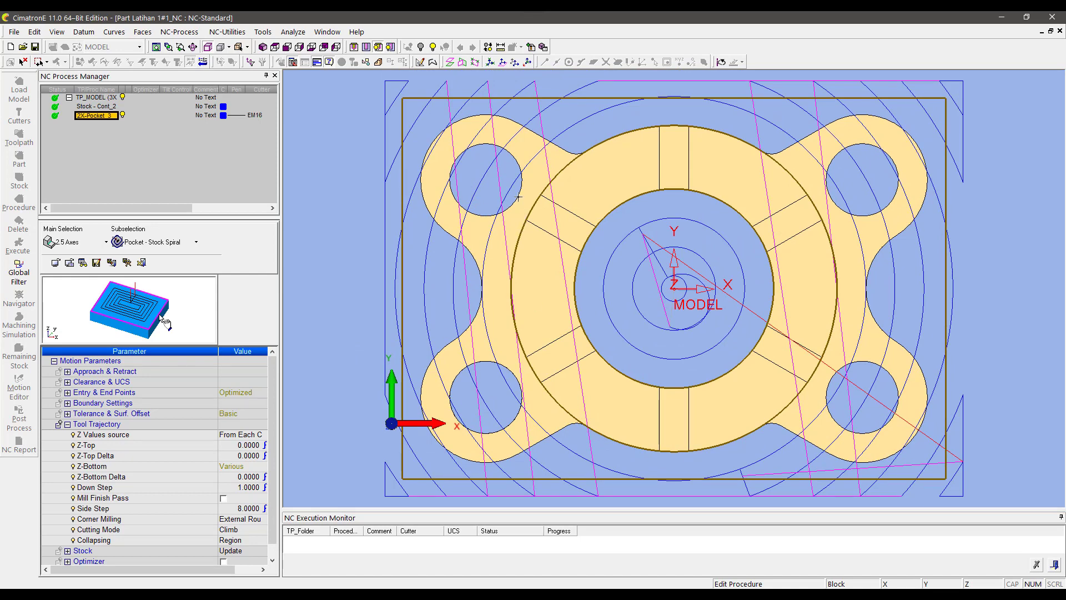
{"action": "left_click_drag", "start_coordinate": [276, 415], "coordinate": [265, 496]}
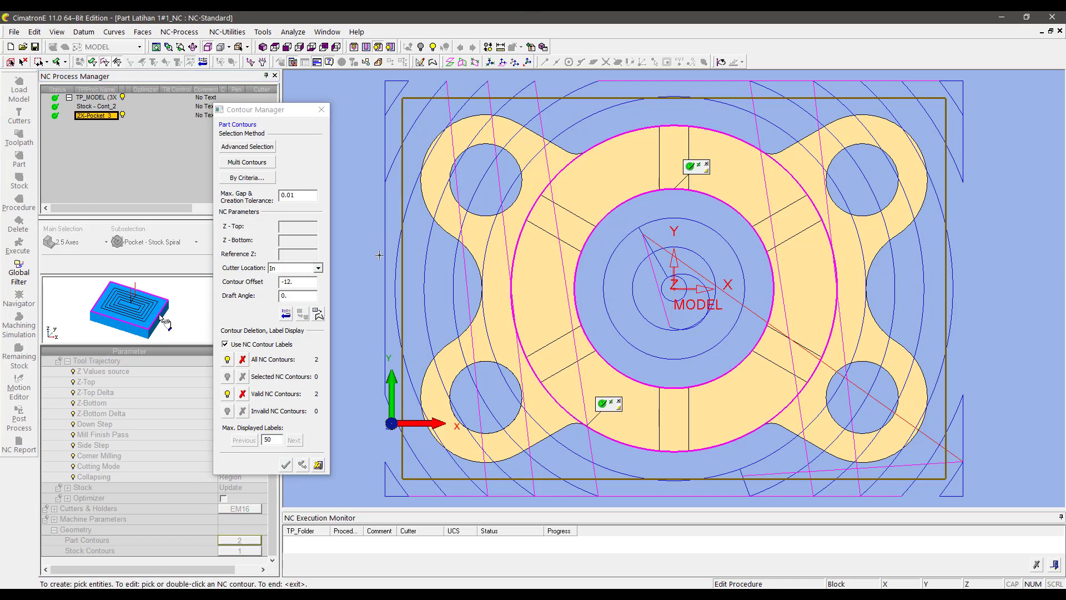
{"action": "left_click_drag", "start_coordinate": [380, 254], "coordinate": [382, 135], "text": "ctrl"}
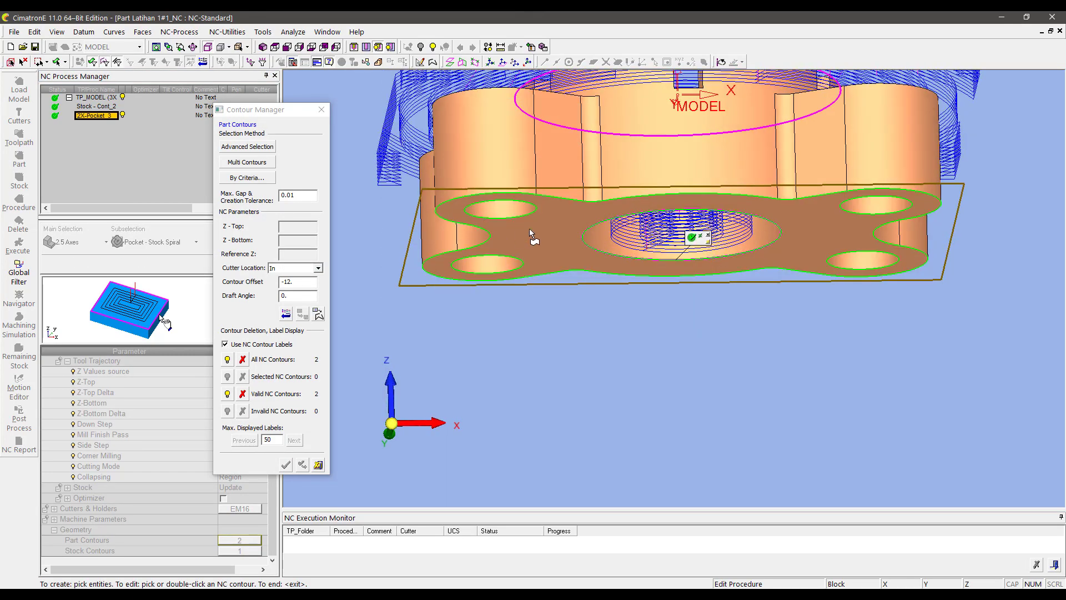
{"action": "middle_click", "coordinate": [607, 337]}
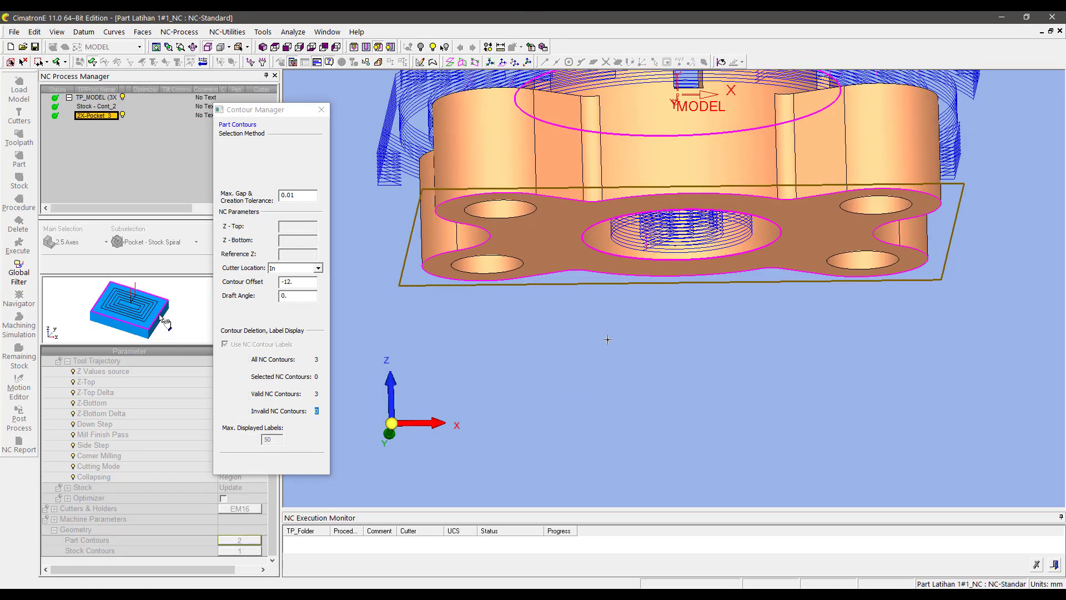
{"action": "left_click", "coordinate": [515, 219]}
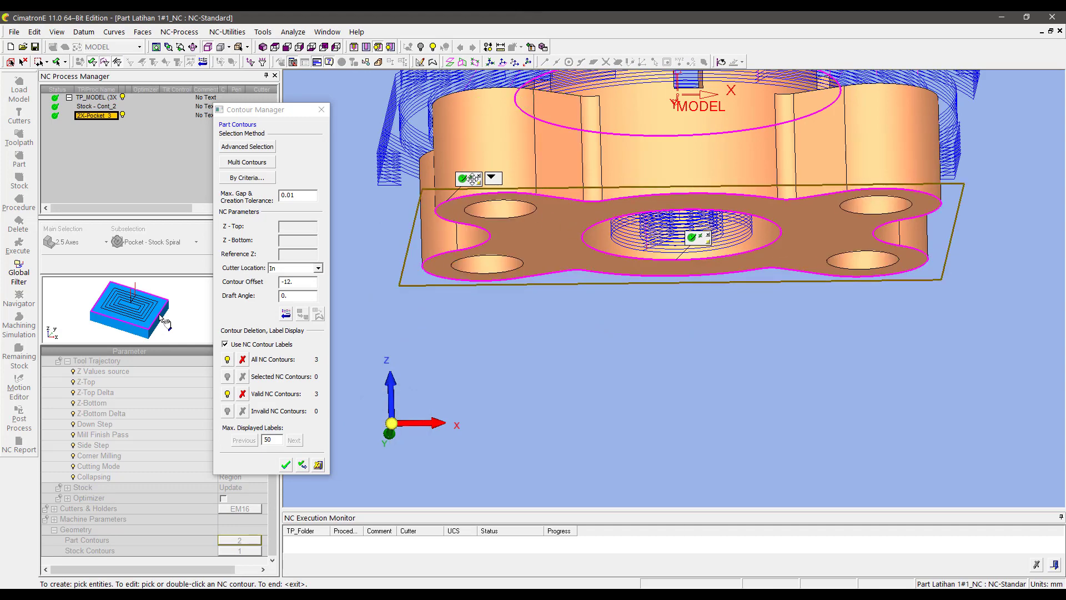
{"action": "left_click", "coordinate": [296, 226]}
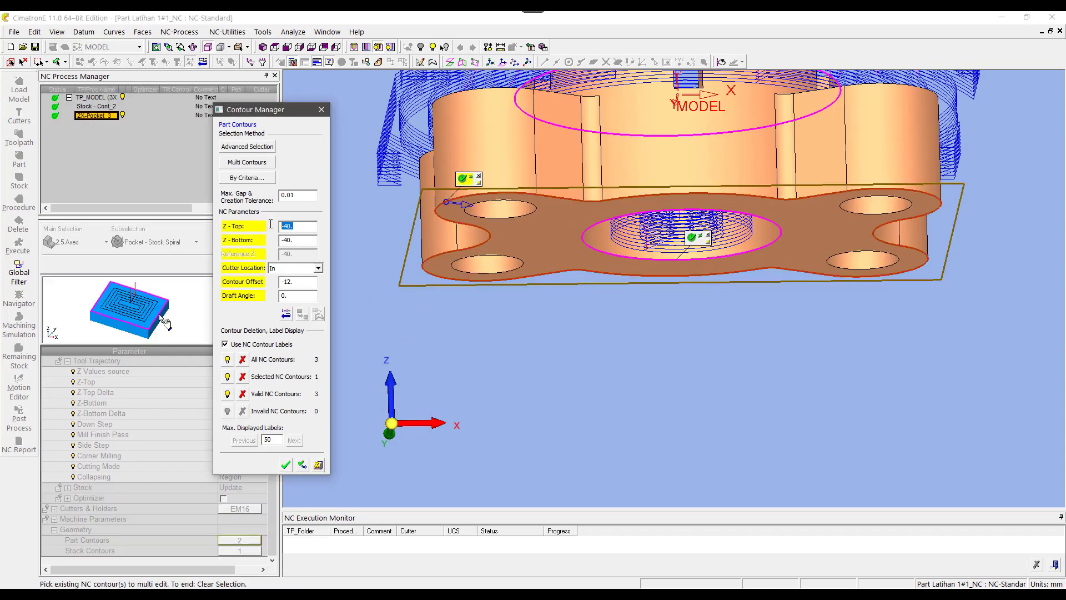
{"action": "left_click", "coordinate": [599, 99]}
{"action": "middle_click", "coordinate": [599, 100]}
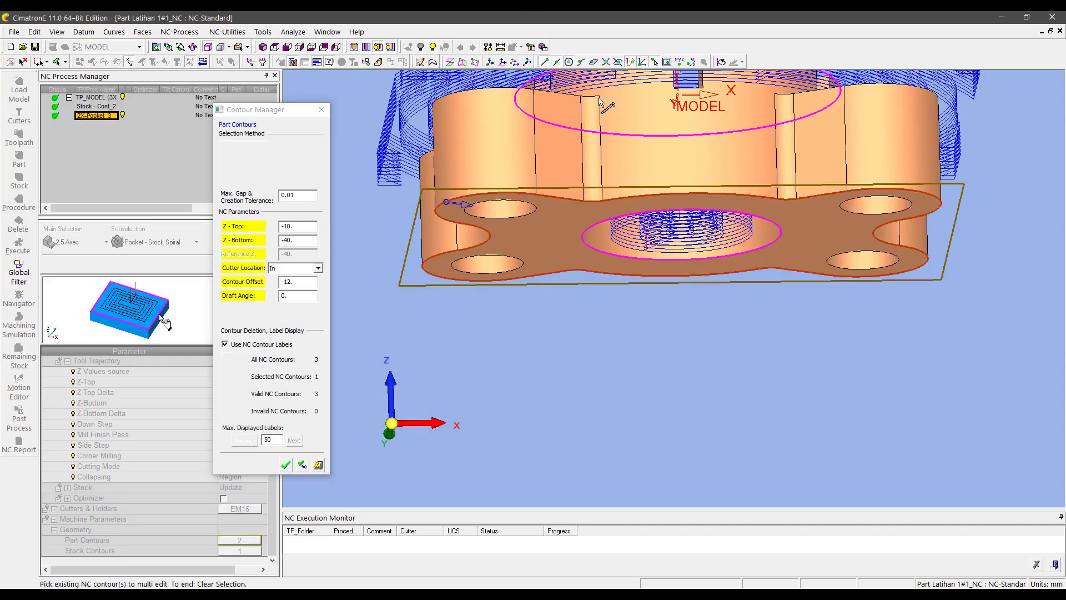
{"action": "middle_click", "coordinate": [362, 165]}
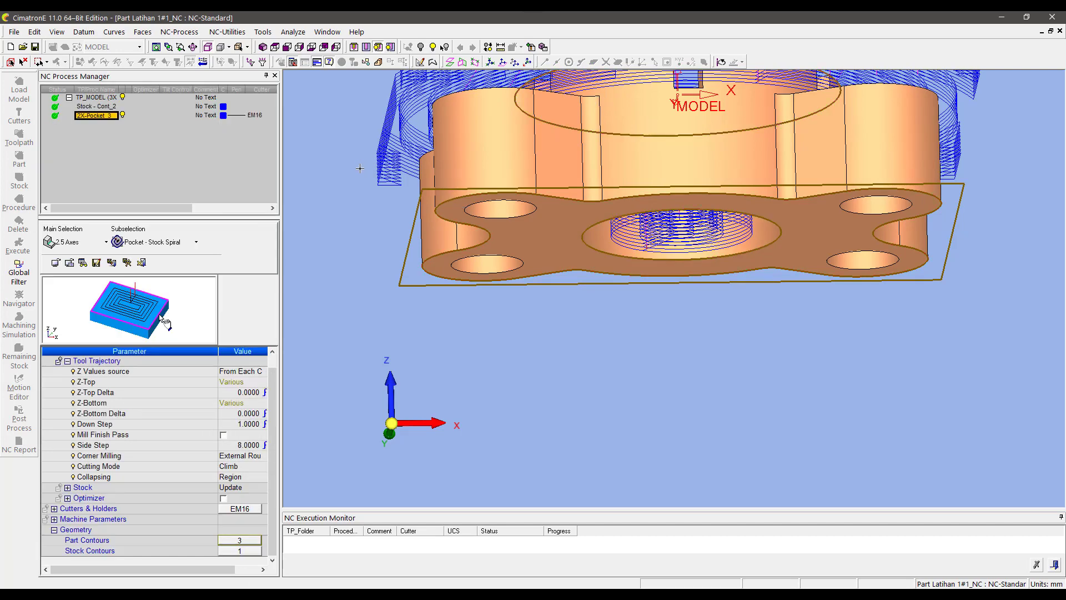
Step: Change the flange contour's offset from -12 to 0, then save and recalculate
{"action": "left_click", "coordinate": [238, 541]}
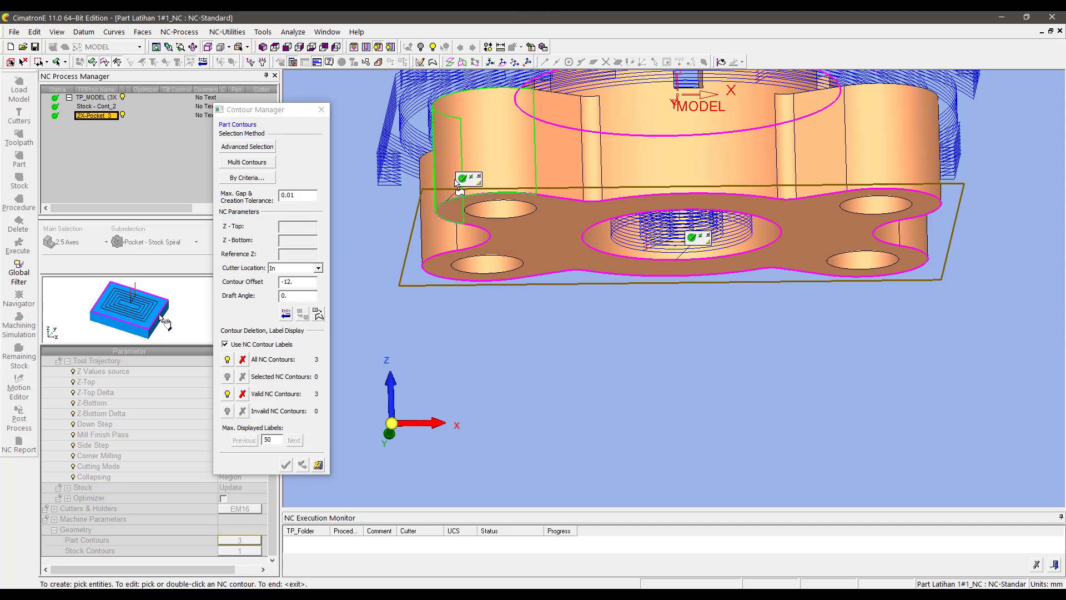
{"action": "left_click", "coordinate": [461, 179]}
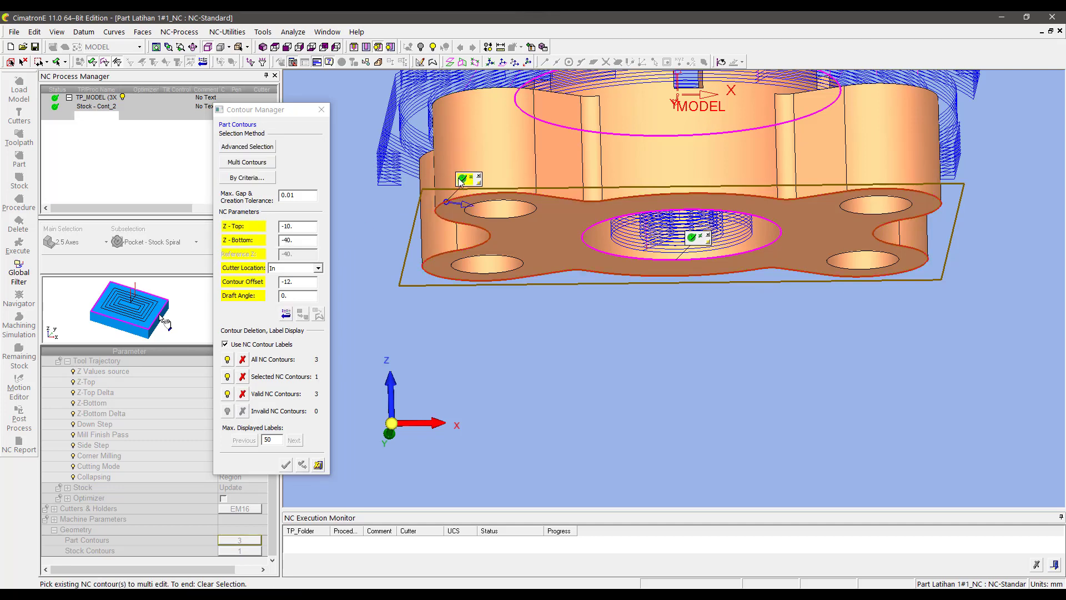
{"action": "double_click", "coordinate": [301, 283]}
{"action": "type", "text": "0."}
{"action": "key", "text": "Return"}
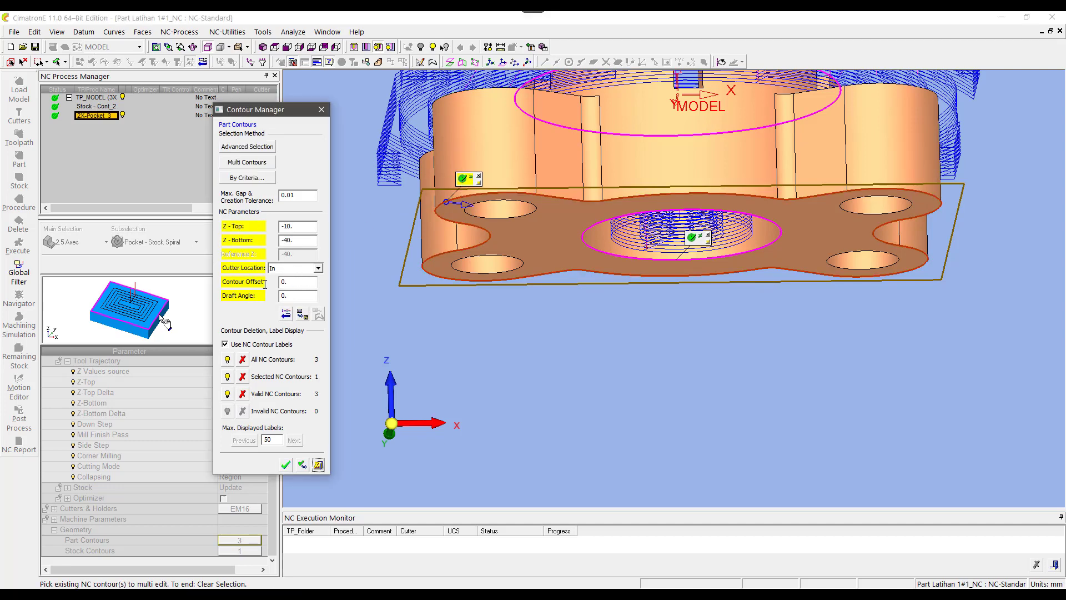
{"action": "left_click", "coordinate": [285, 465]}
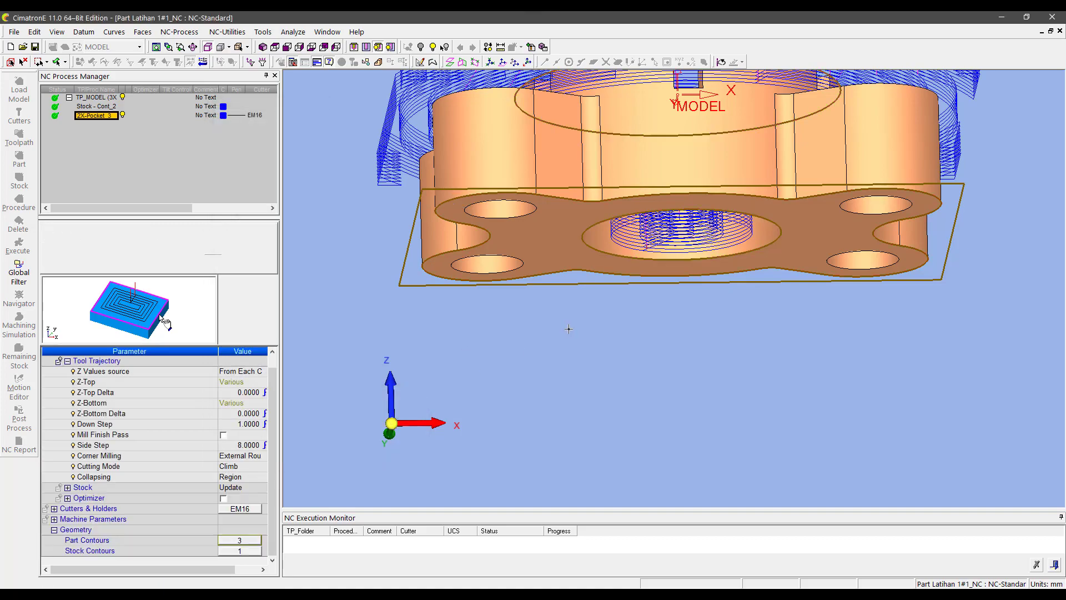
{"action": "right_click", "coordinate": [581, 335]}
{"action": "left_click", "coordinate": [581, 349]}
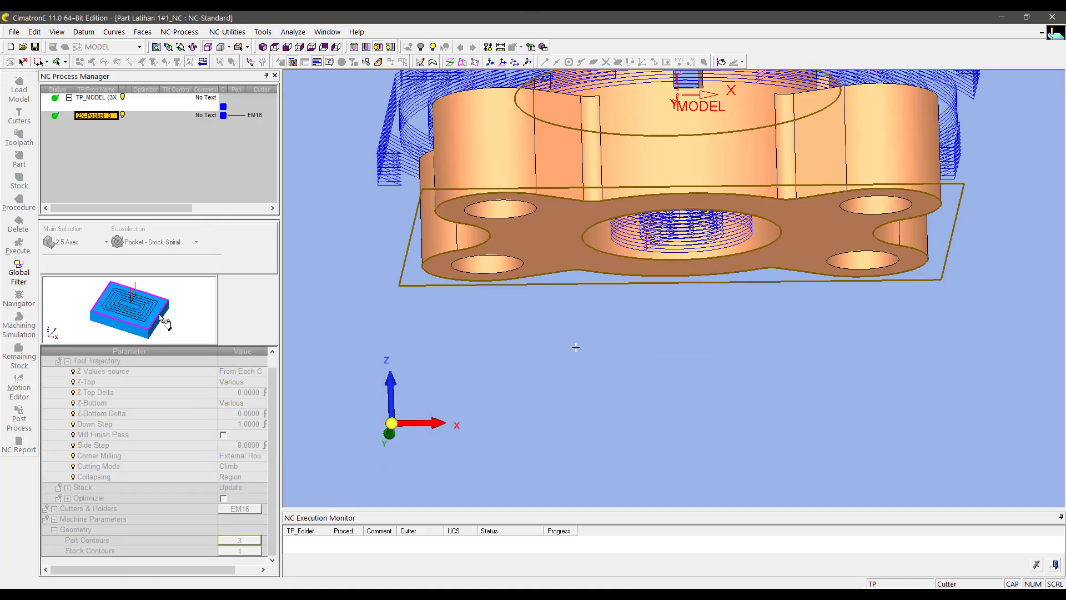
Step: Delete the outer flange part contour from 2X-Pocket_3 and recalculate the procedure
{"action": "mouse_move", "coordinate": [576, 347]}
{"action": "middle_mouse_down"}
{"action": "mouse_move", "coordinate": [599, 374]}
{"action": "mouse_move", "coordinate": [598, 410]}
{"action": "middle_mouse_up"}
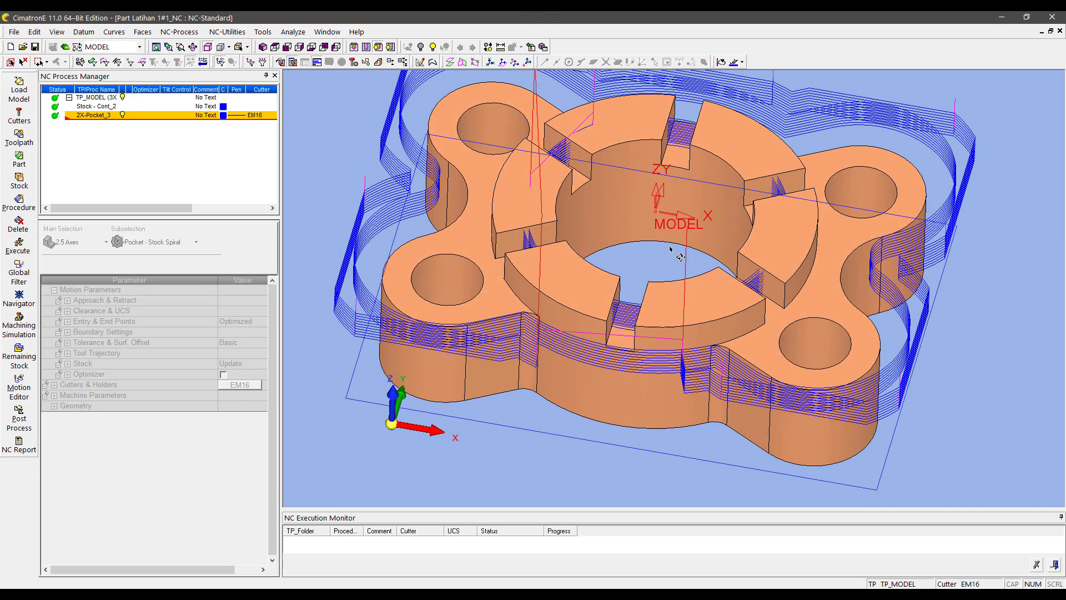
{"action": "double_click", "coordinate": [103, 118]}
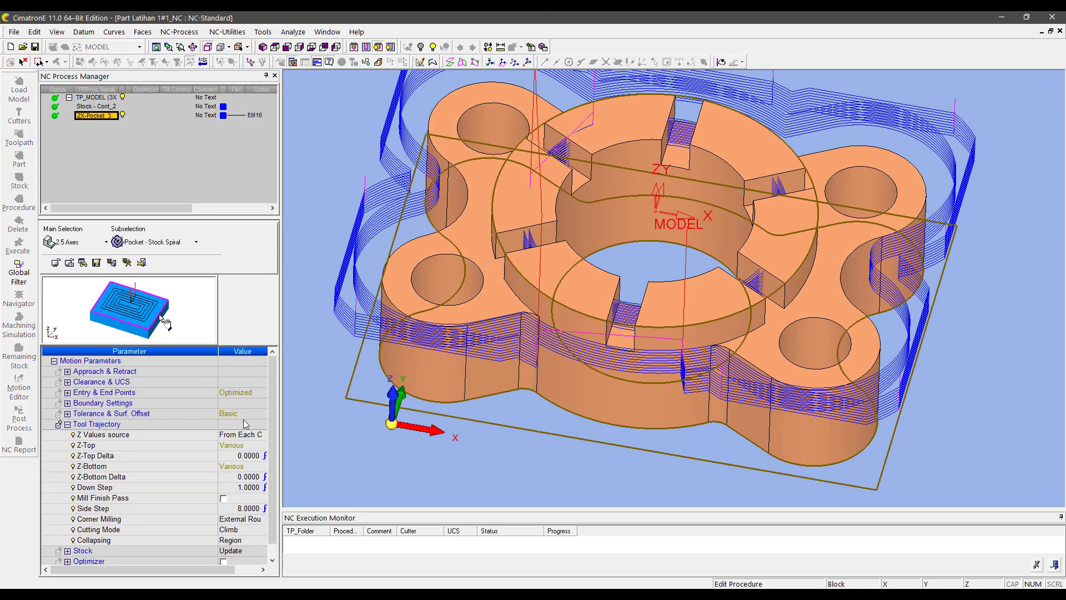
{"action": "scroll", "coordinate": [272, 444], "scroll_direction": "down", "scroll_amount": 2}
{"action": "left_click", "coordinate": [250, 541]}
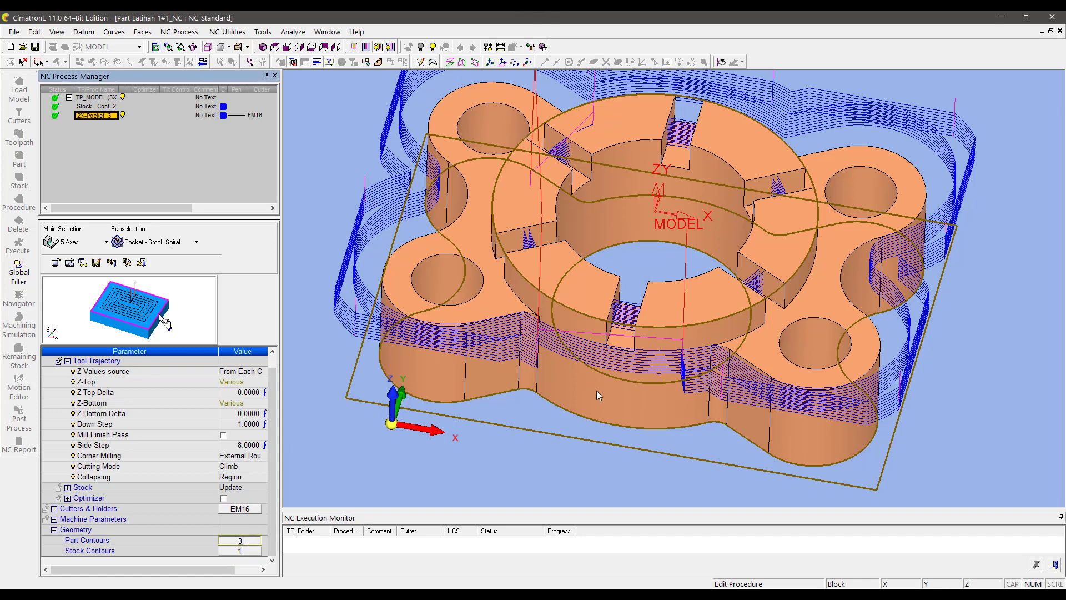
{"action": "left_click", "coordinate": [414, 348]}
{"action": "left_click", "coordinate": [286, 465]}
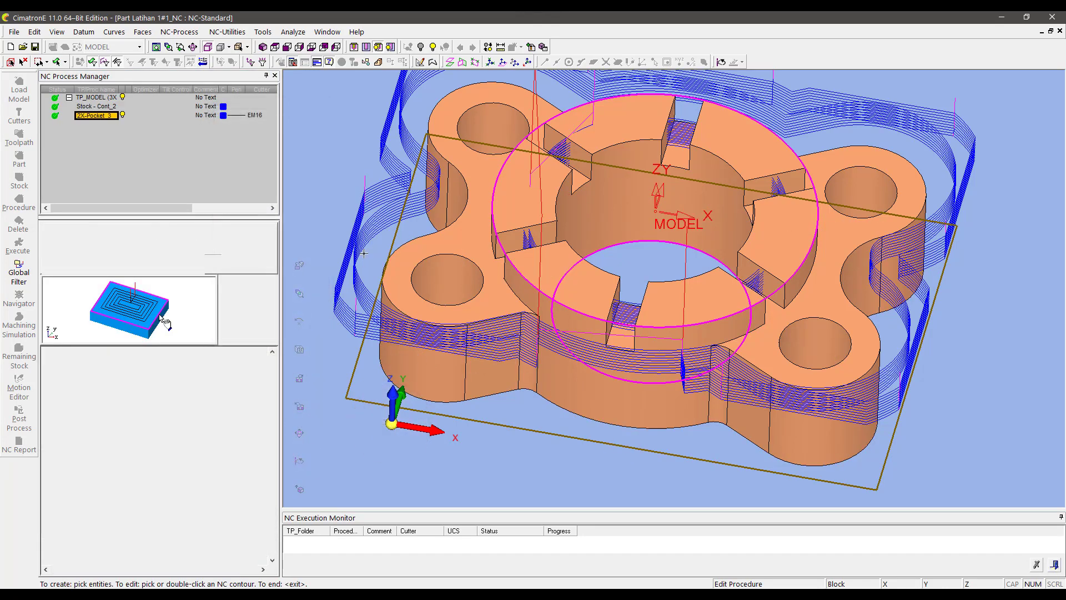
{"action": "right_click", "coordinate": [353, 201]}
{"action": "left_click", "coordinate": [368, 225]}
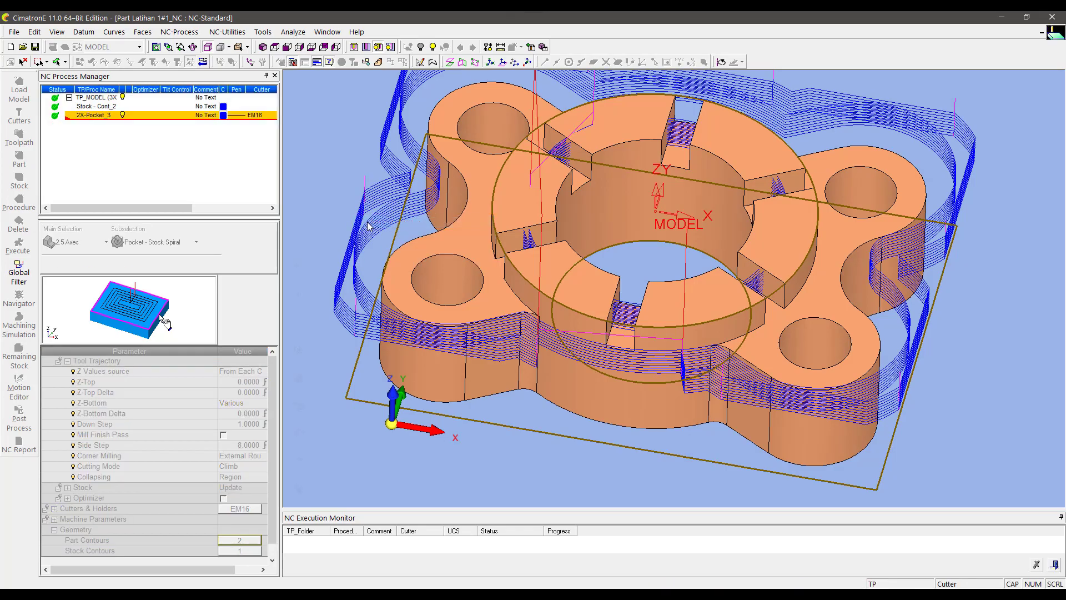
Step: Return to the isometric view and create a new pocket procedure
{"action": "scroll", "coordinate": [577, 284], "scroll_direction": "up", "scroll_amount": 3}
{"action": "key", "text": "Home"}
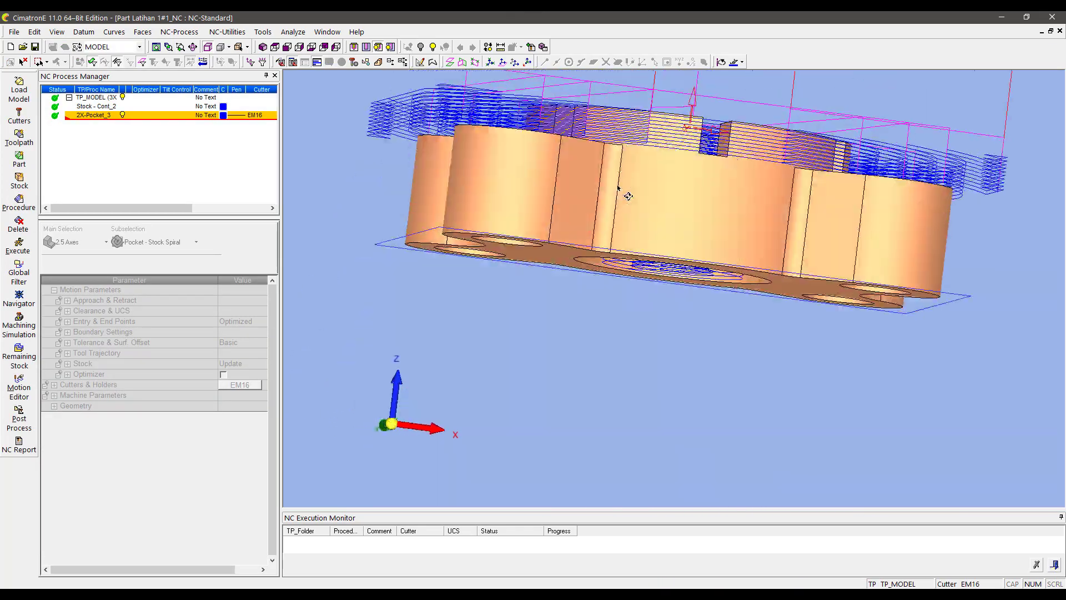
{"action": "left_click", "coordinate": [26, 210]}
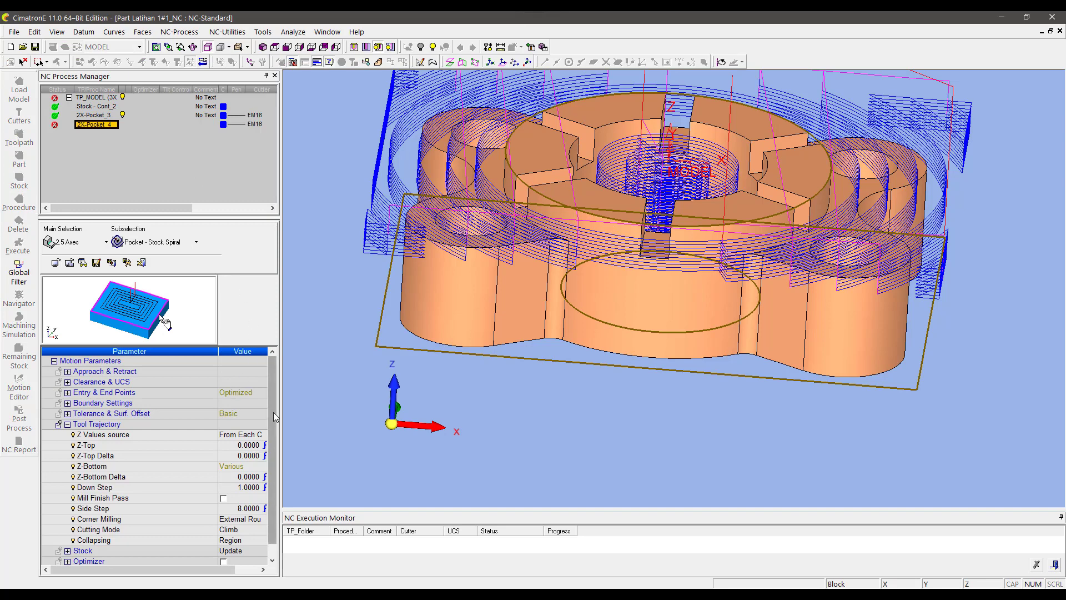
Step: Replace the inherited part contour with the flange's bottom outer edge chain
{"action": "scroll", "coordinate": [273, 411], "scroll_direction": "down", "scroll_amount": 2}
{"action": "left_click", "coordinate": [240, 540]}
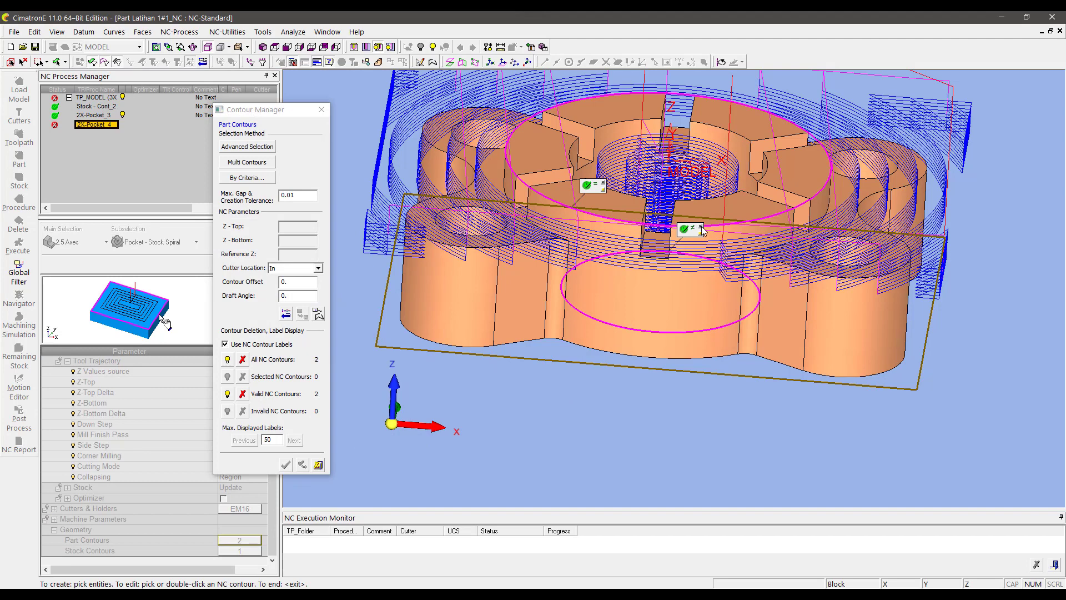
{"action": "left_click", "coordinate": [605, 186]}
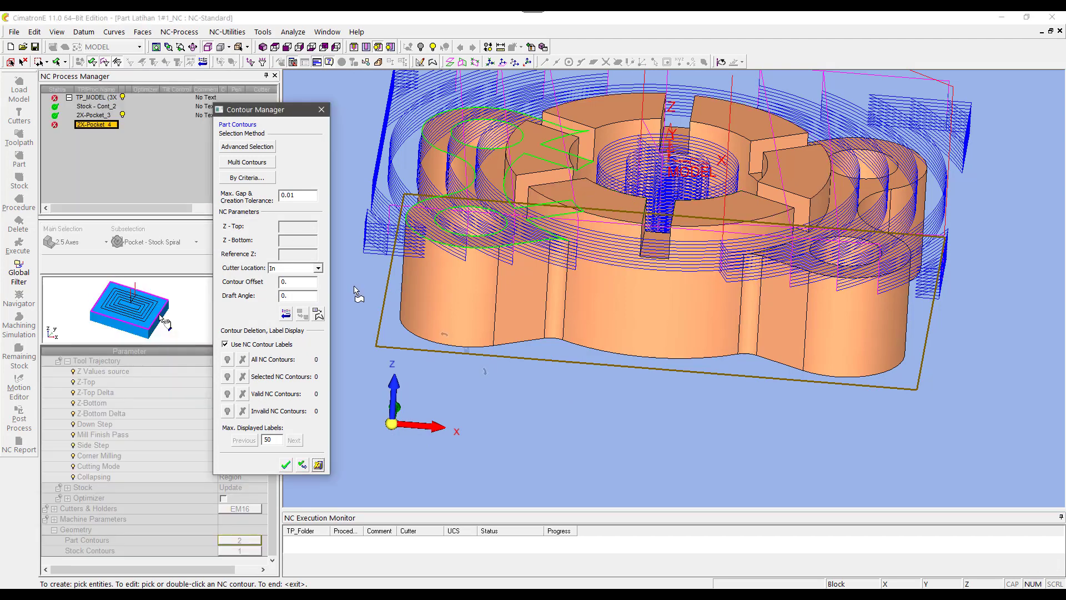
{"action": "left_click", "coordinate": [640, 362]}
{"action": "middle_click", "coordinate": [636, 375]}
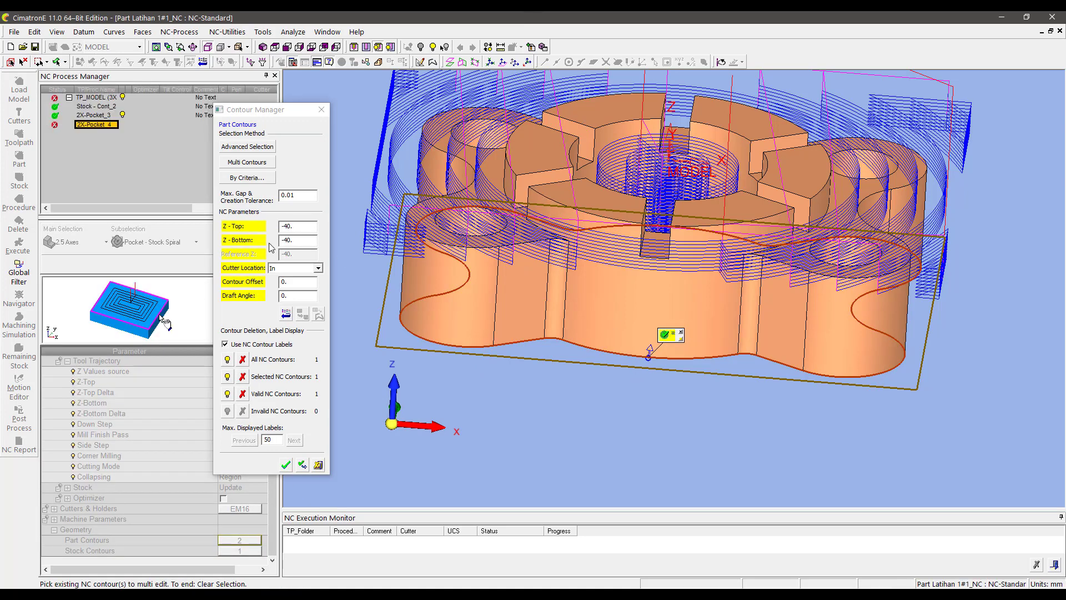
Step: Set that contour's Z-Top to -10, accept it, and save 2X-Pocket_4
{"action": "double_click", "coordinate": [300, 228]}
{"action": "type", "text": "-10"}
{"action": "key", "text": "Return"}
{"action": "left_click", "coordinate": [285, 464]}
{"action": "right_click", "coordinate": [626, 295]}
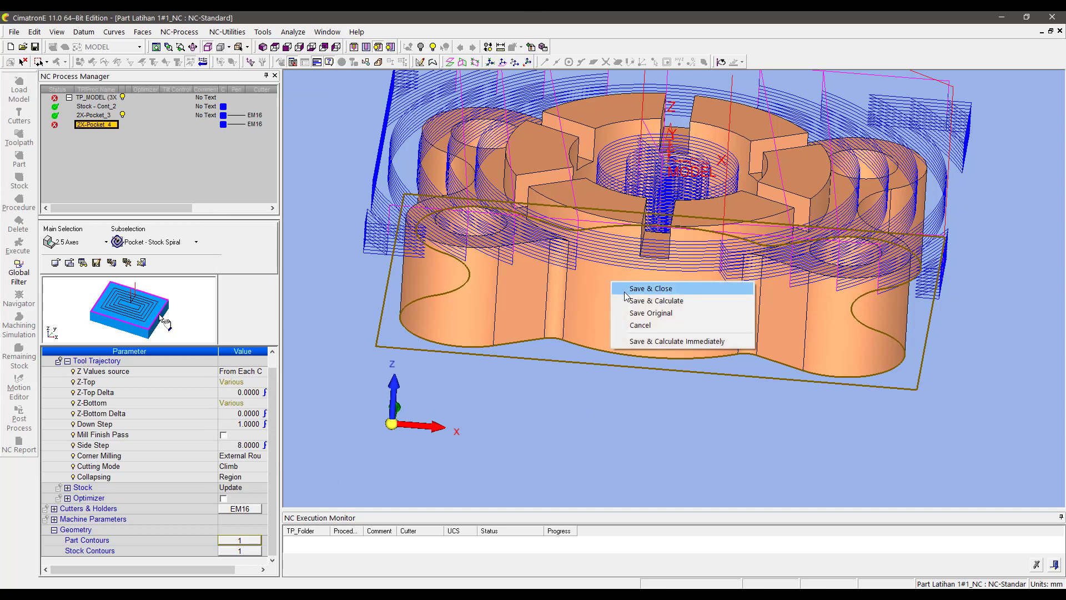
{"action": "left_click", "coordinate": [625, 292]}
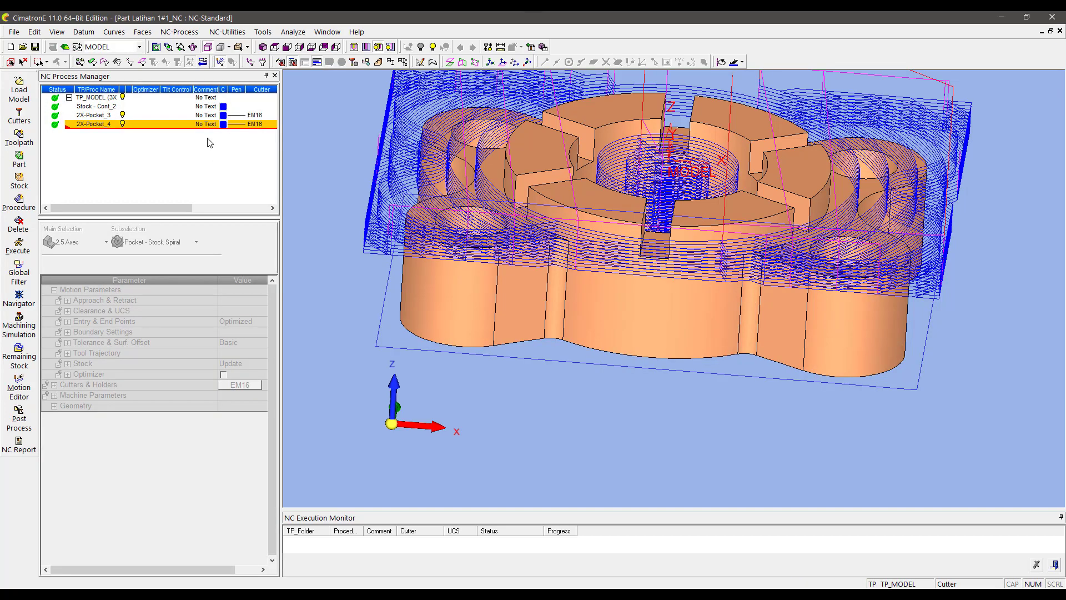
Step: Give 2X-Pocket_4's stock contour Z-Top -10 and Z-Bottom -40, then save and calculate it
{"action": "left_click", "coordinate": [122, 115]}
{"action": "double_click", "coordinate": [97, 124]}
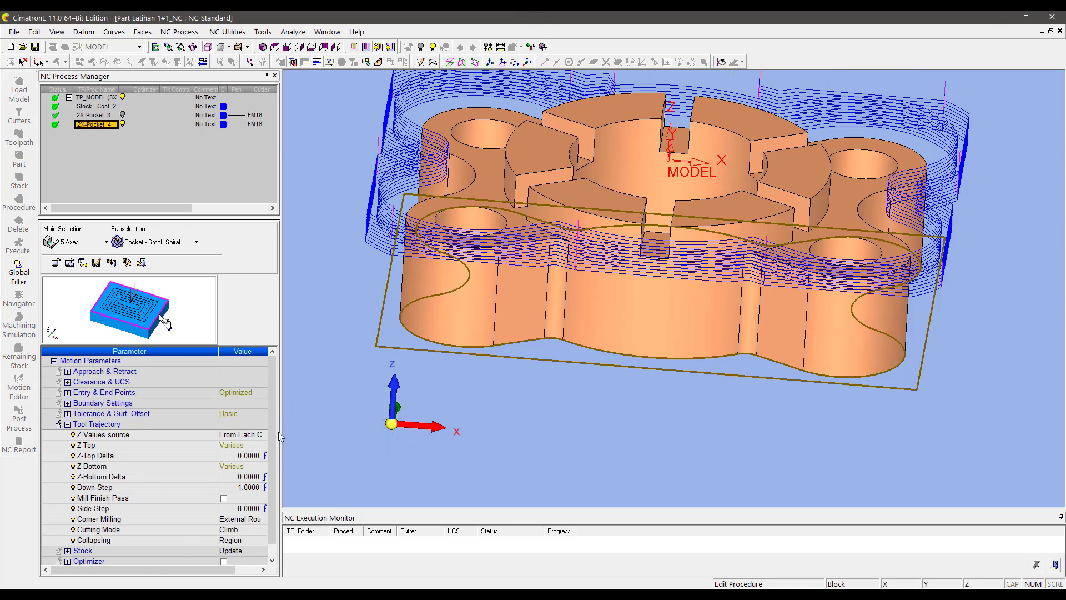
{"action": "scroll", "coordinate": [269, 511], "scroll_direction": "down", "scroll_amount": 2}
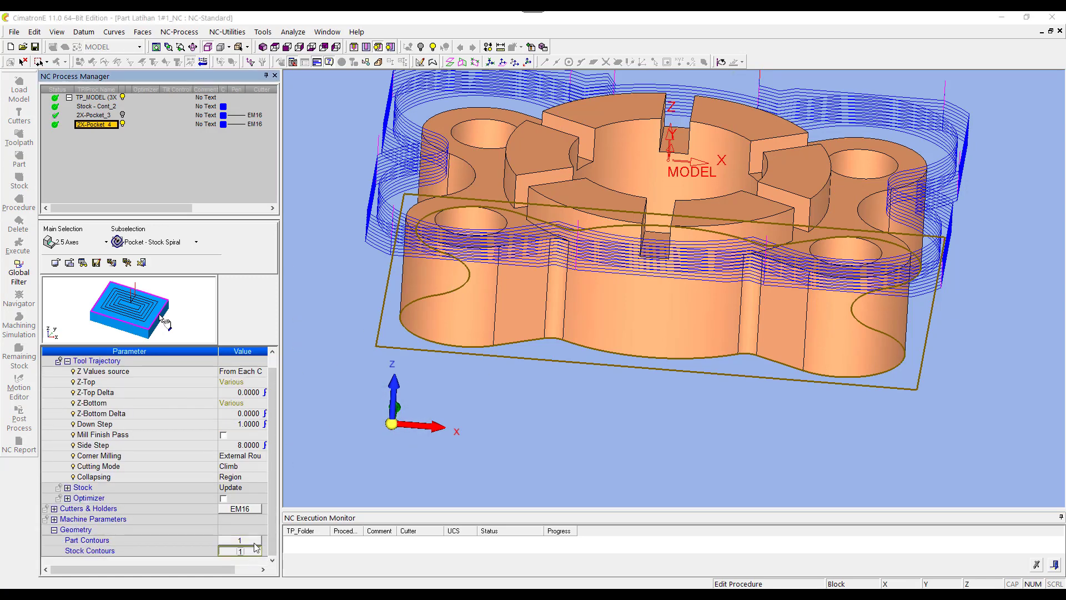
{"action": "left_click", "coordinate": [240, 550]}
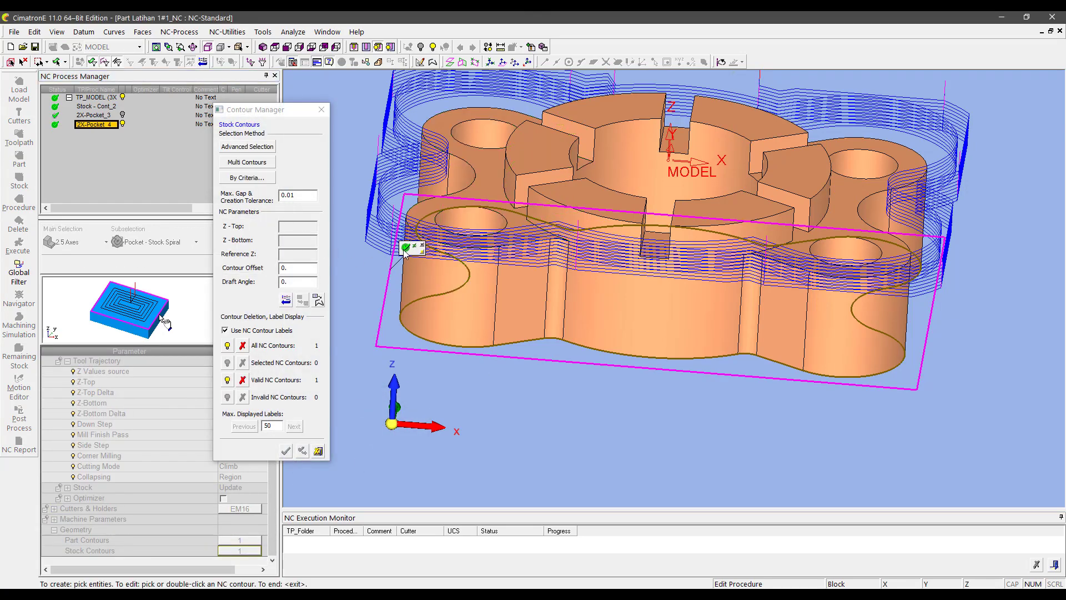
{"action": "left_click", "coordinate": [404, 250]}
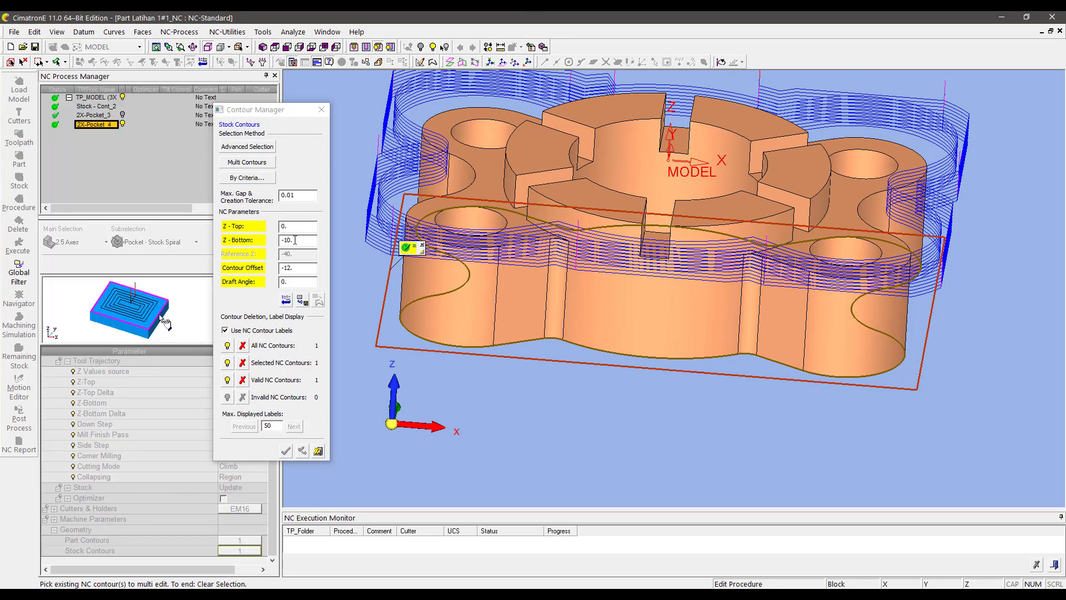
{"action": "left_click", "coordinate": [283, 228]}
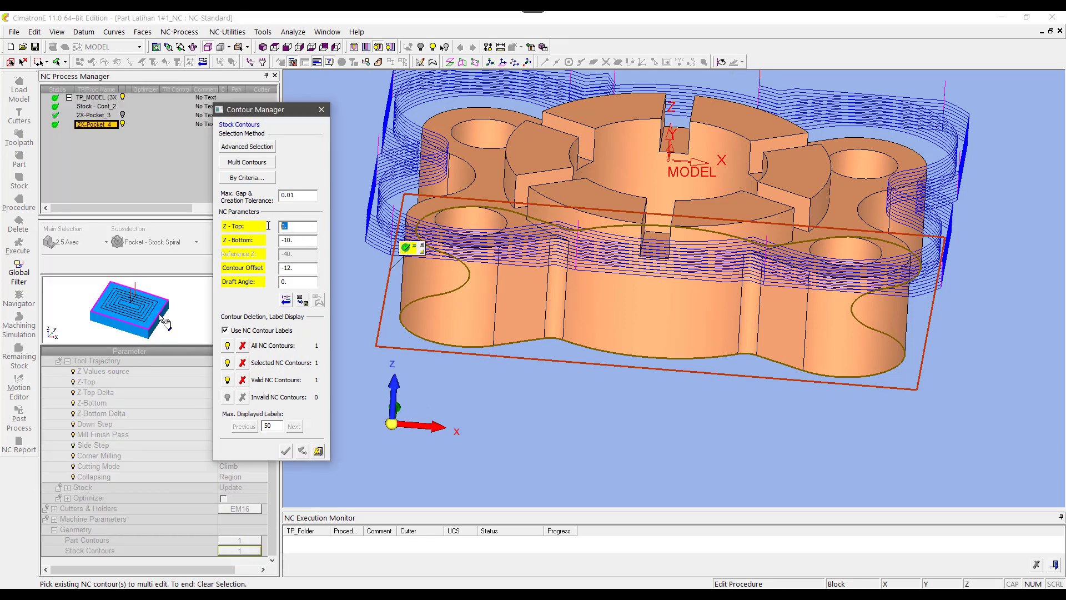
{"action": "left_click", "coordinate": [473, 187]}
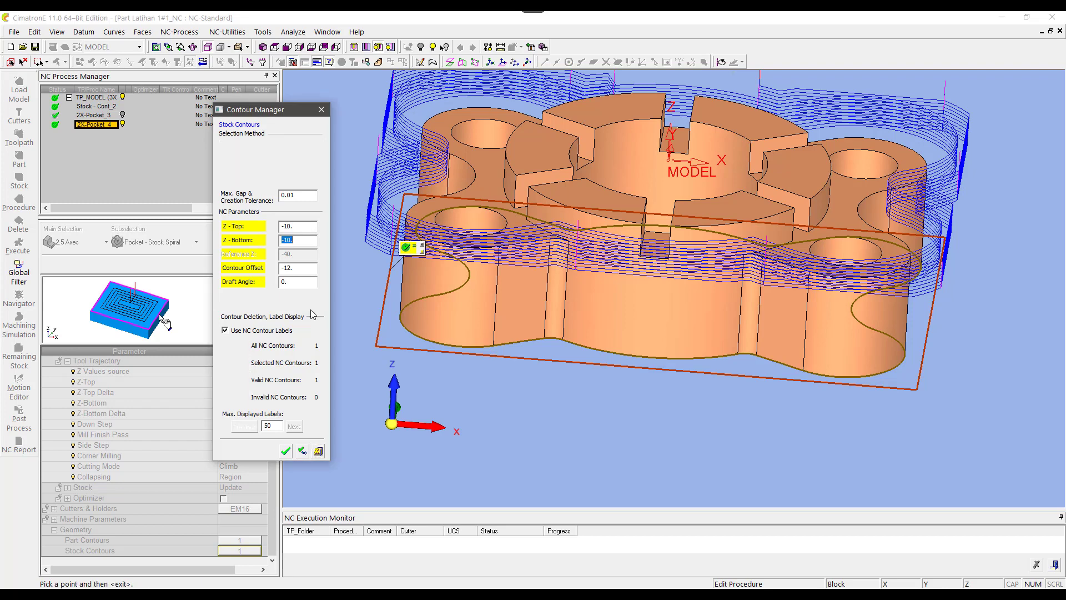
{"action": "left_click", "coordinate": [545, 339]}
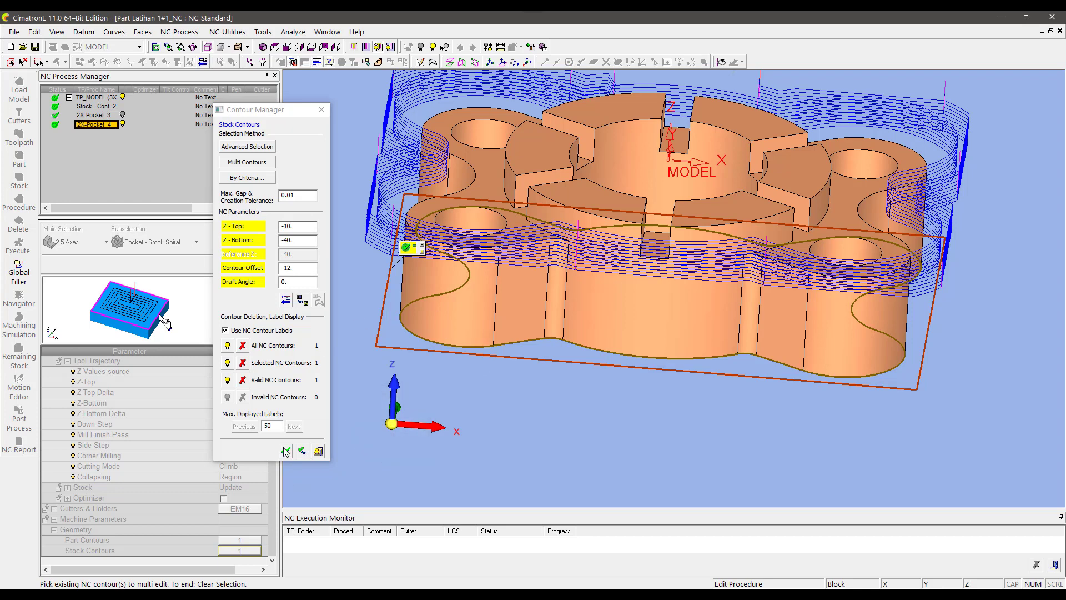
{"action": "left_click", "coordinate": [285, 451]}
{"action": "right_click", "coordinate": [633, 439]}
{"action": "left_click", "coordinate": [658, 455]}
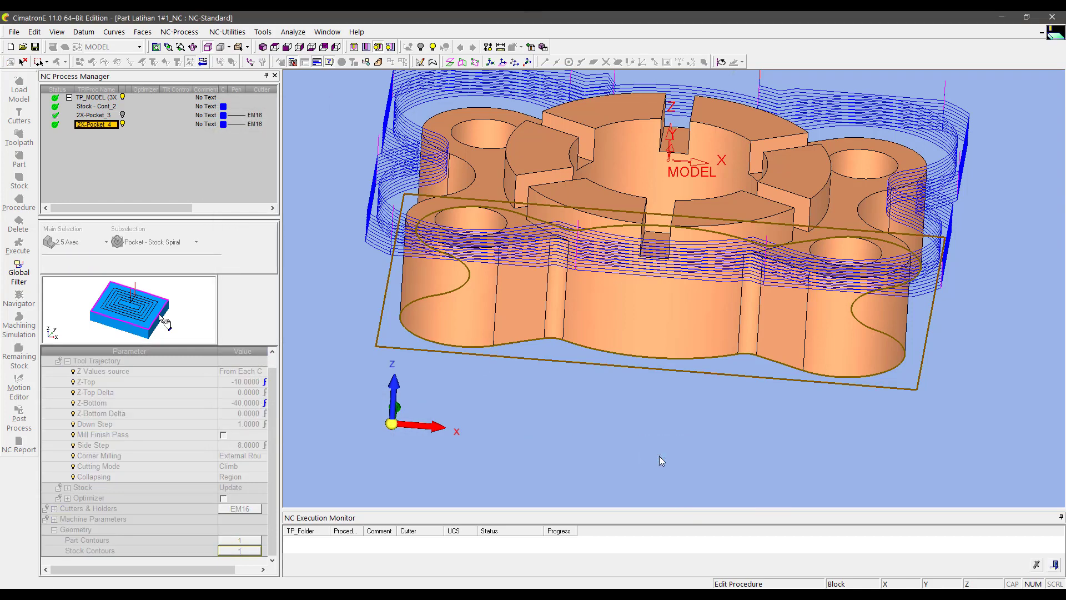
{"action": "left_click", "coordinate": [263, 47]}
Step: Set 2X-Pocket_3's Contour Offset (Rough) to 0.3, then save and calculate it
{"action": "left_click_drag", "start_coordinate": [449, 172], "coordinate": [441, 214], "text": "ctrl"}
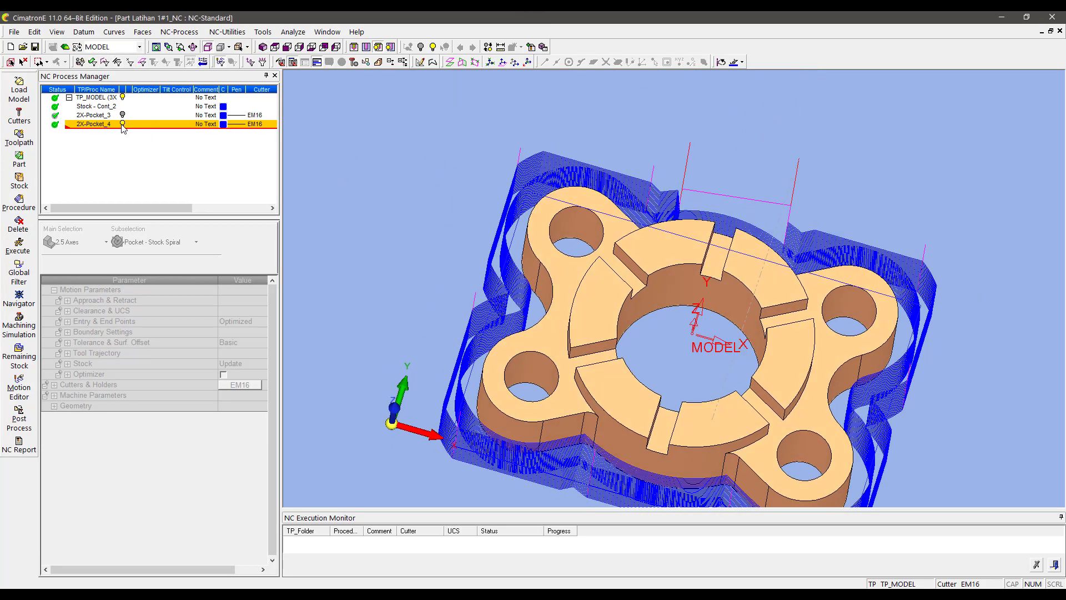
{"action": "double_click", "coordinate": [93, 115]}
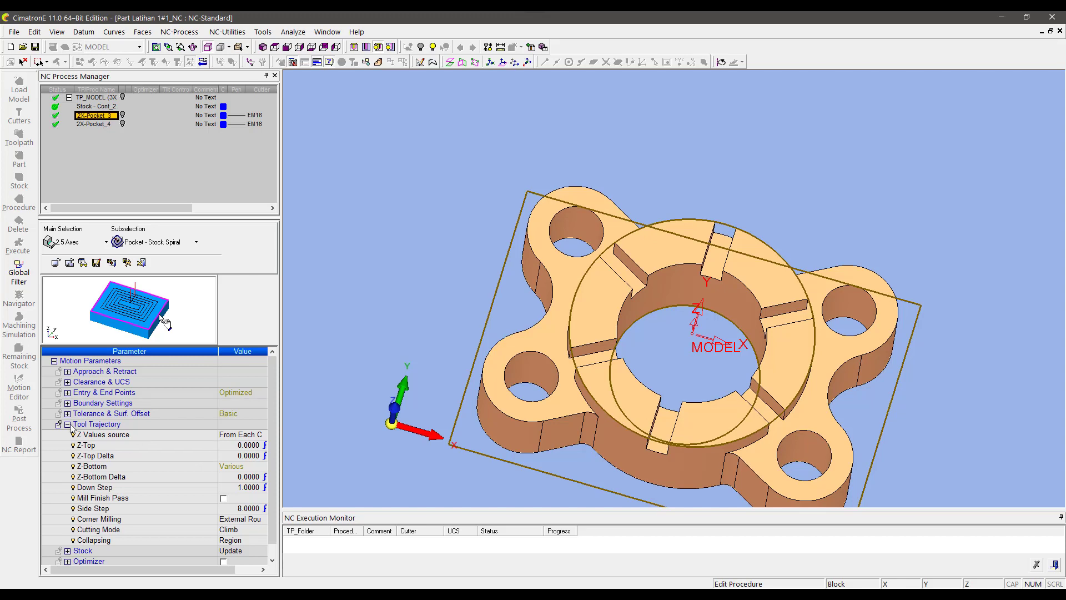
{"action": "left_click", "coordinate": [67, 424]}
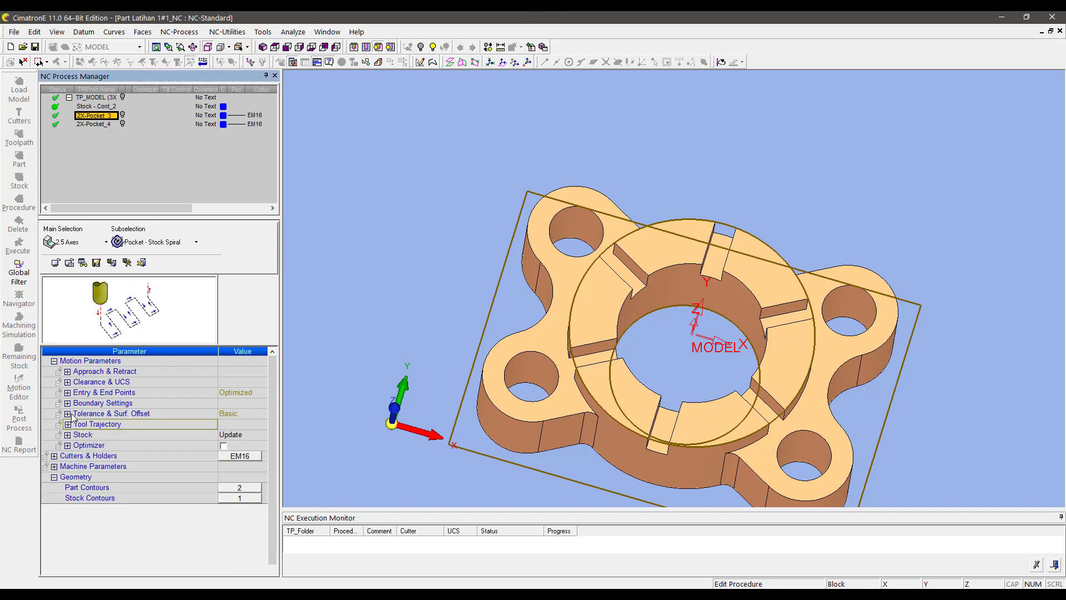
{"action": "left_click", "coordinate": [67, 414]}
{"action": "left_click", "coordinate": [215, 427]}
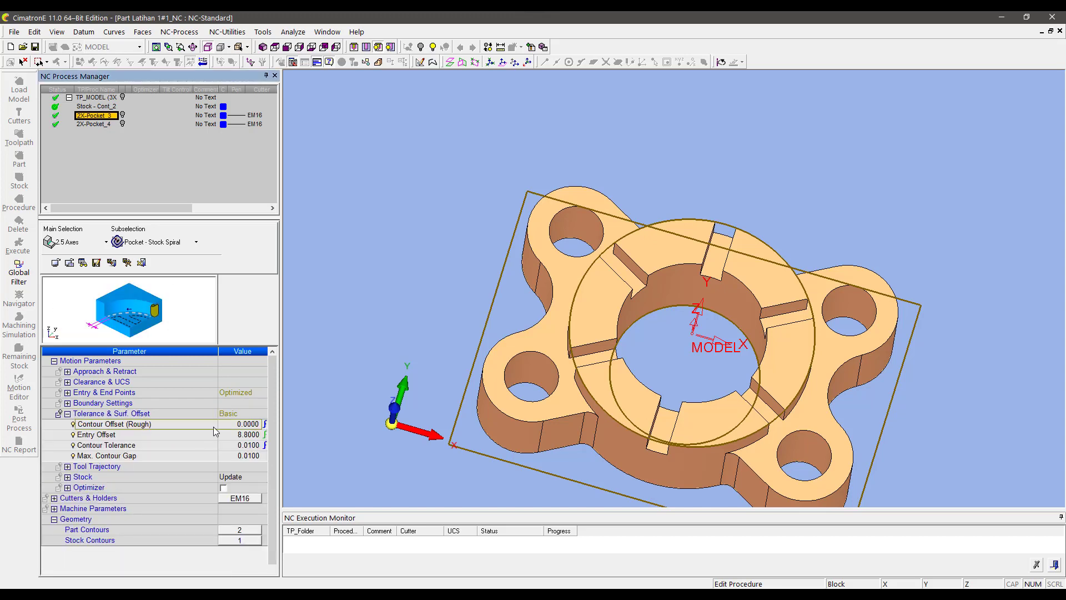
{"action": "left_click", "coordinate": [225, 425]}
{"action": "type", "text": "0.3"}
{"action": "key", "text": "Return"}
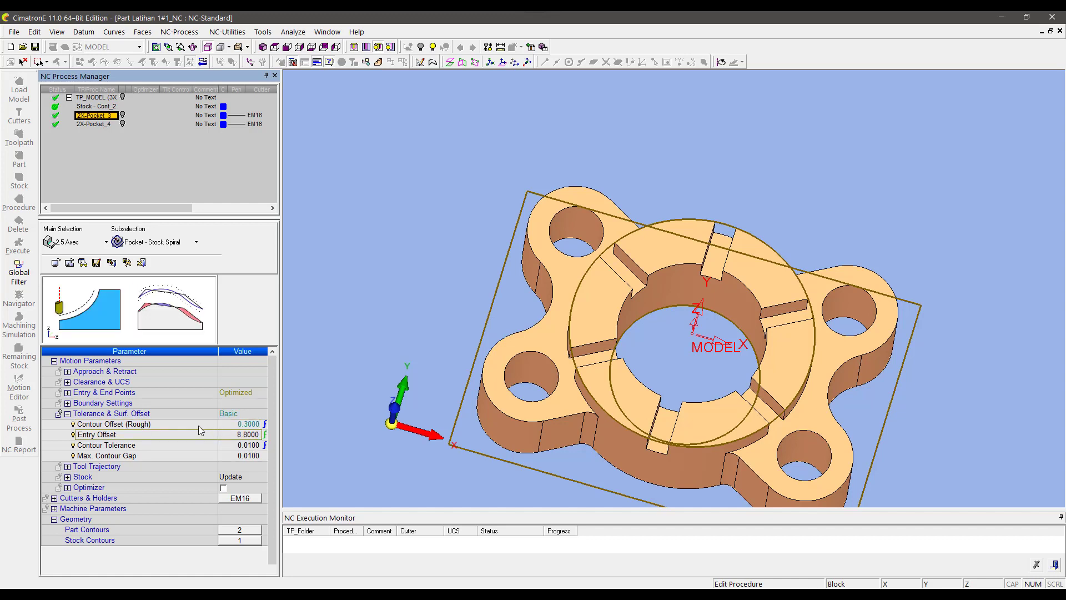
{"action": "right_click", "coordinate": [441, 229]}
{"action": "left_click", "coordinate": [465, 248]}
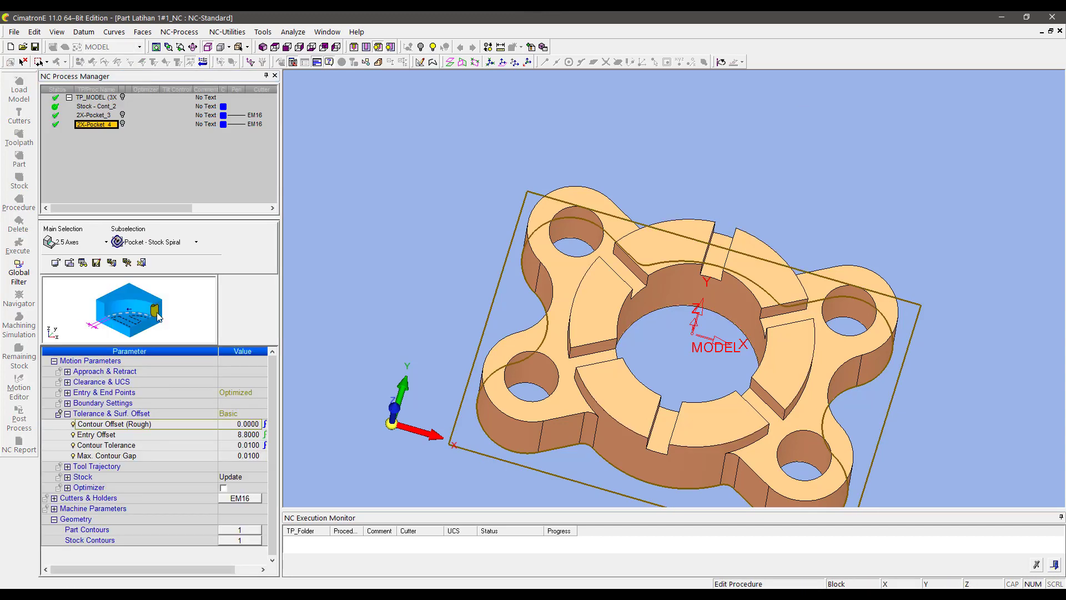
Step: Set 2X-Pocket_4's Contour Offset (Rough) to 0.3 and save the procedure
{"action": "left_click", "coordinate": [227, 424]}
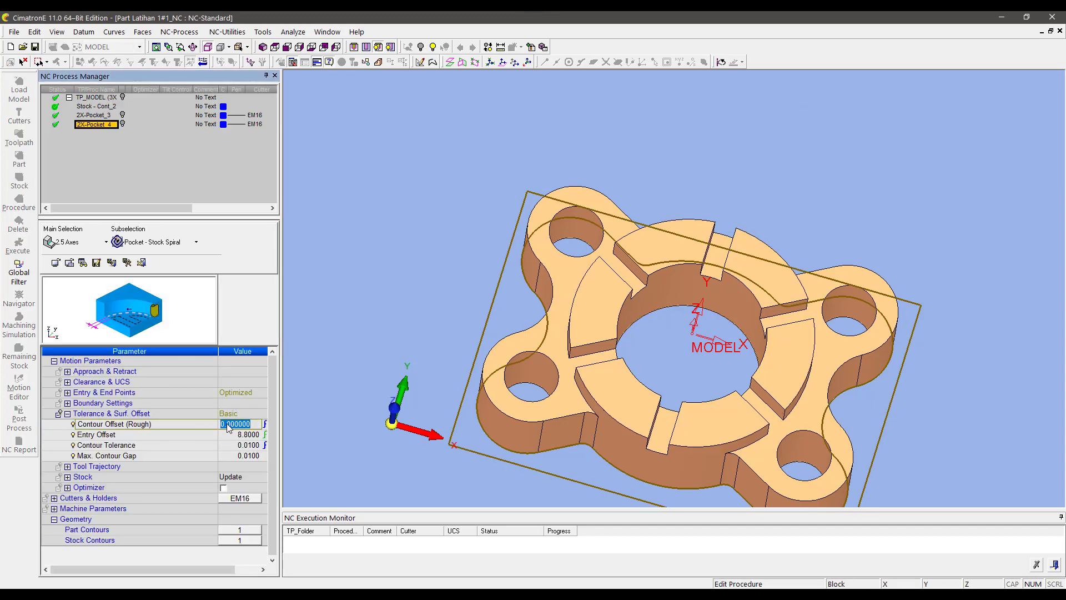
{"action": "type", "text": "0.3"}
{"action": "key", "text": "Return"}
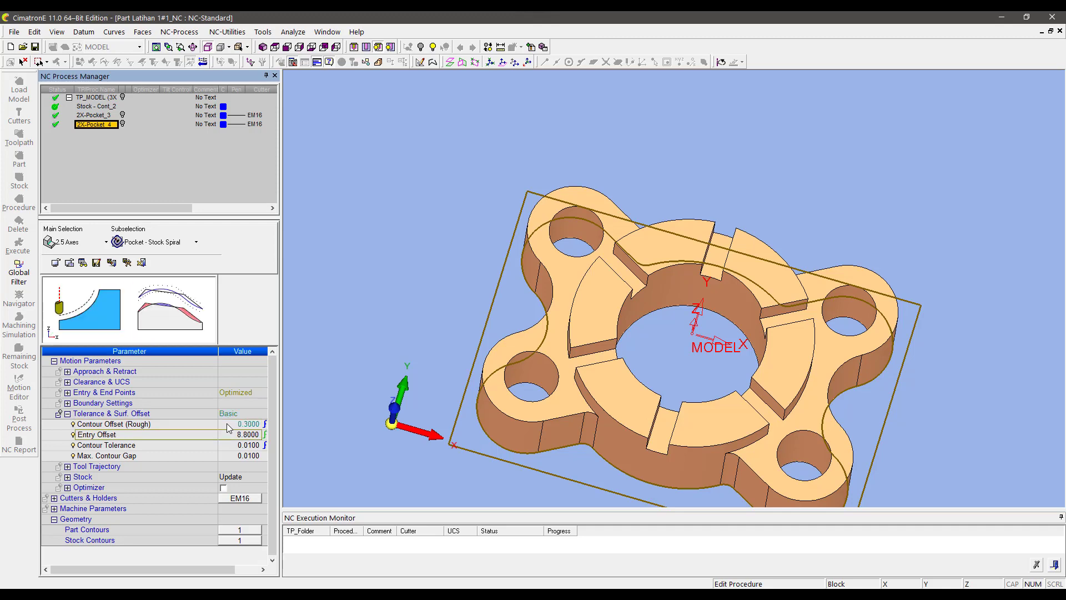
{"action": "right_click", "coordinate": [469, 255]}
{"action": "left_click", "coordinate": [491, 274]}
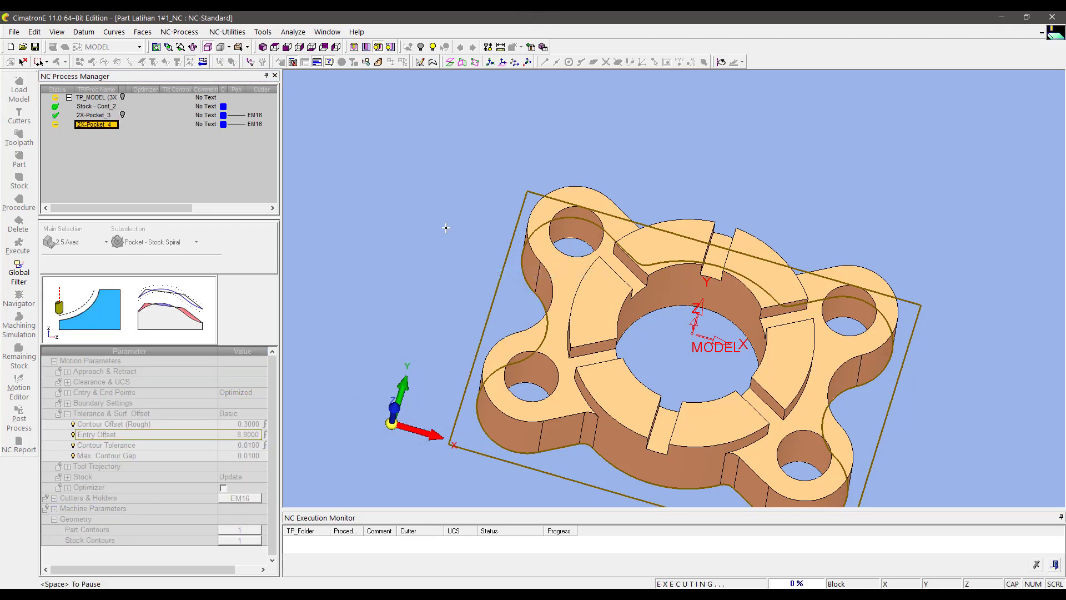
Step: Inspect 2X-Pocket_3's spiral toolpath in the navigator from several angles, then return to procedures
{"action": "left_click", "coordinate": [130, 115]}
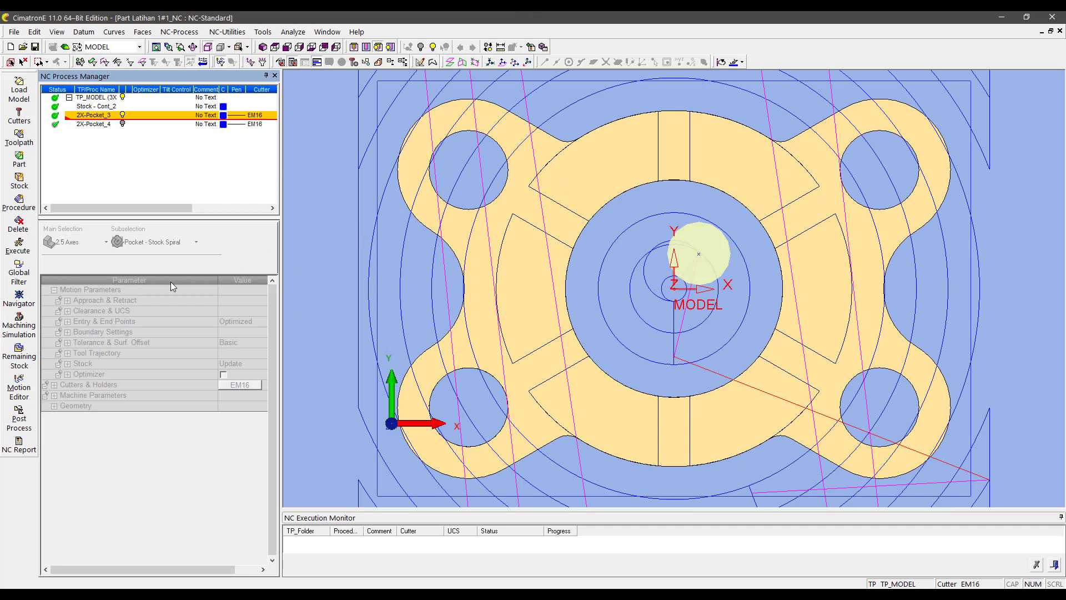
{"action": "left_click", "coordinate": [19, 298]}
{"action": "left_click", "coordinate": [600, 269]}
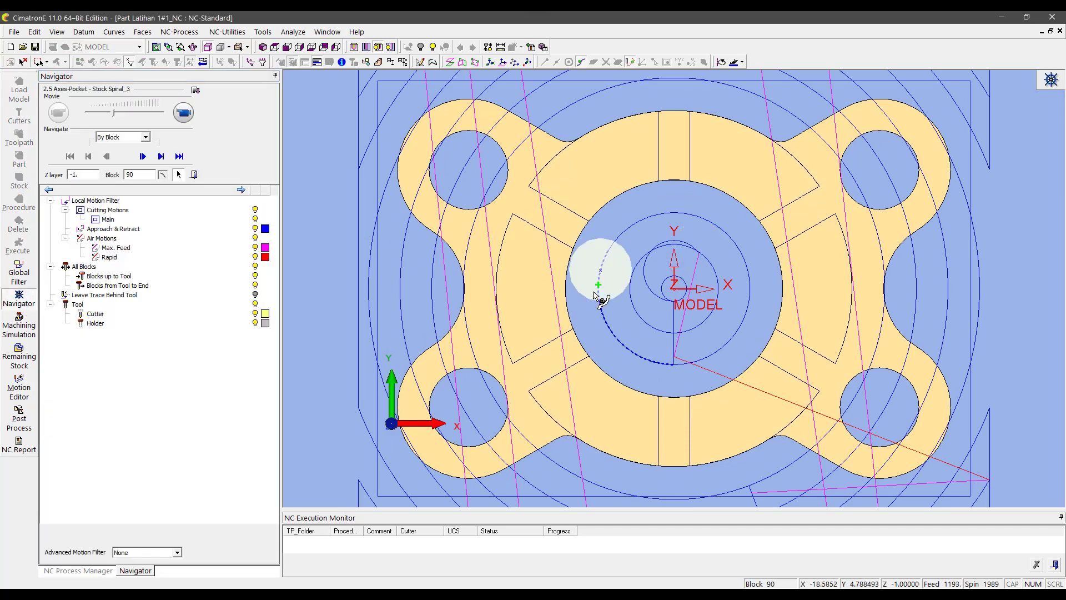
{"action": "scroll", "coordinate": [571, 255], "scroll_direction": "up", "scroll_amount": 2}
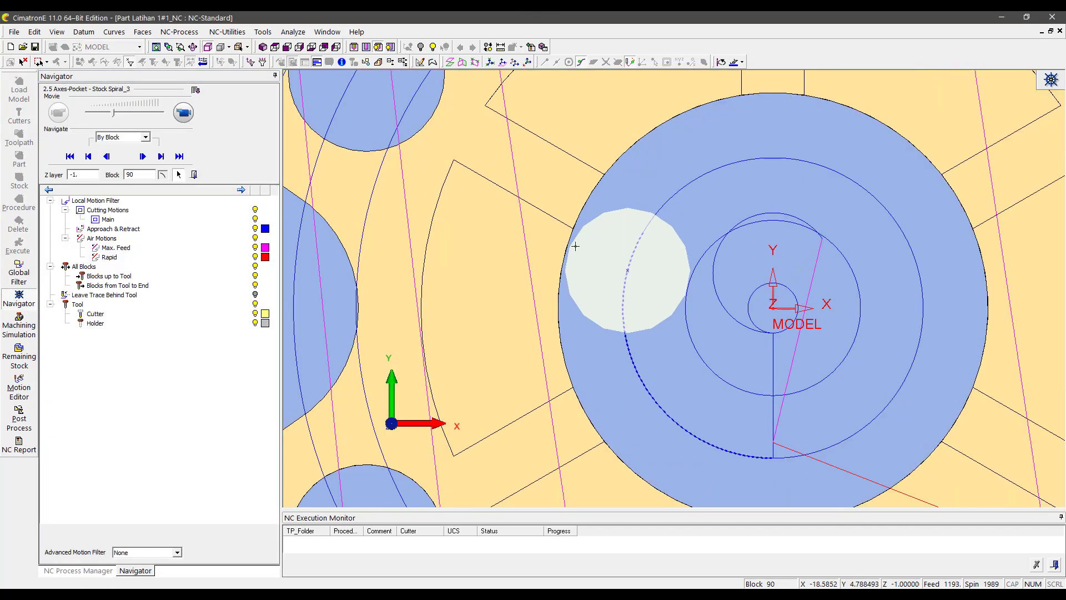
{"action": "scroll", "coordinate": [575, 246], "scroll_direction": "up", "scroll_amount": 1}
{"action": "scroll", "coordinate": [567, 245], "scroll_direction": "up", "scroll_amount": 2}
{"action": "scroll", "coordinate": [594, 249], "scroll_direction": "down", "scroll_amount": 4}
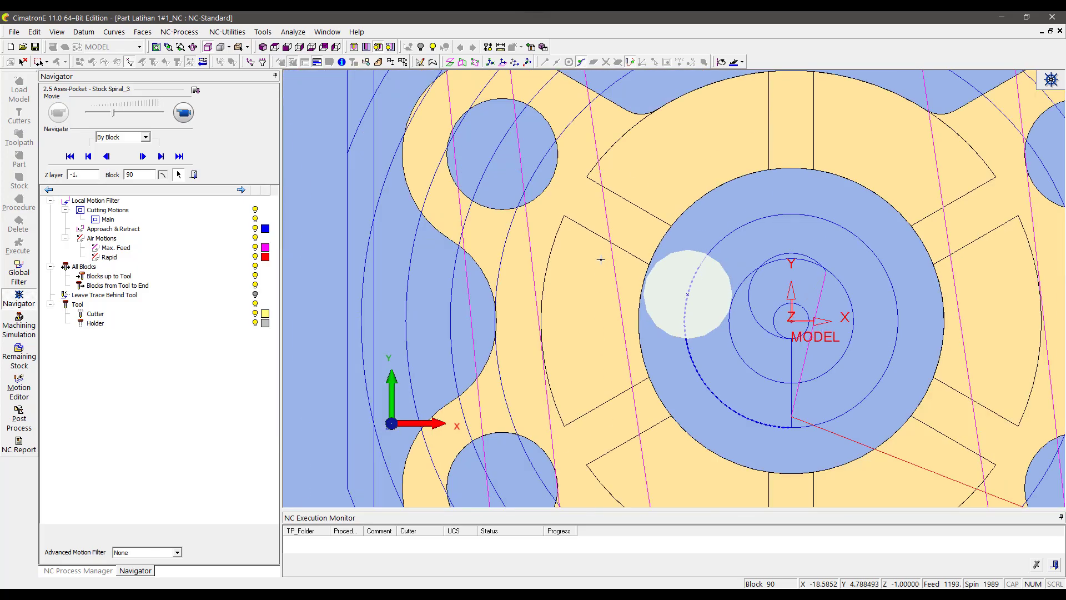
{"action": "mouse_move", "coordinate": [594, 249]}
{"action": "middle_mouse_down"}
{"action": "mouse_move", "coordinate": [633, 238]}
{"action": "mouse_move", "coordinate": [633, 183]}
{"action": "middle_mouse_up"}
{"action": "scroll", "coordinate": [633, 237], "scroll_direction": "down", "scroll_amount": 3}
{"action": "left_click", "coordinate": [192, 174]}
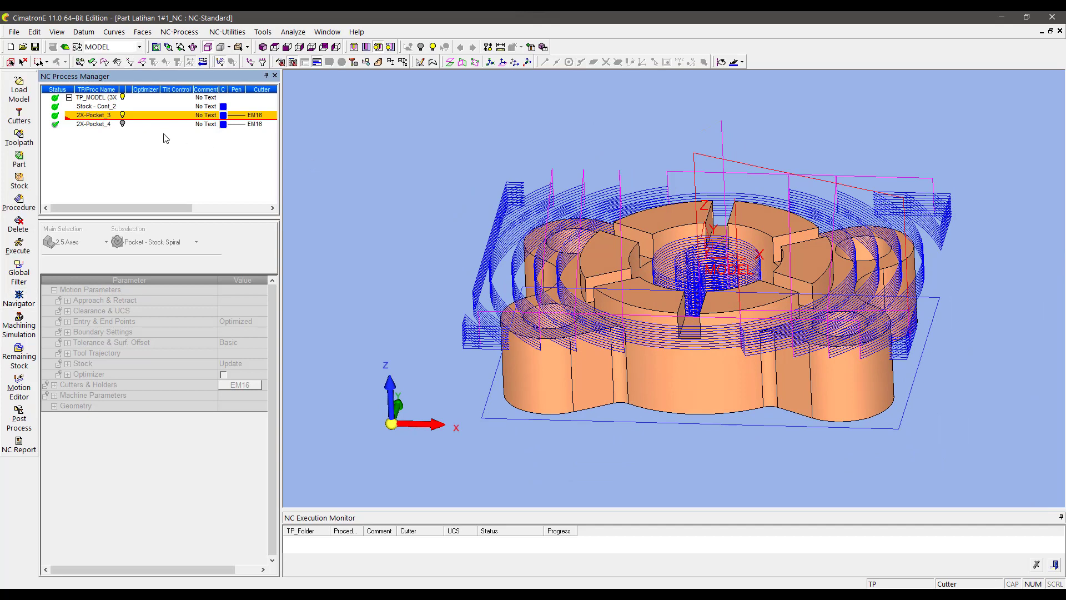
Step: Add a new procedure after 2X-Pocket_4 and save and close it
{"action": "left_click", "coordinate": [118, 124]}
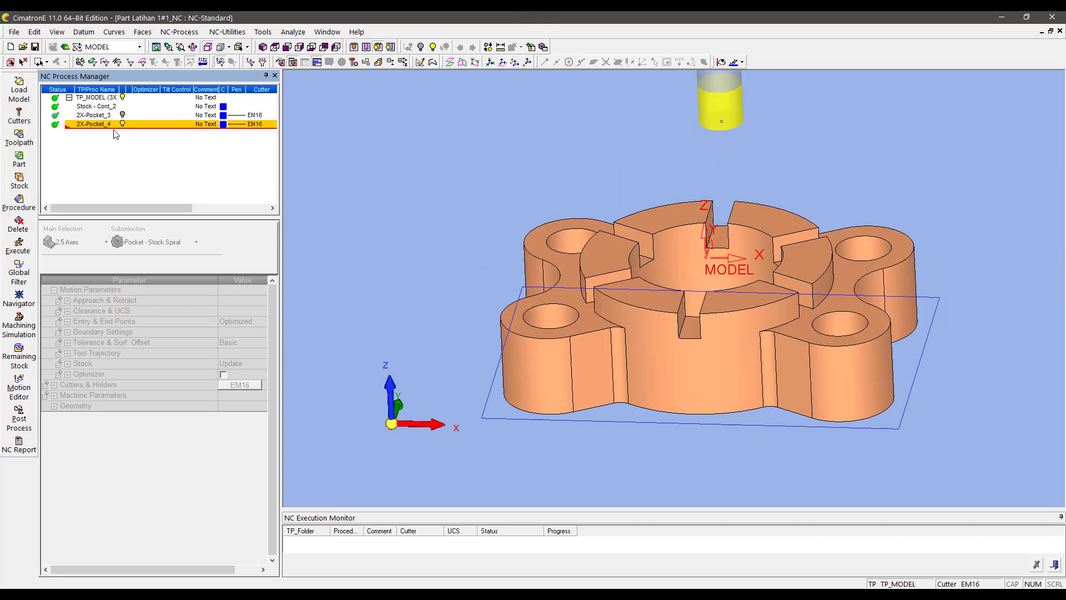
{"action": "left_click", "coordinate": [19, 201]}
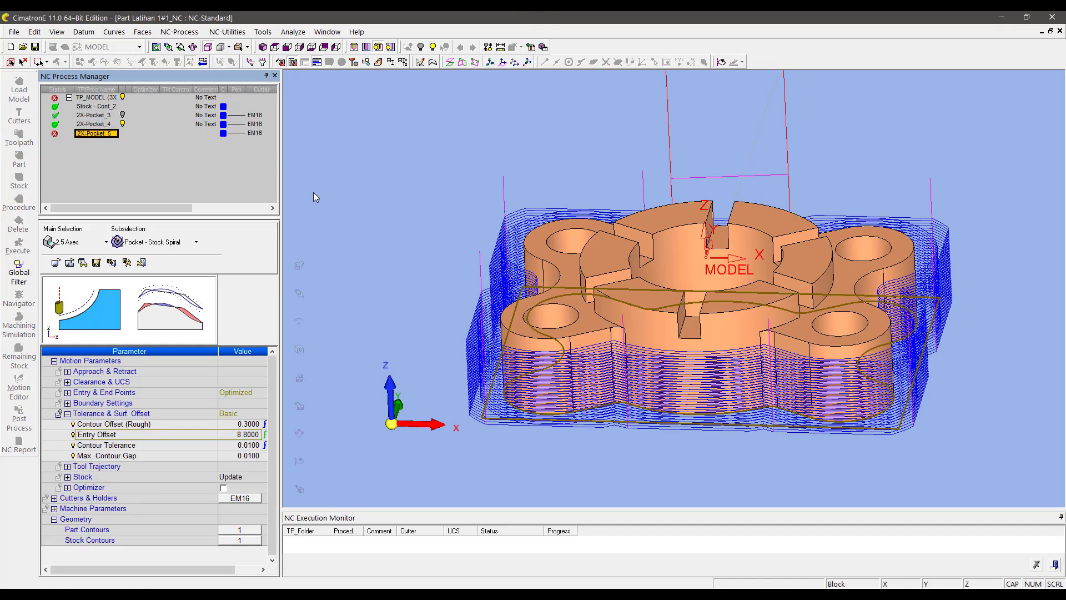
{"action": "right_click", "coordinate": [354, 185]}
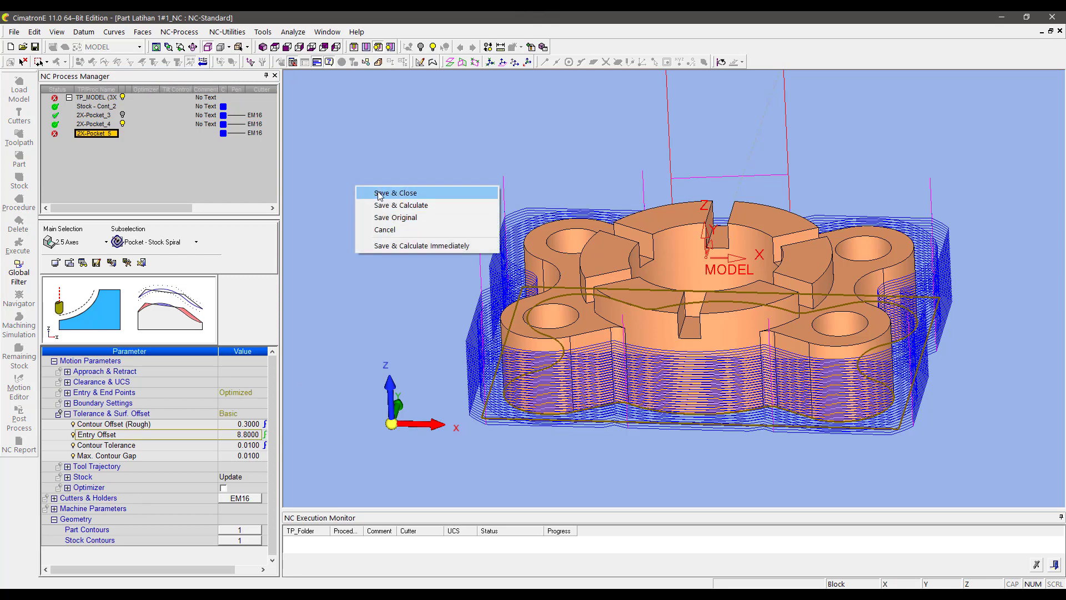
{"action": "left_click", "coordinate": [366, 192]}
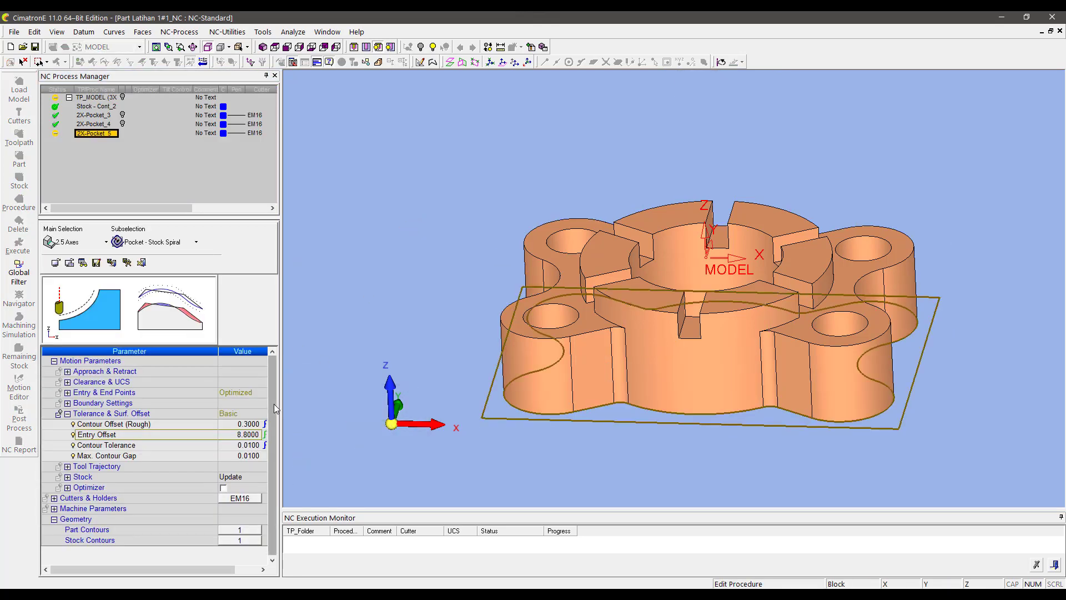
Step: Review the new procedure's stock contour without changes and list the 2.5-axis strategies
{"action": "left_click", "coordinate": [237, 542]}
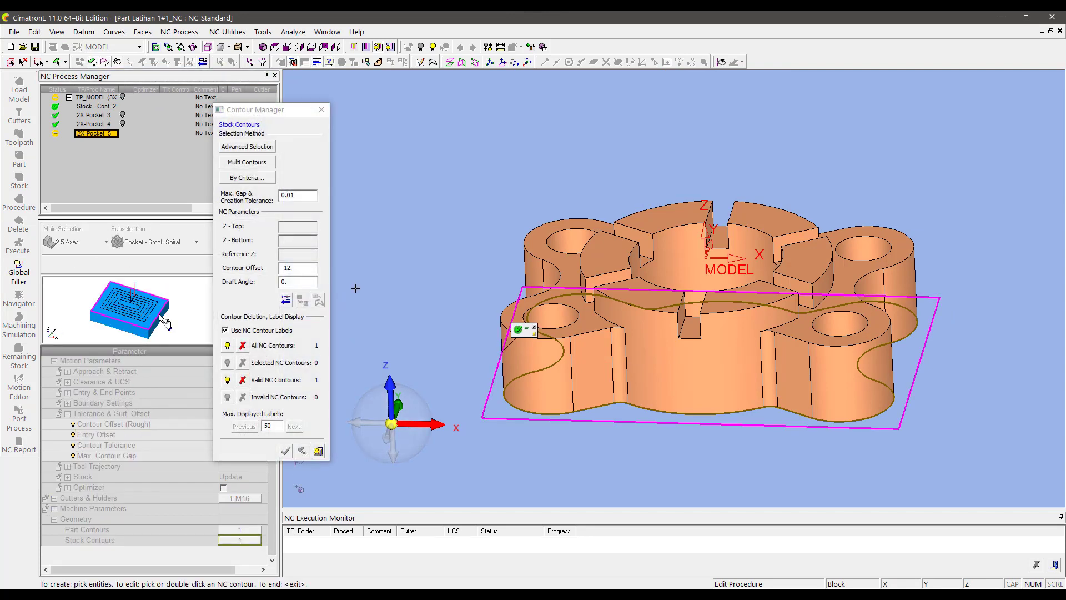
{"action": "left_click", "coordinate": [318, 450]}
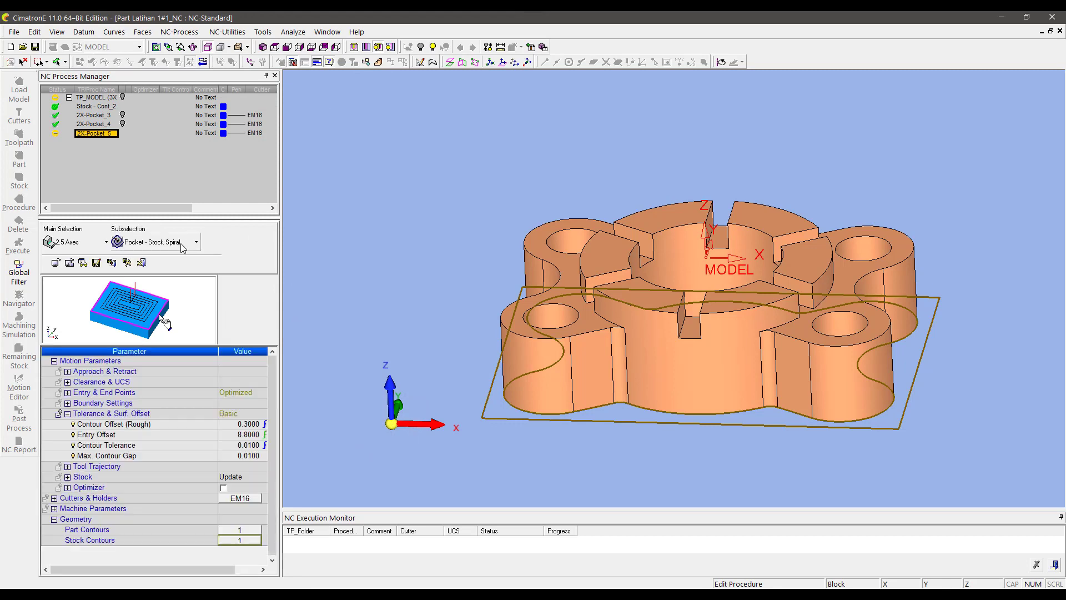
{"action": "left_click", "coordinate": [186, 244]}
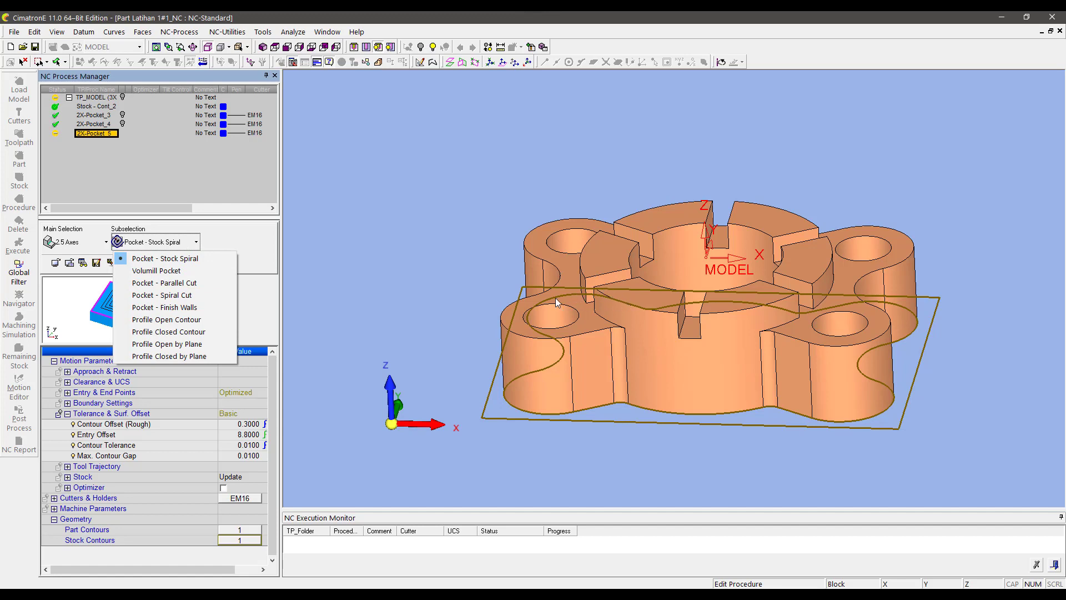
Step: Make the procedure a Profile Closed Contour using cutter EM10, with feeds and speeds from the cutter
{"action": "left_click", "coordinate": [190, 333]}
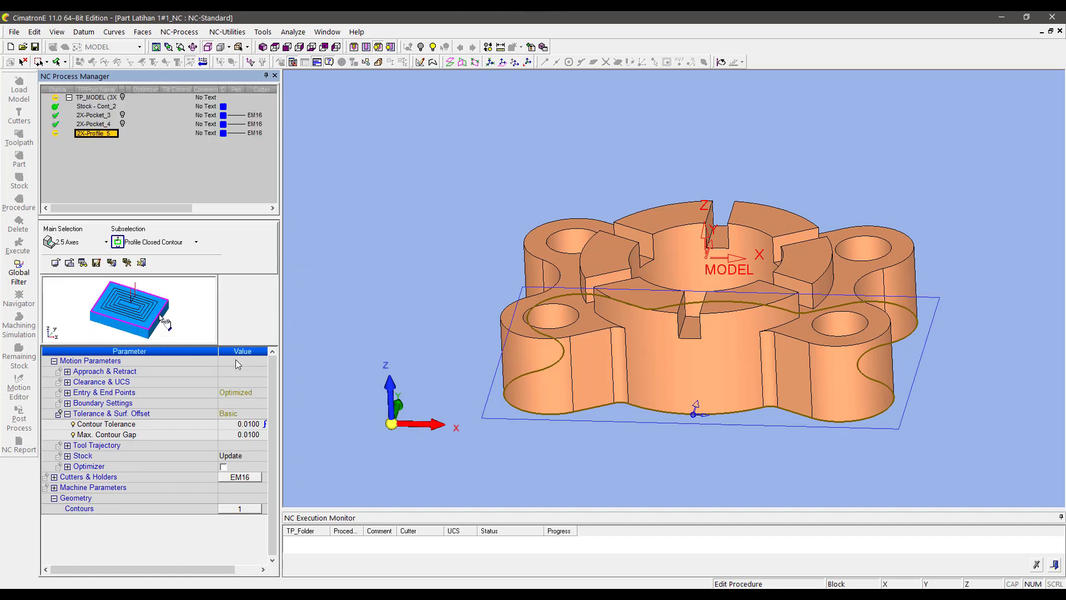
{"action": "left_click", "coordinate": [251, 481]}
{"action": "left_click", "coordinate": [432, 166]}
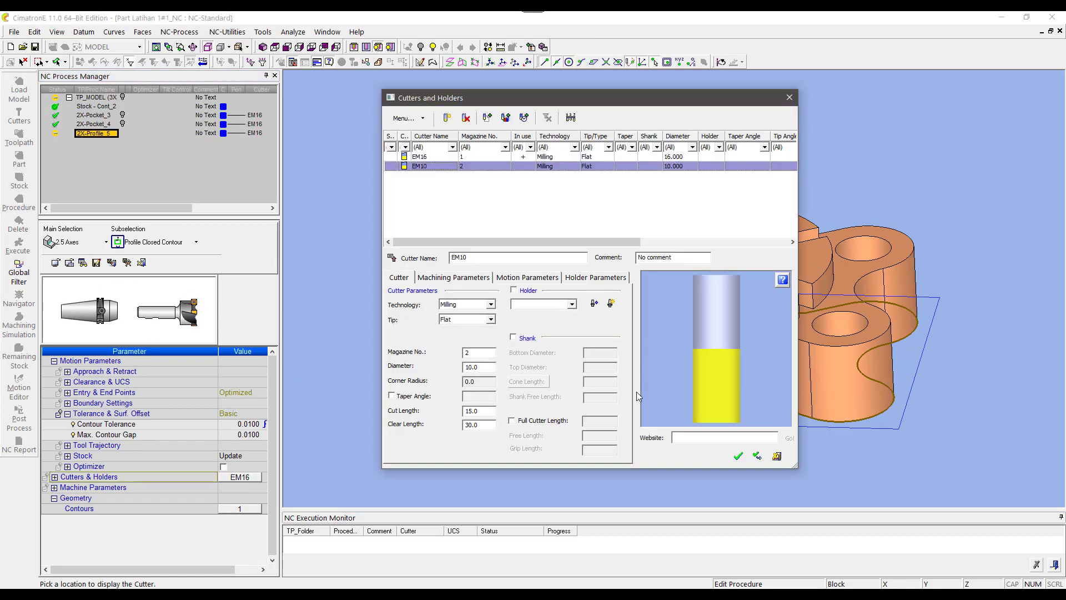
{"action": "left_click", "coordinate": [737, 456]}
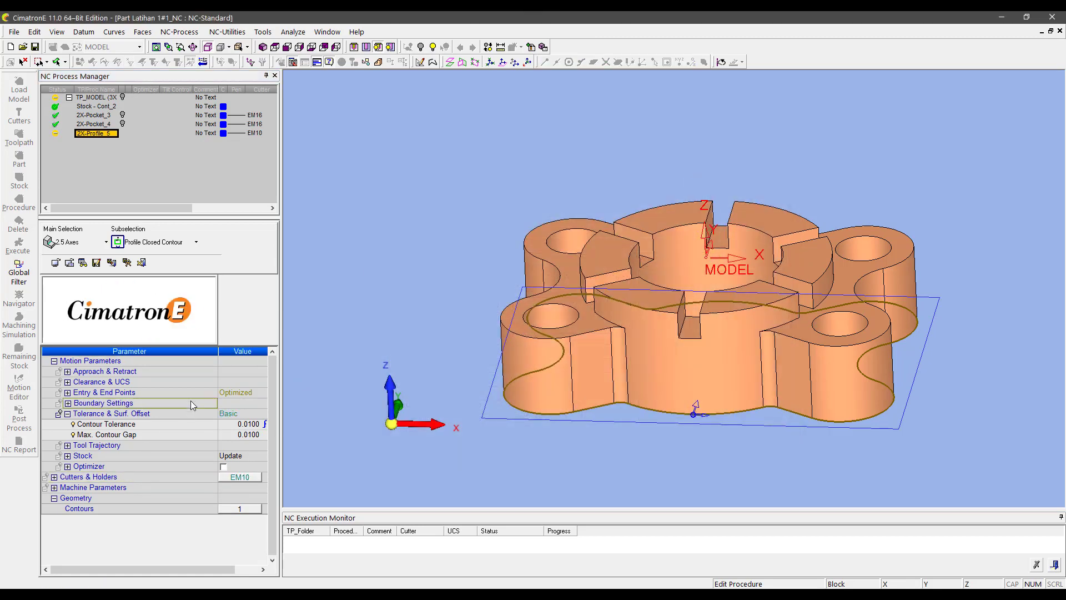
{"action": "right_click", "coordinate": [191, 400]}
{"action": "left_click", "coordinate": [244, 453]}
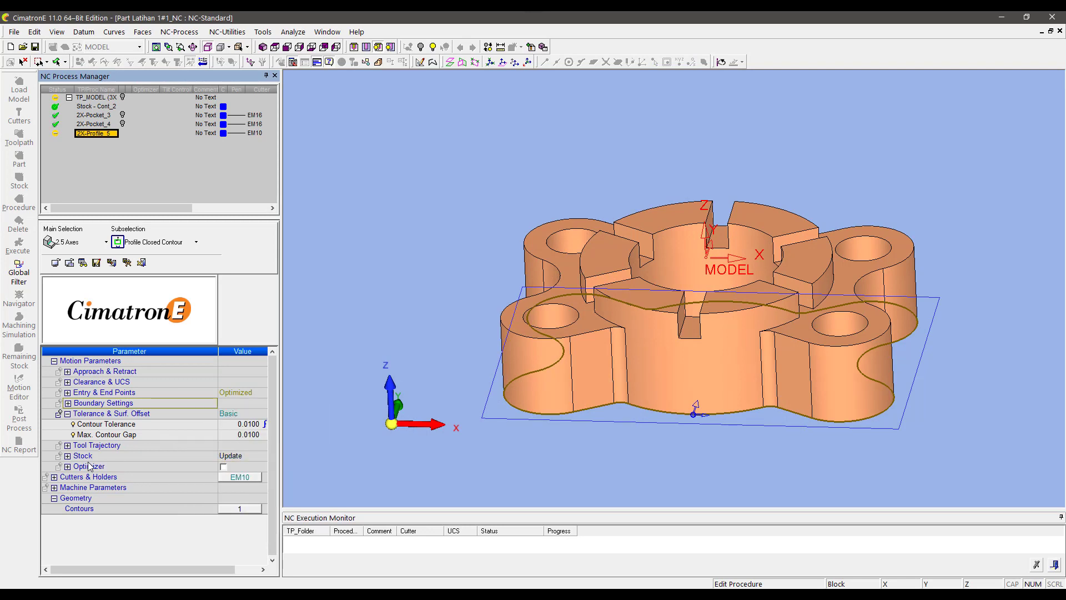
{"action": "left_click", "coordinate": [54, 488]}
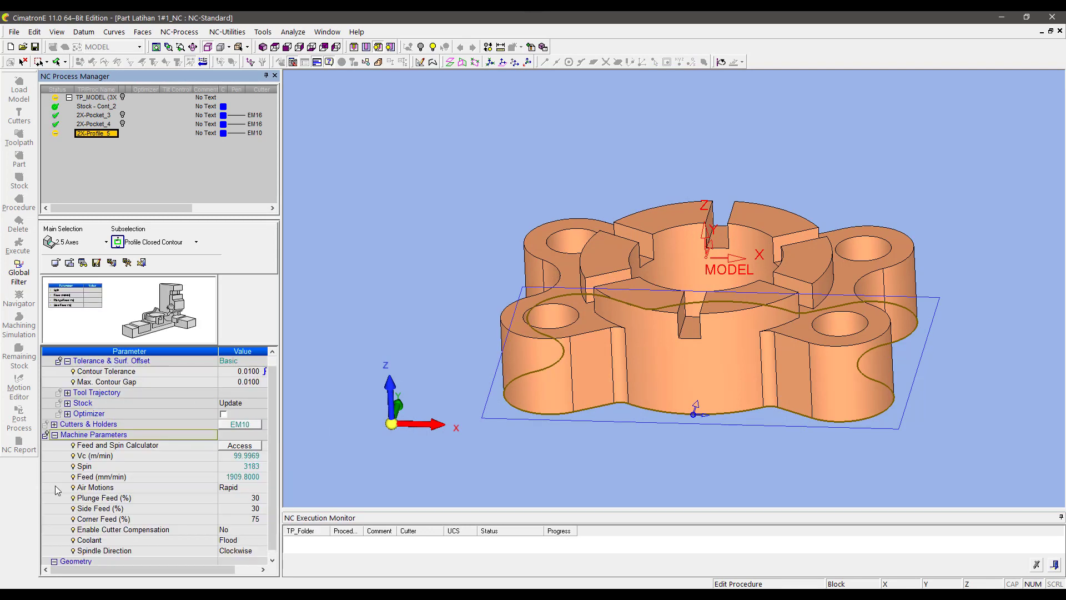
{"action": "left_click", "coordinate": [55, 434]}
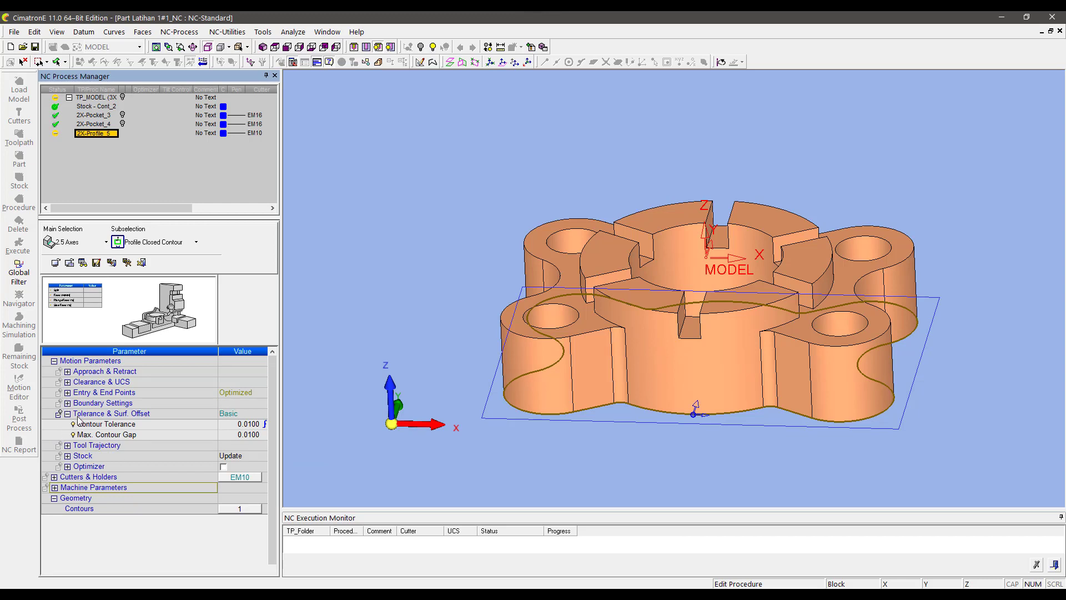
{"action": "left_click", "coordinate": [68, 393]}
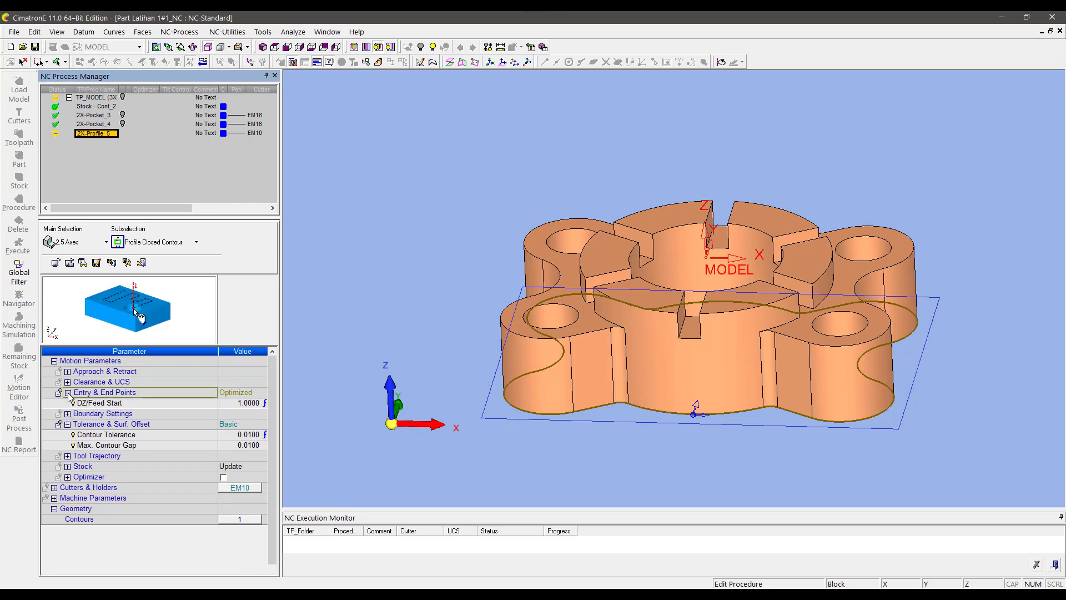
{"action": "left_click", "coordinate": [68, 393]}
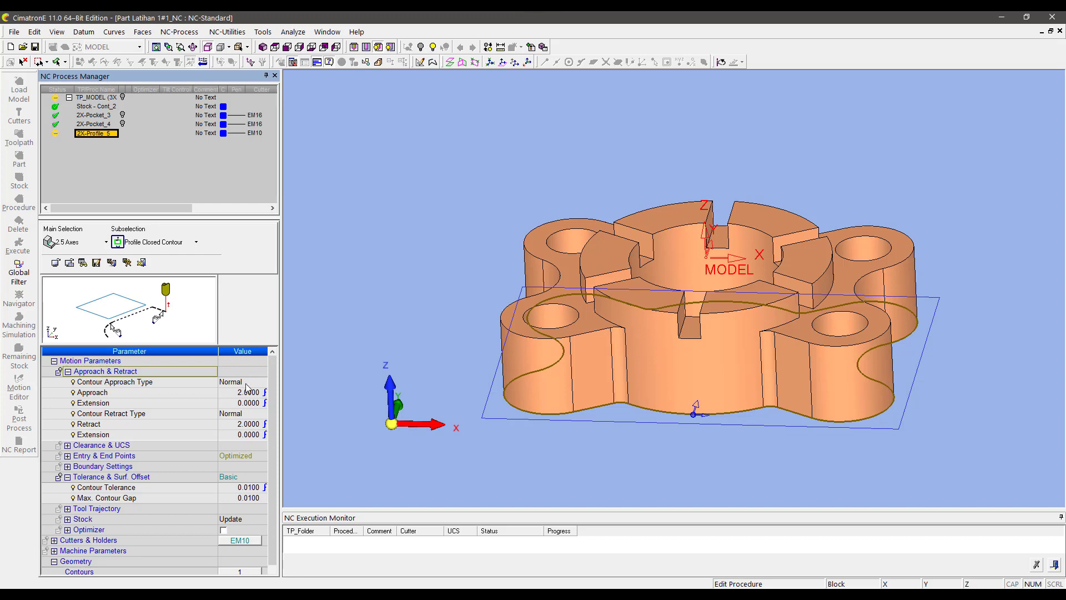
Step: Set the contour approach and retract types to Tangent, with arcs of 10
{"action": "left_click", "coordinate": [246, 383]}
{"action": "left_click", "coordinate": [249, 402]}
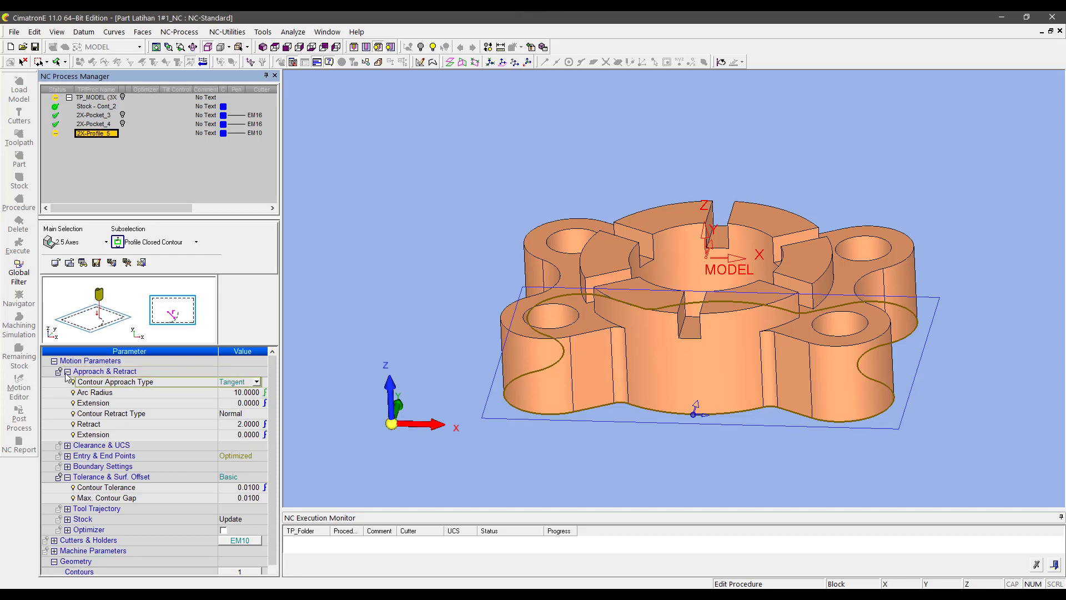
{"action": "left_click", "coordinate": [249, 413]}
{"action": "left_click", "coordinate": [242, 434]}
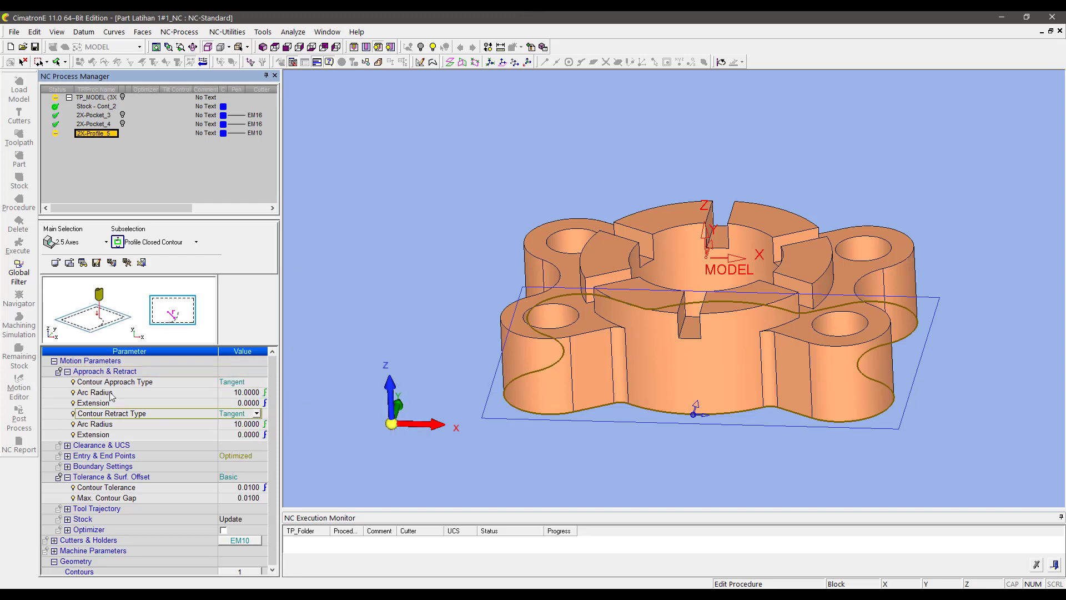
{"action": "left_click", "coordinate": [68, 371]}
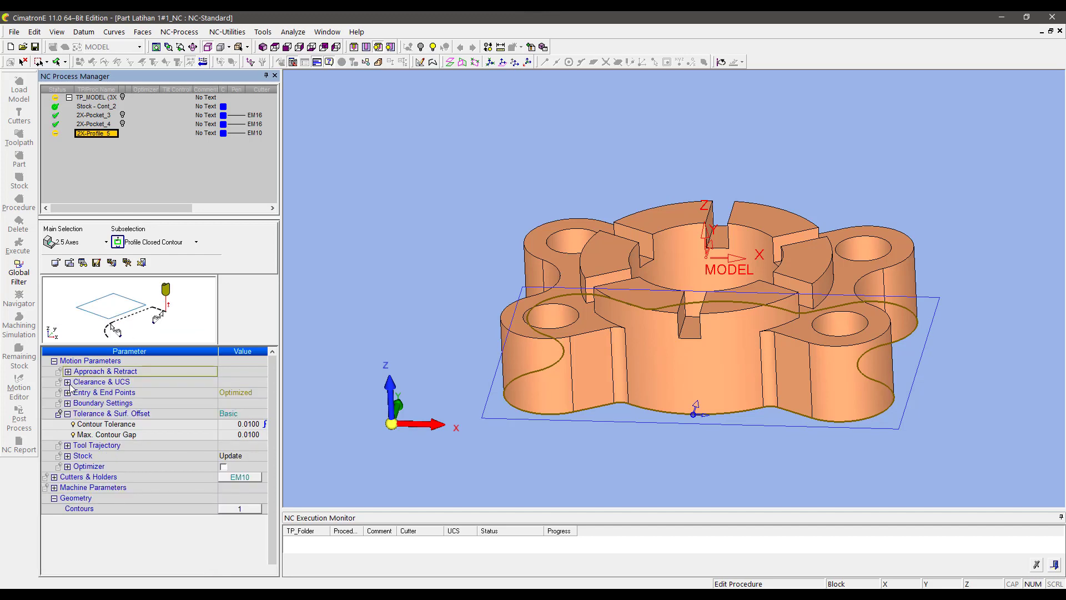
{"action": "left_click", "coordinate": [67, 382]}
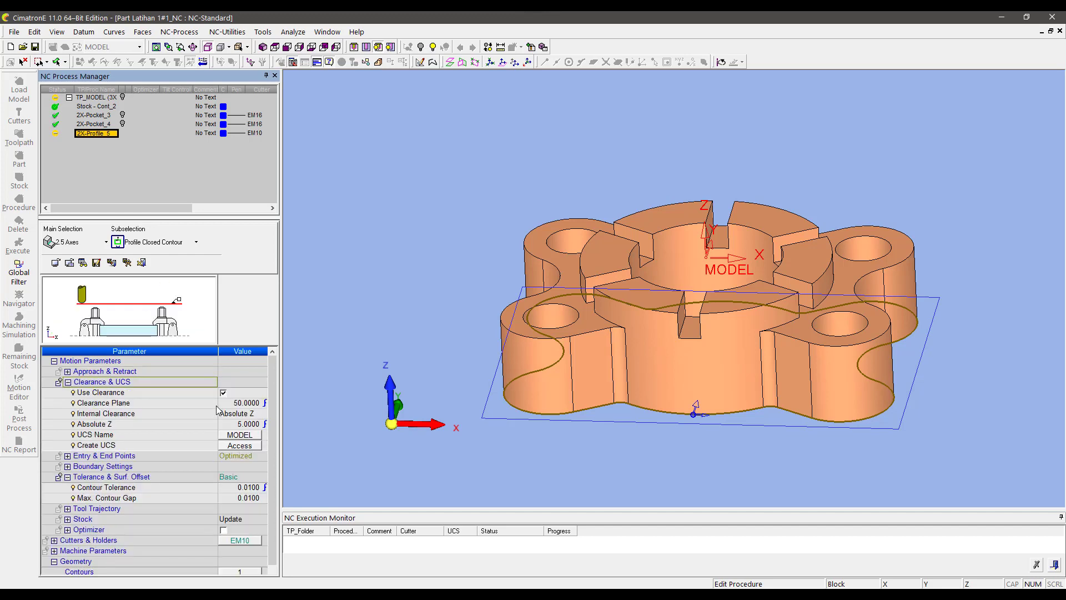
{"action": "left_click", "coordinate": [67, 382]}
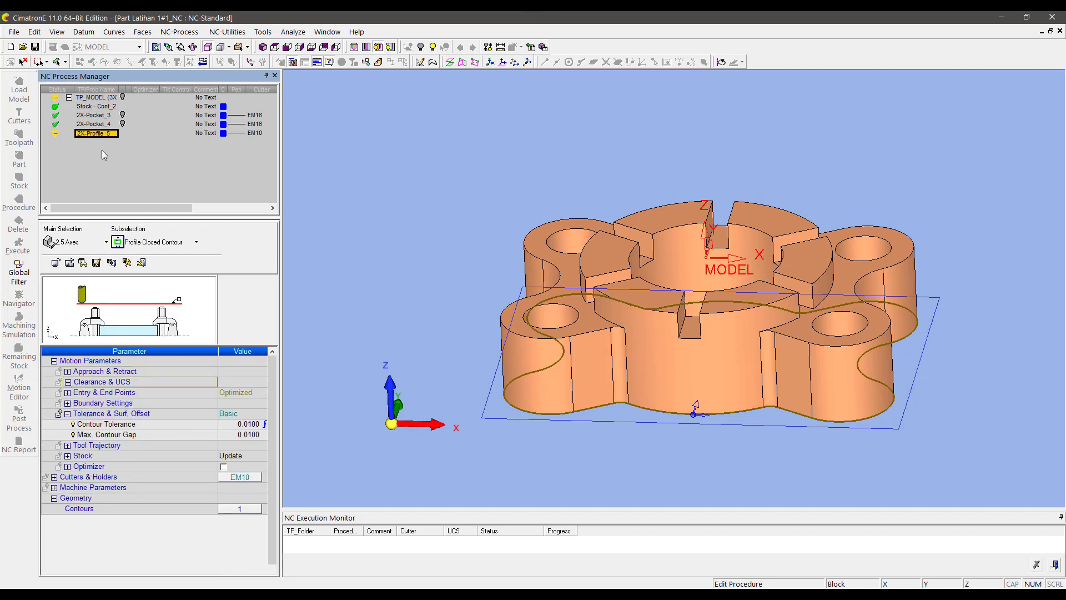
Step: Select the outer flange contour in the profile's contour definition and set it to mill Outside
{"action": "left_click", "coordinate": [243, 509]}
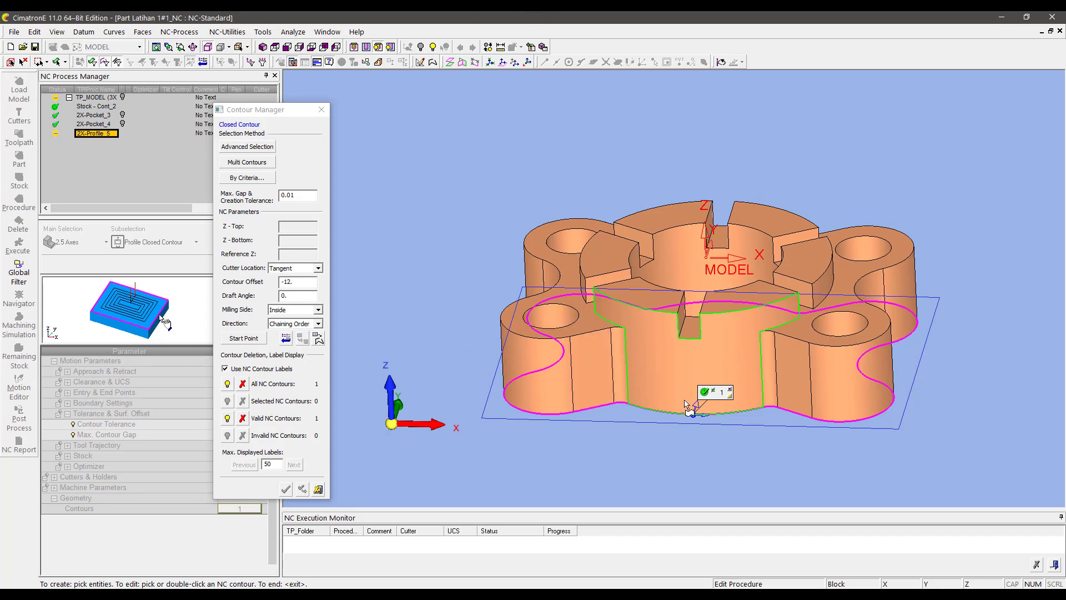
{"action": "left_click", "coordinate": [274, 47]}
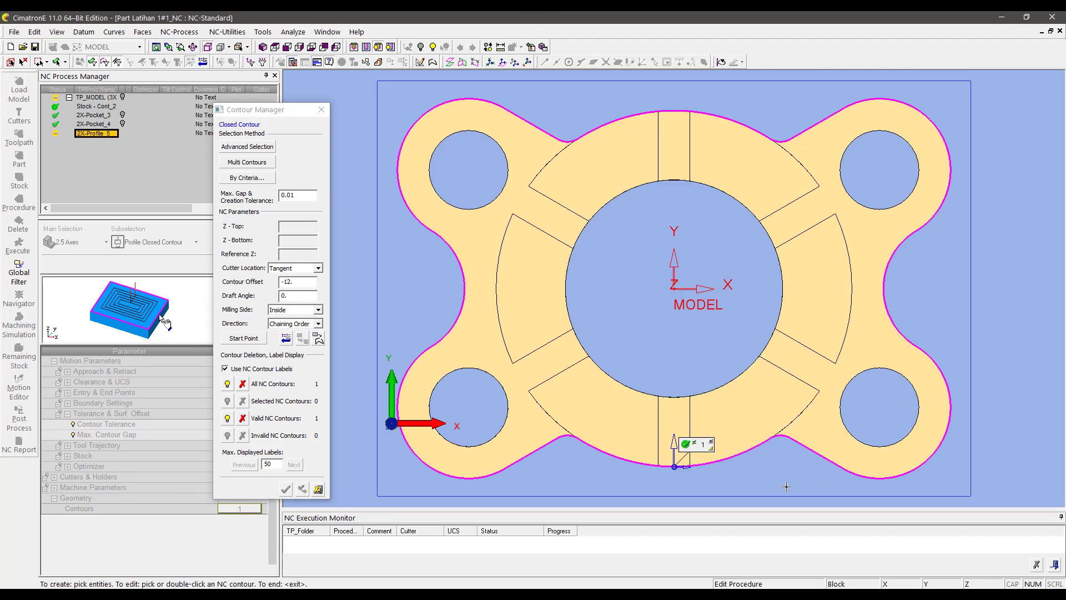
{"action": "middle_click_drag", "start_coordinate": [727, 453], "coordinate": [790, 411]}
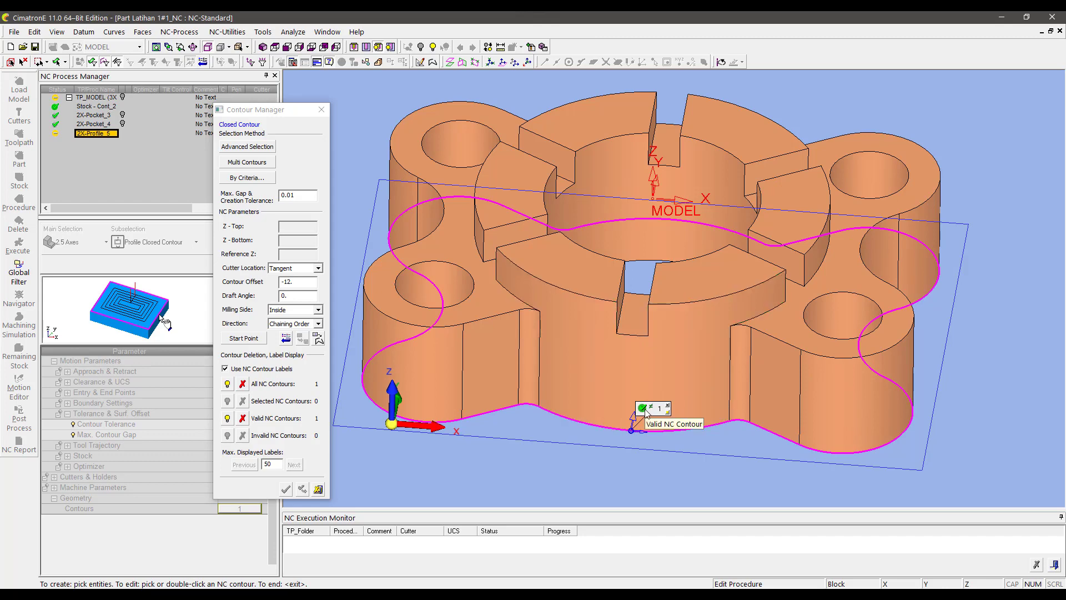
{"action": "left_click", "coordinate": [644, 409]}
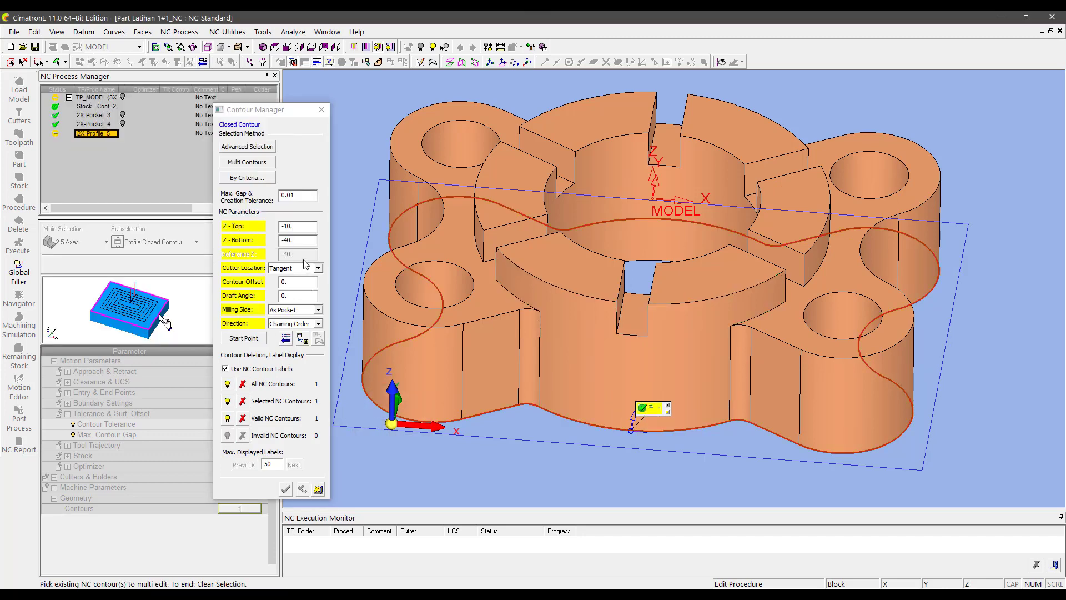
{"action": "left_click", "coordinate": [306, 311]}
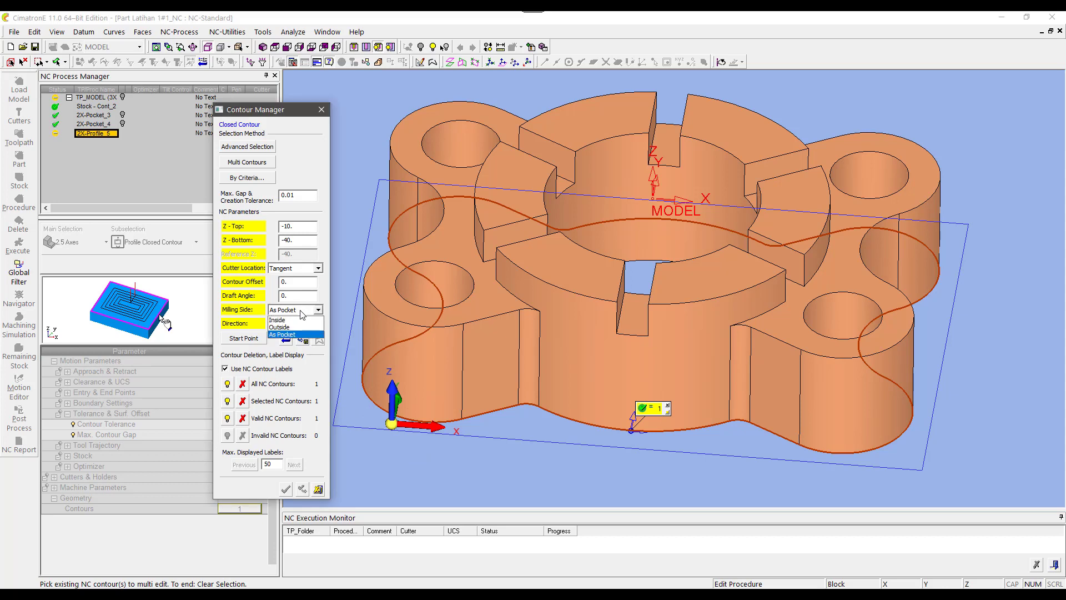
{"action": "left_click", "coordinate": [299, 330]}
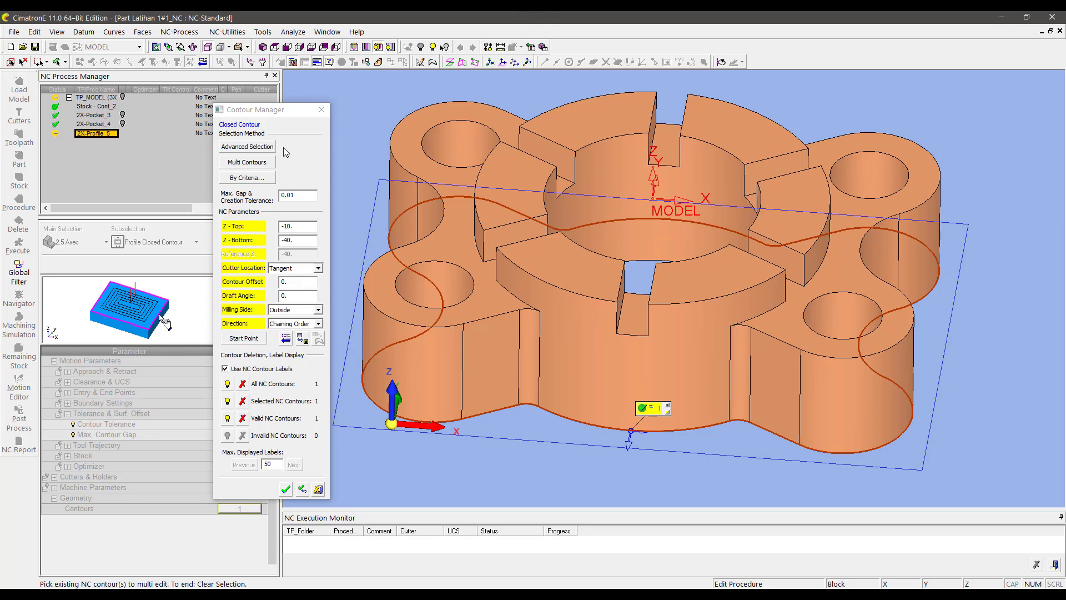
Step: Put the outer contour's start point on its right edge and apply it, Z -10 to -40
{"action": "left_click", "coordinate": [244, 339]}
{"action": "middle_click_drag", "start_coordinate": [560, 162], "coordinate": [564, 133]}
{"action": "key", "text": "ctrl+t"}
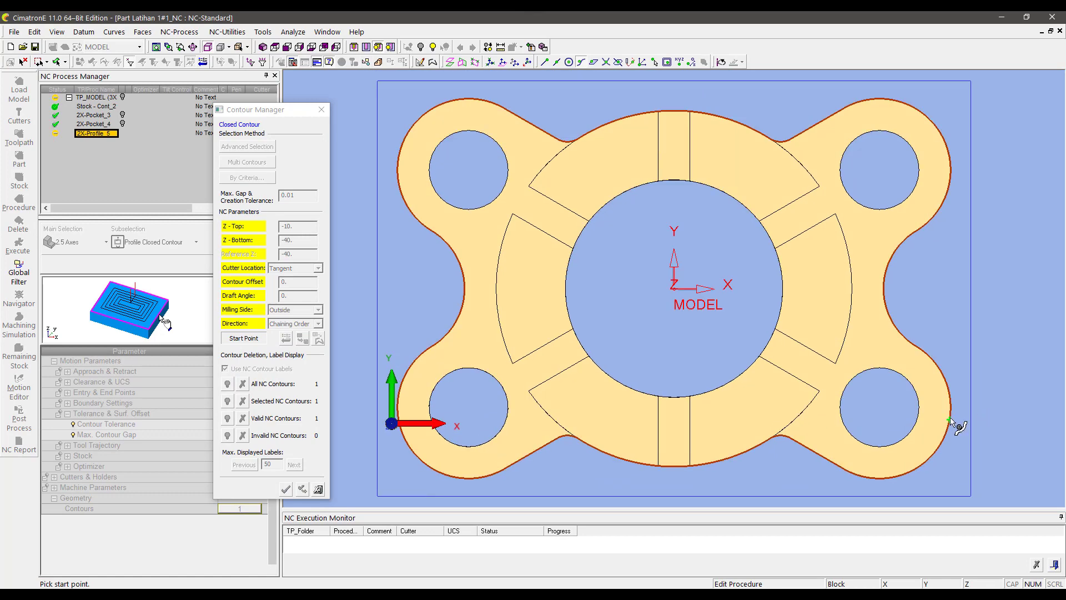
{"action": "left_click", "coordinate": [950, 421]}
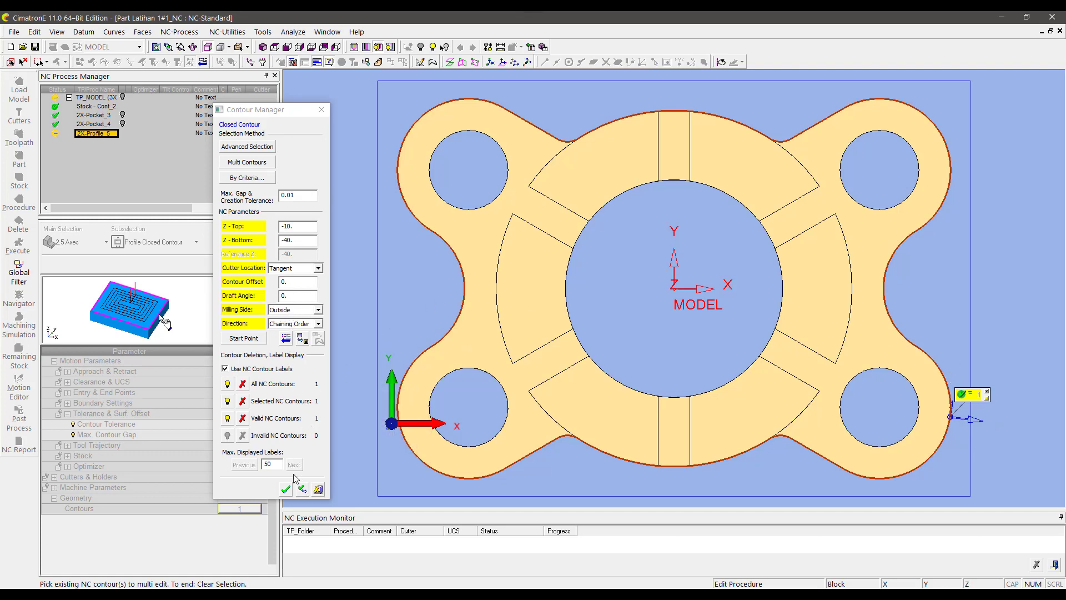
{"action": "left_click", "coordinate": [302, 488]}
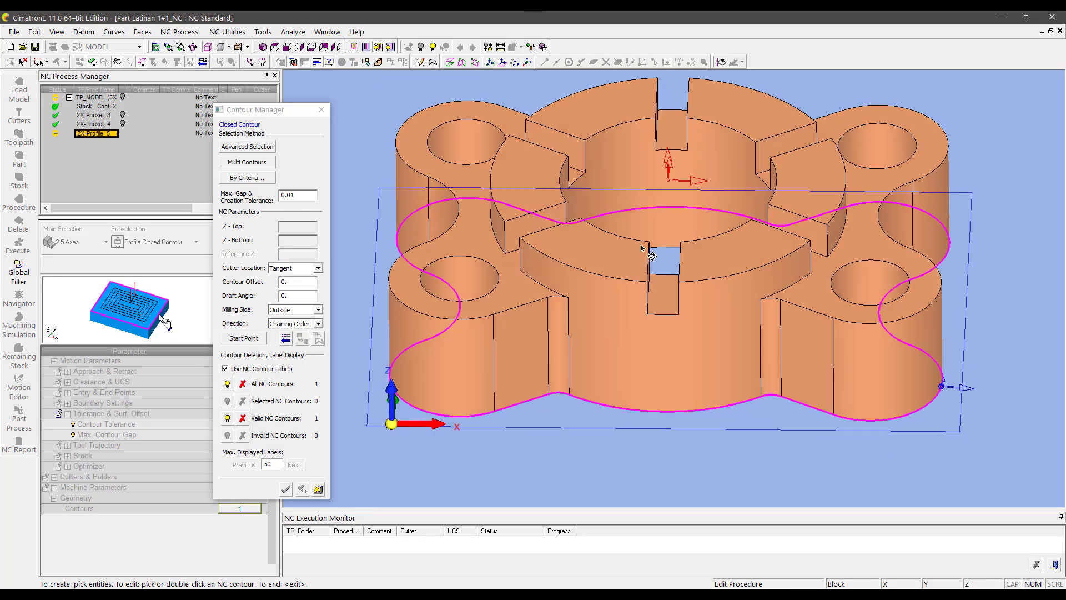
{"action": "middle_click_drag", "start_coordinate": [642, 249], "coordinate": [716, 267]}
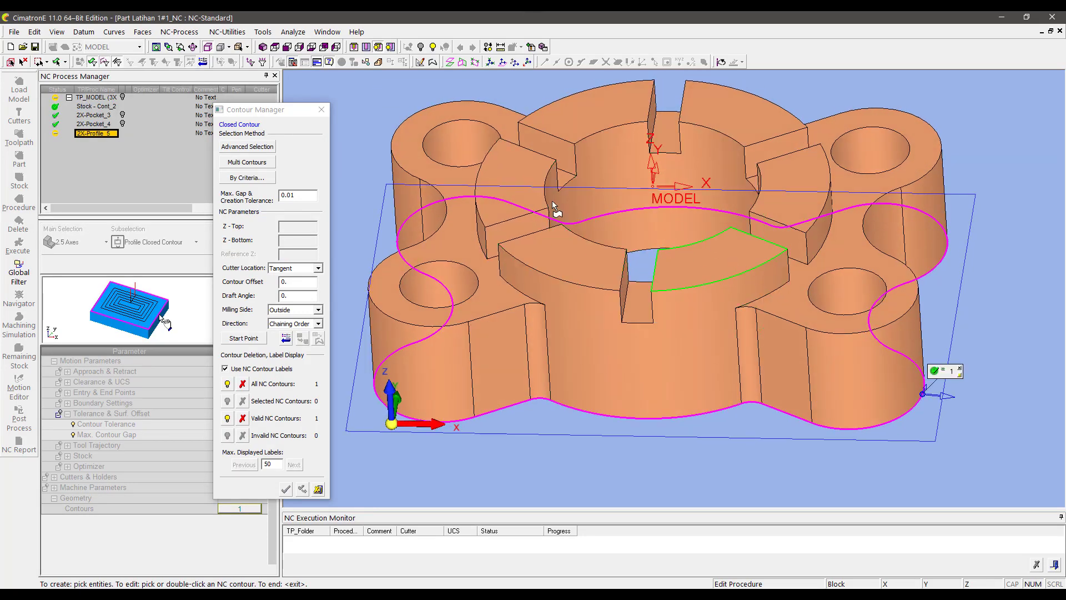
{"action": "left_click", "coordinate": [250, 149]}
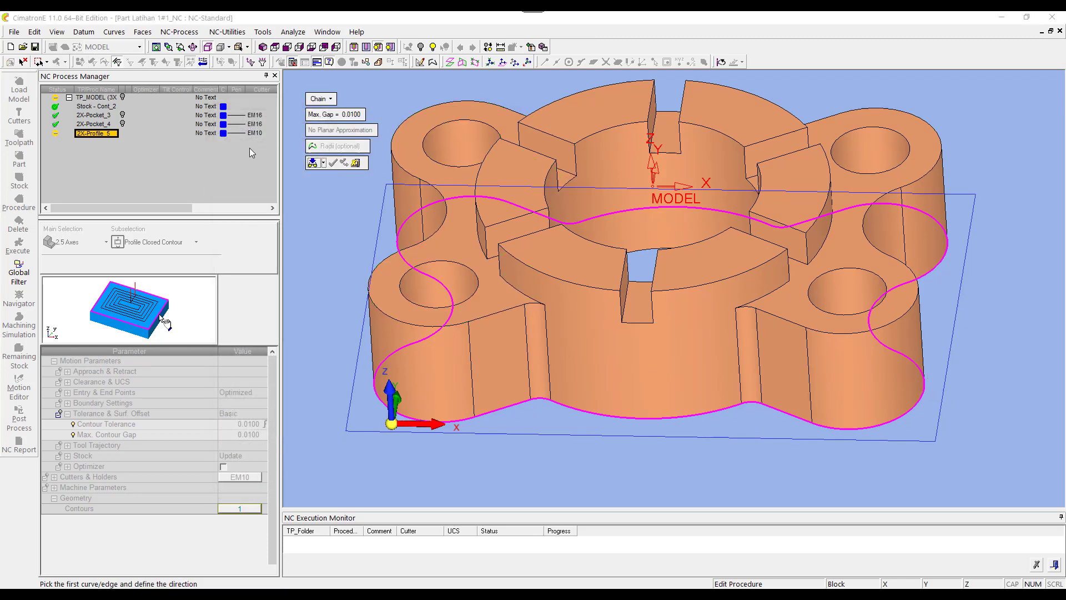
Step: Pick the raised ring's outer arcs one by one and close them into contour 2
{"action": "left_click", "coordinate": [321, 98]}
{"action": "left_click", "coordinate": [438, 135]}
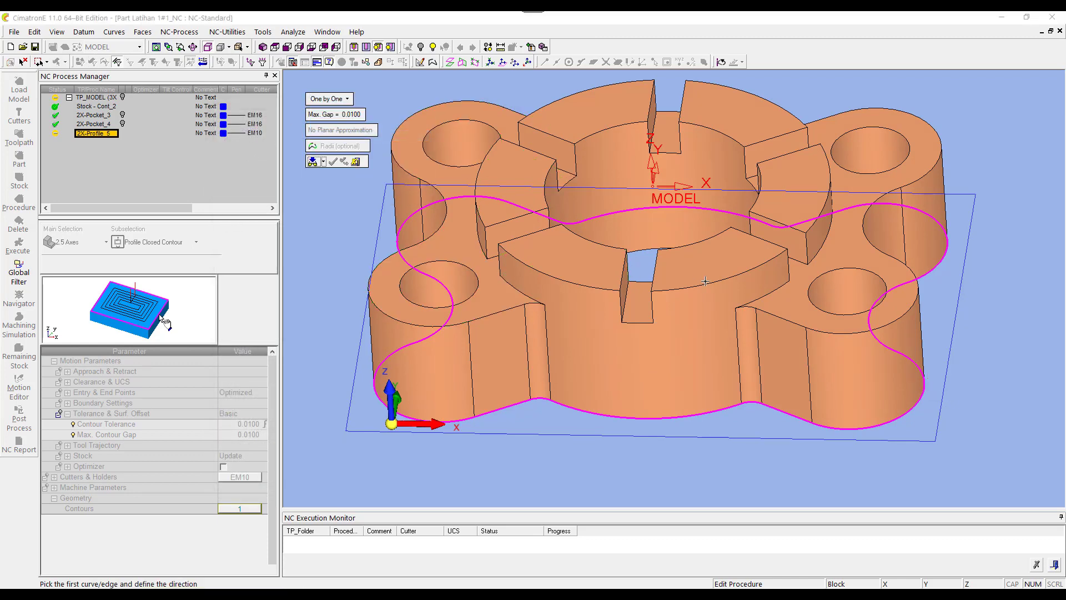
{"action": "left_click", "coordinate": [727, 274]}
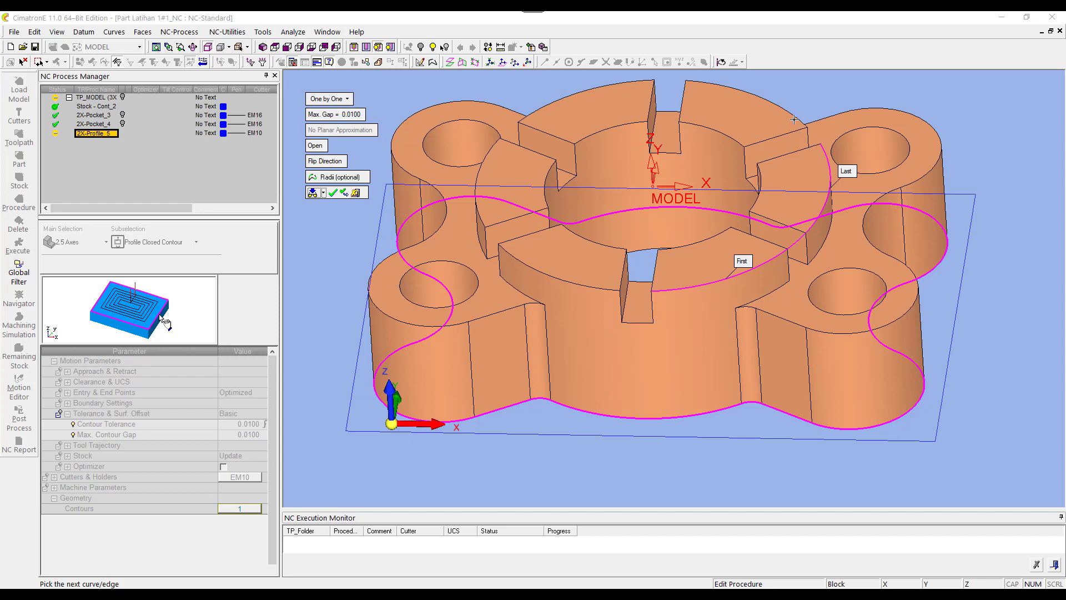
{"action": "left_click", "coordinate": [788, 117]}
{"action": "left_click", "coordinate": [560, 99]}
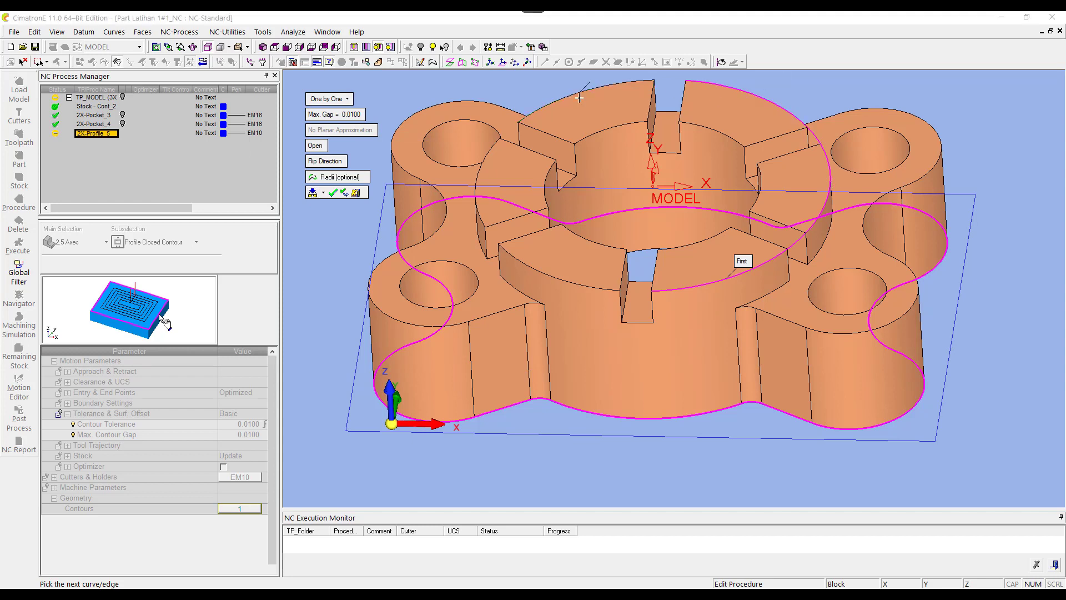
{"action": "left_click", "coordinate": [493, 150]}
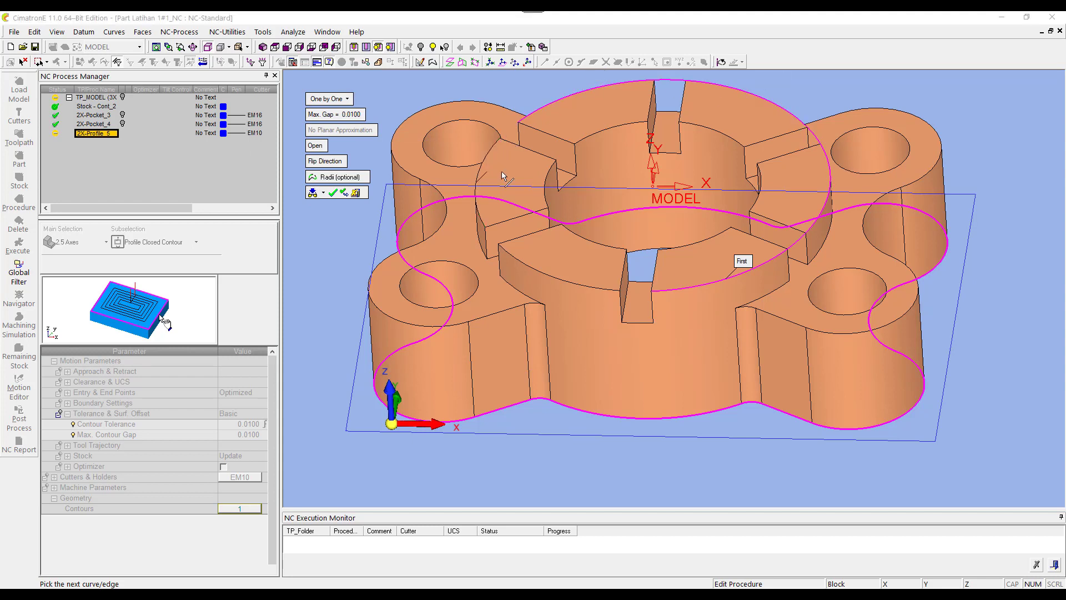
{"action": "left_click", "coordinate": [537, 272]}
{"action": "left_click", "coordinate": [315, 146]}
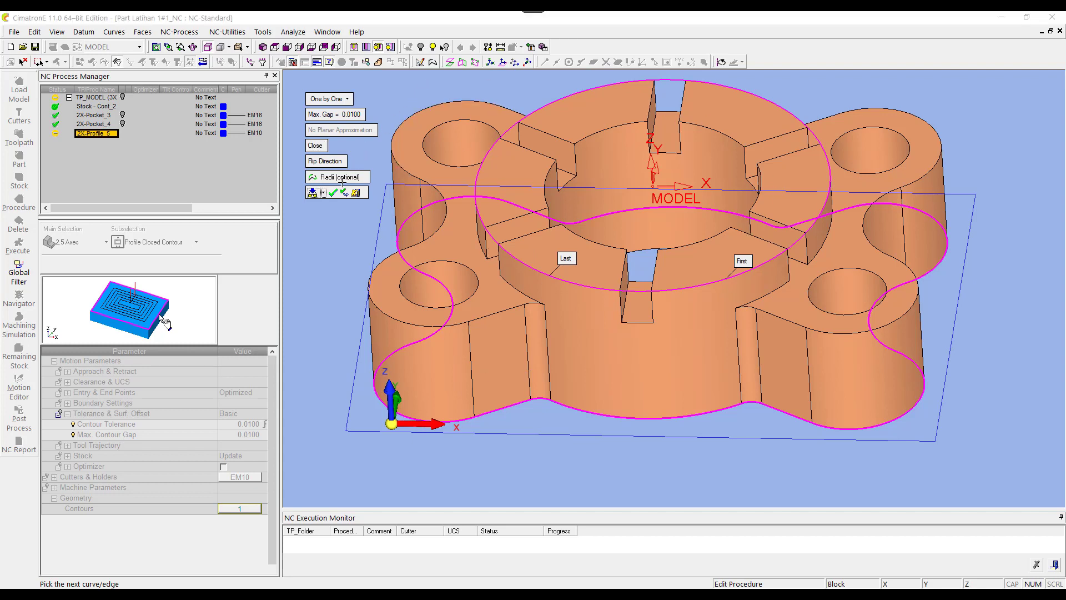
{"action": "left_click", "coordinate": [333, 192]}
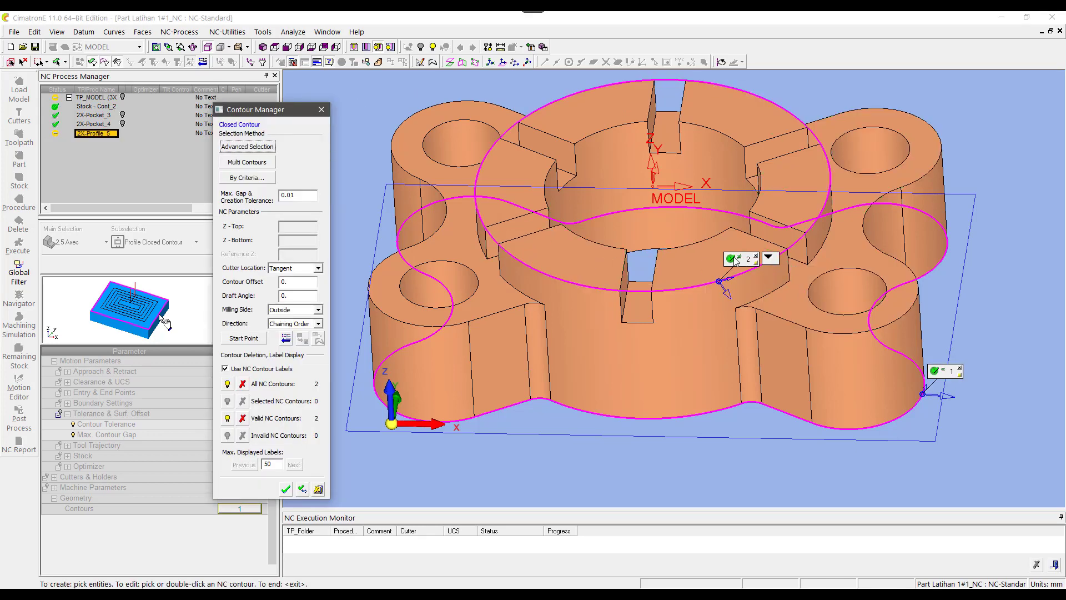
Step: Snap the ring contour's start point to its right-side midpoint, with Z-Top 0 and Z-Bottom -10
{"action": "left_click", "coordinate": [736, 260]}
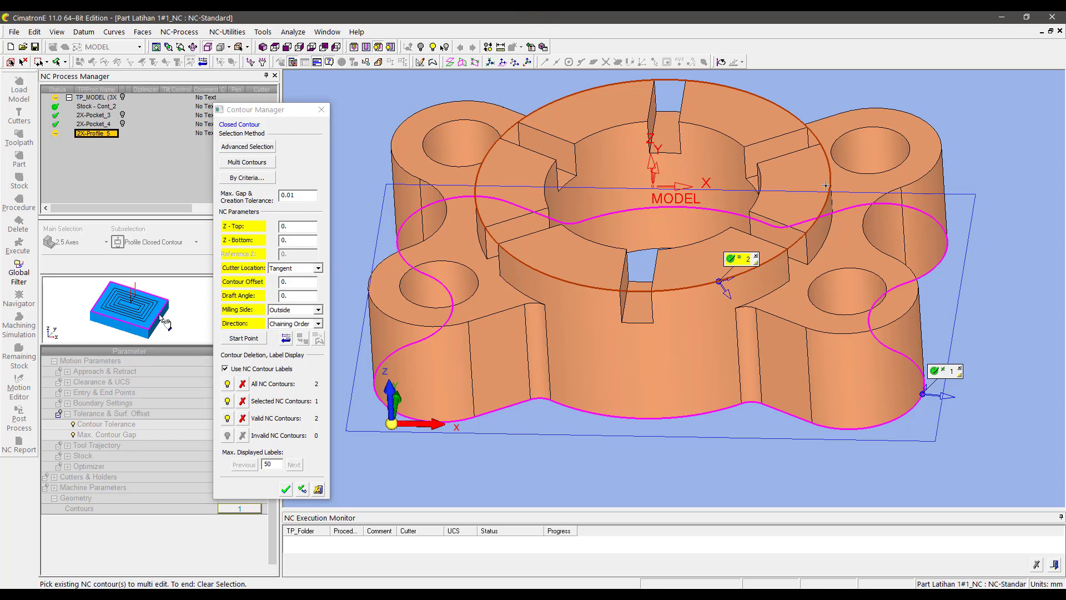
{"action": "left_click", "coordinate": [275, 47]}
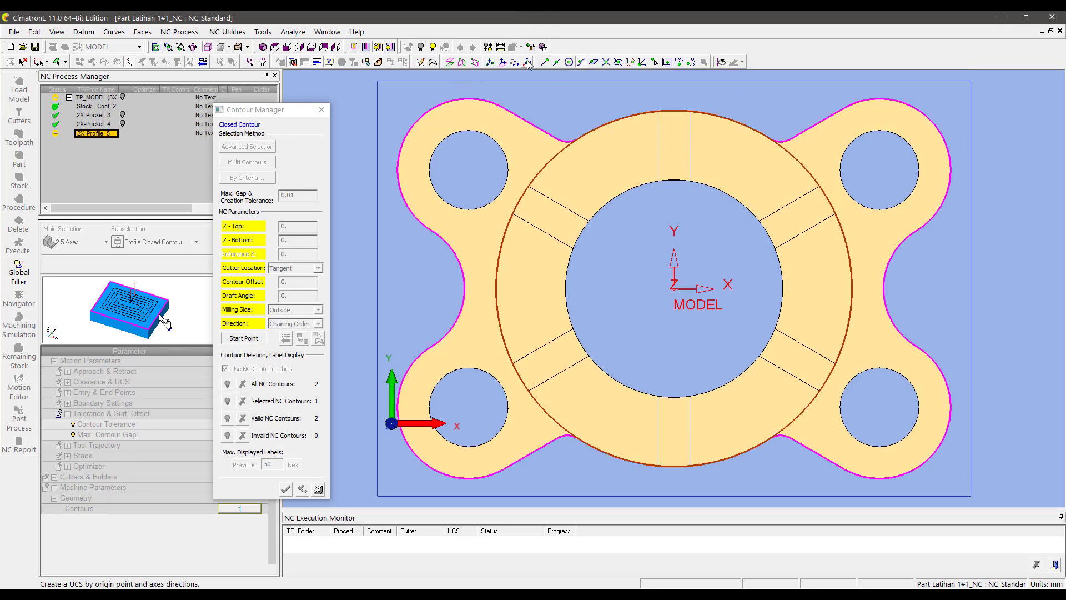
{"action": "left_click", "coordinate": [556, 65]}
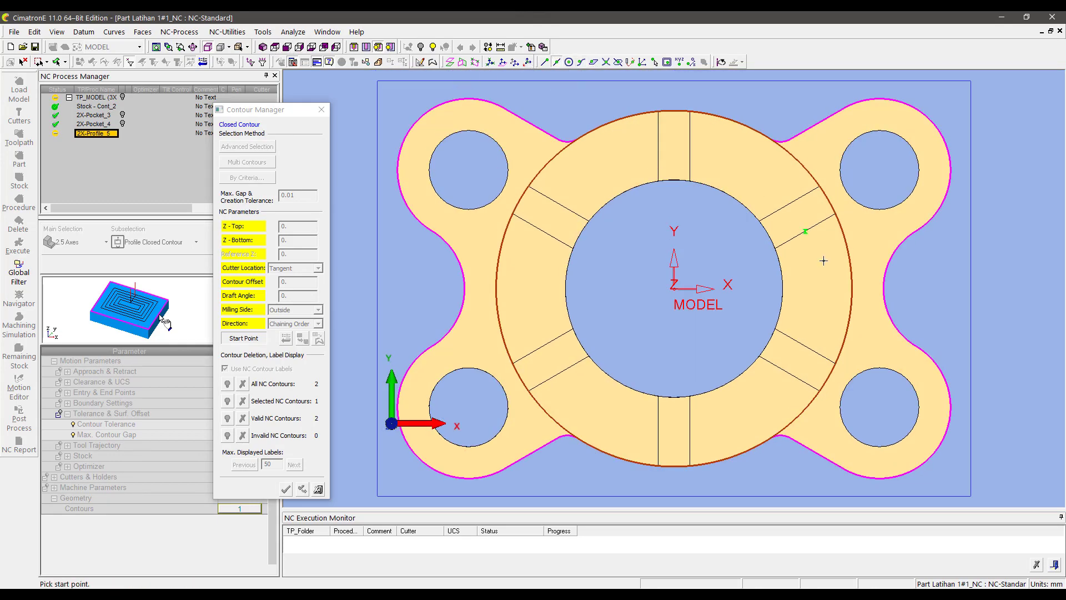
{"action": "left_click", "coordinate": [854, 290]}
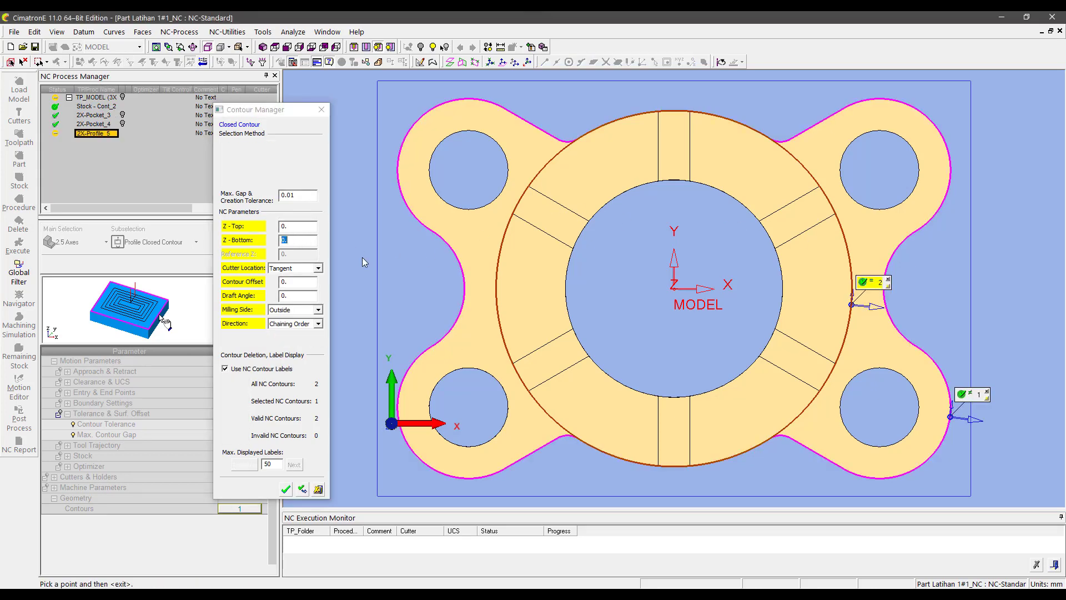
{"action": "middle_click_drag", "start_coordinate": [561, 250], "coordinate": [561, 338]}
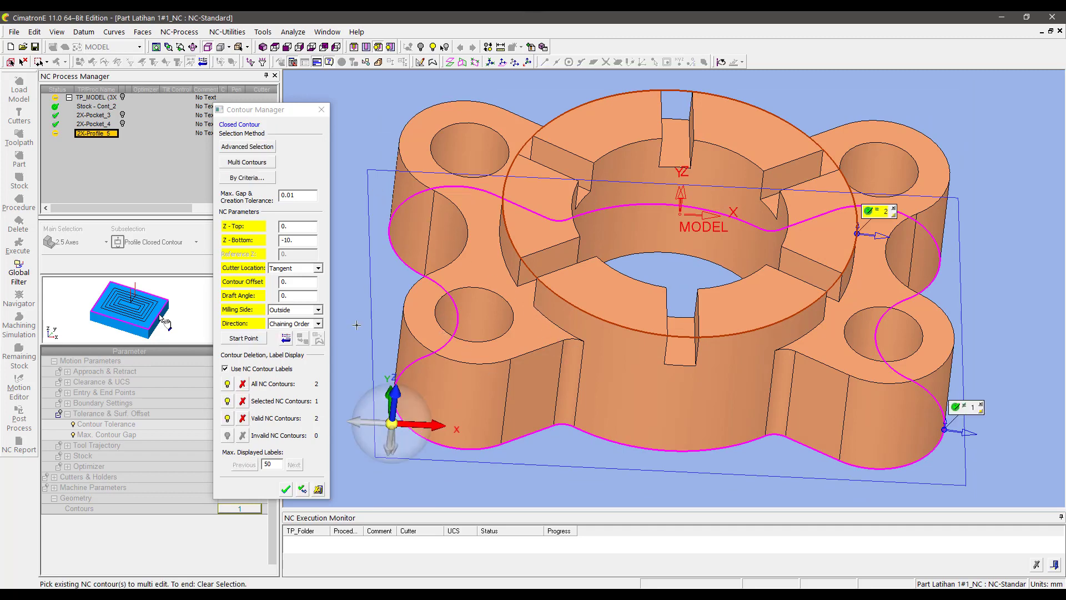
Step: Apply the ring contour, then add the central bore circle milled Inside with a start point
{"action": "left_click", "coordinate": [302, 490]}
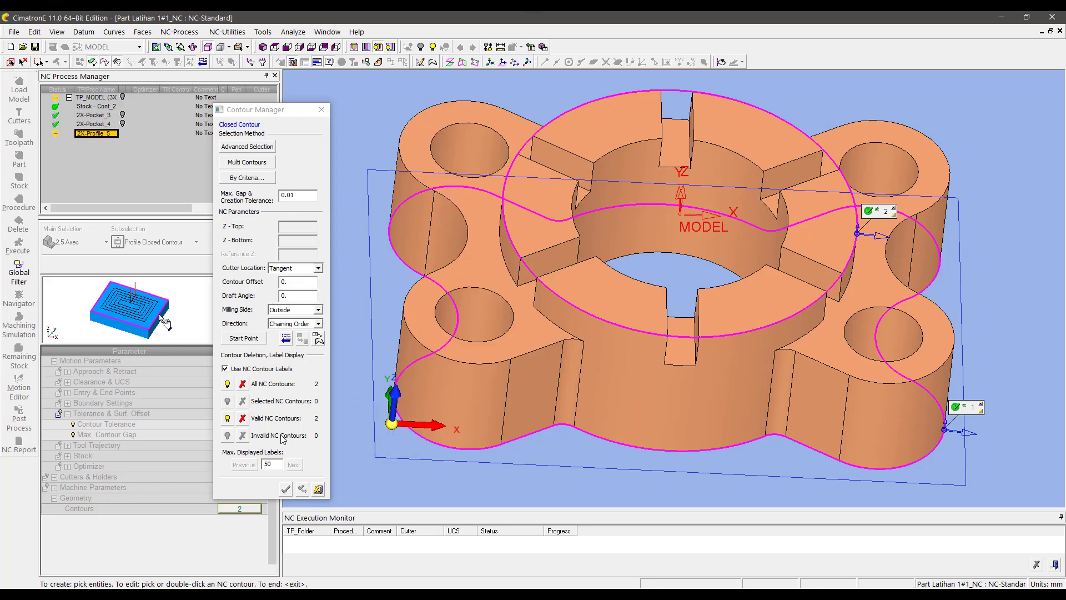
{"action": "left_click", "coordinate": [696, 276]}
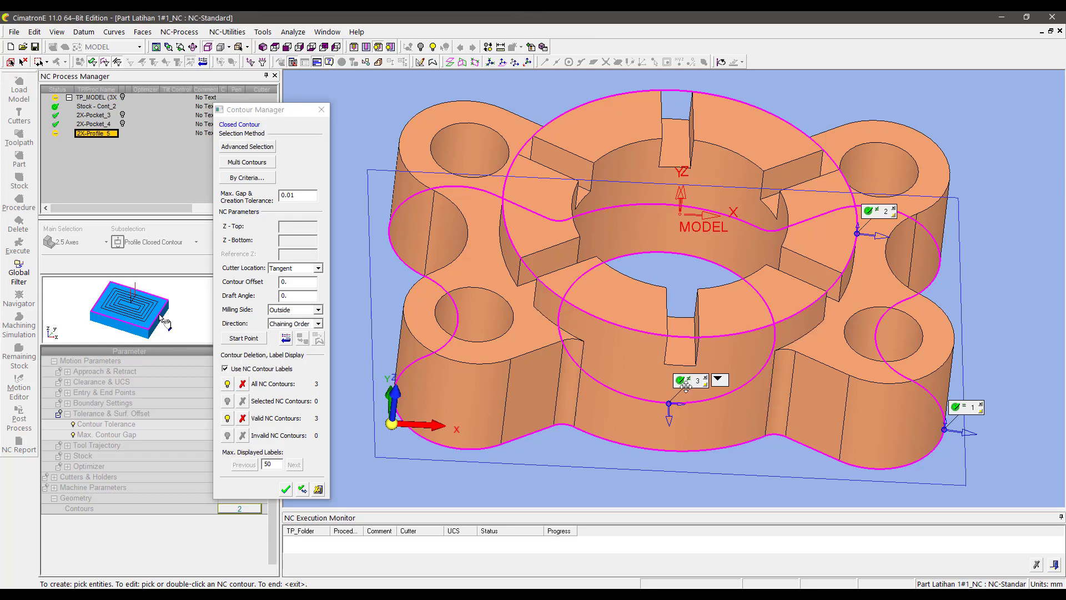
{"action": "left_click", "coordinate": [686, 386]}
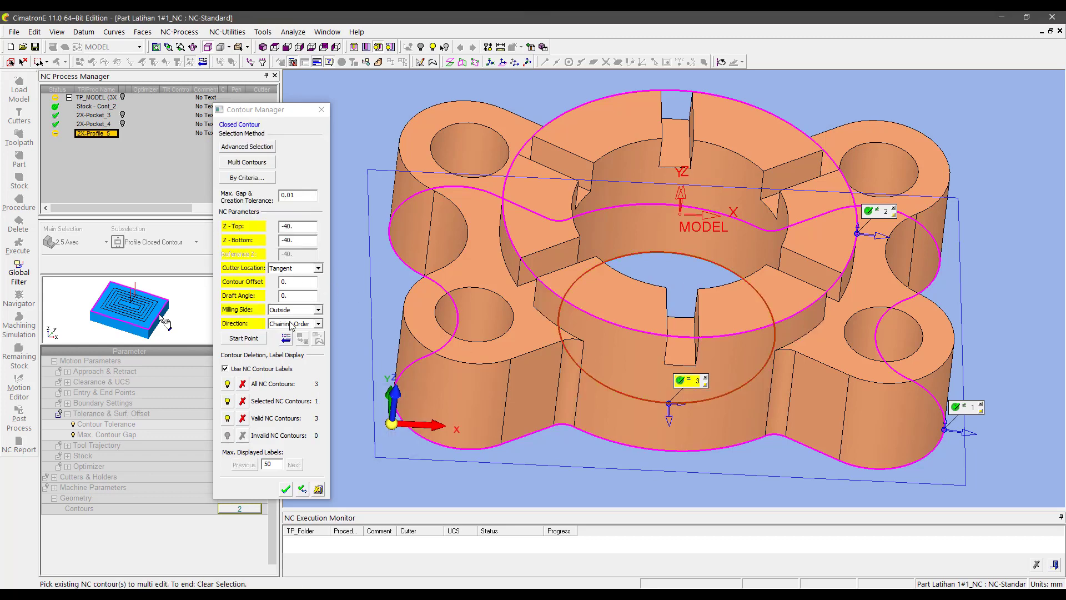
{"action": "left_click", "coordinate": [304, 310]}
{"action": "left_click", "coordinate": [300, 322]}
{"action": "left_click", "coordinate": [263, 339]}
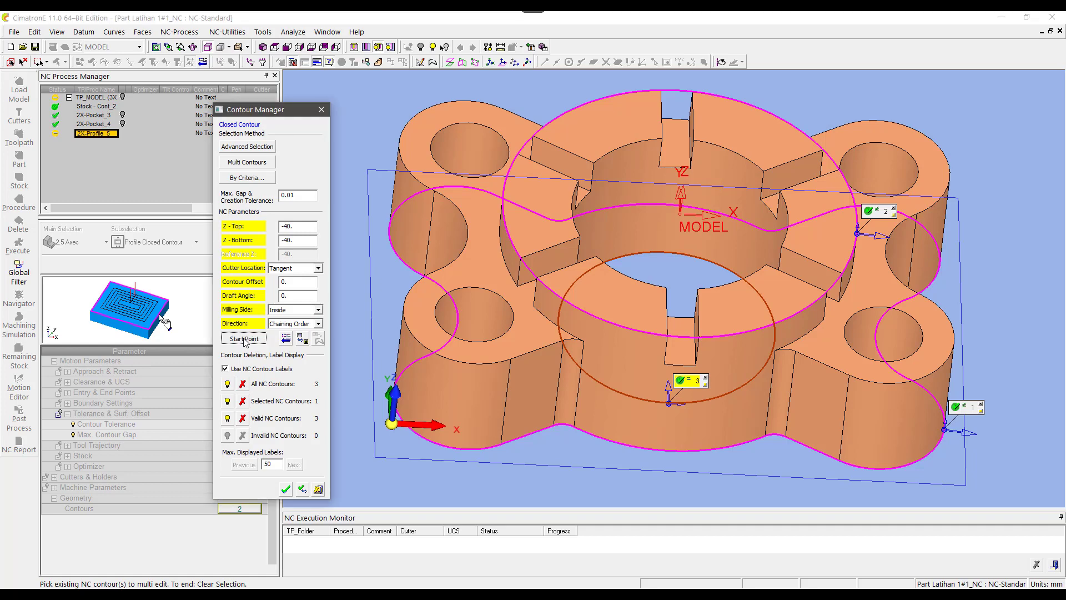
{"action": "left_click", "coordinate": [276, 49]}
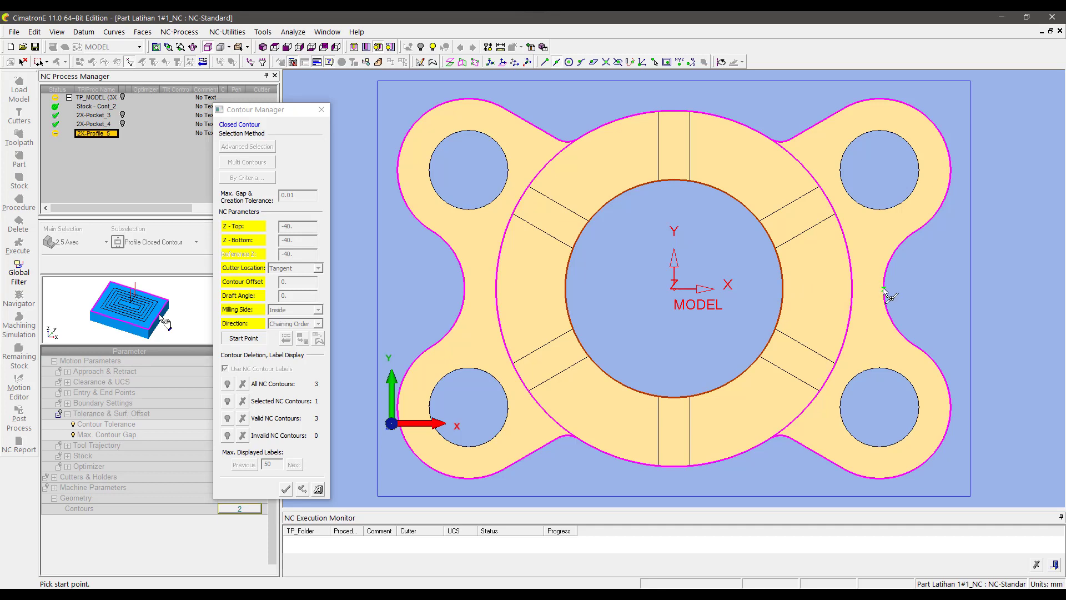
{"action": "middle_click", "coordinate": [922, 303]}
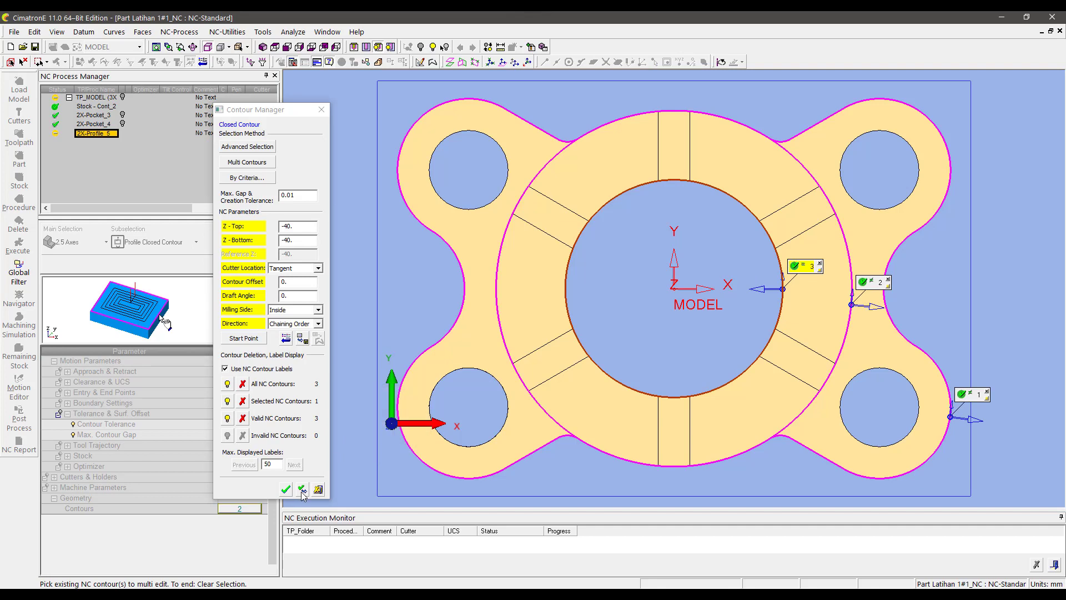
Step: Take the bore's Z-Top of 0 from the upper face and apply the bore contour down to -40
{"action": "left_click", "coordinate": [296, 229]}
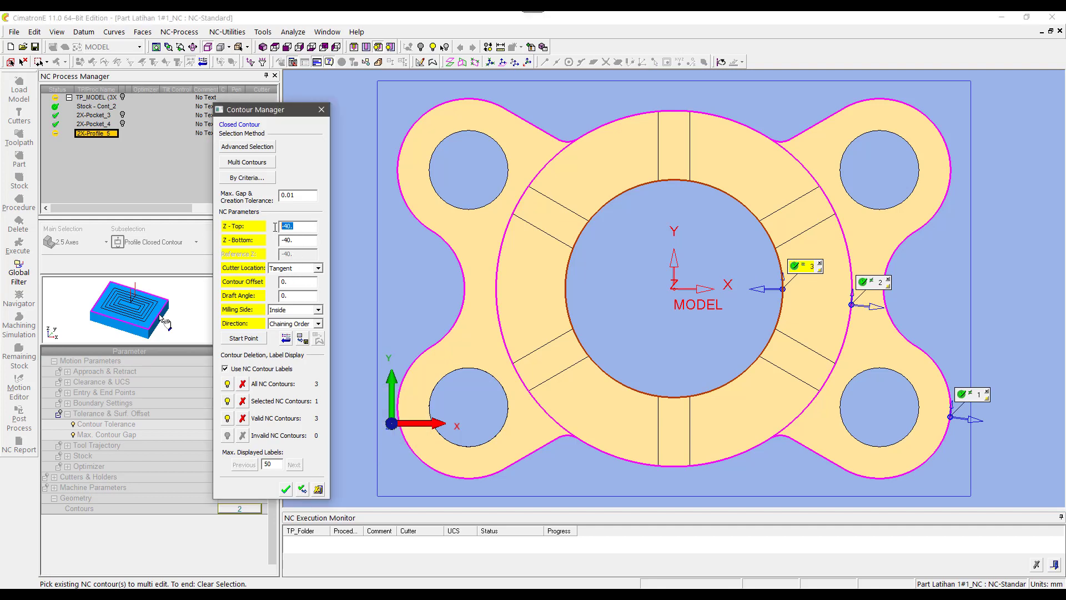
{"action": "left_click", "coordinate": [606, 211]}
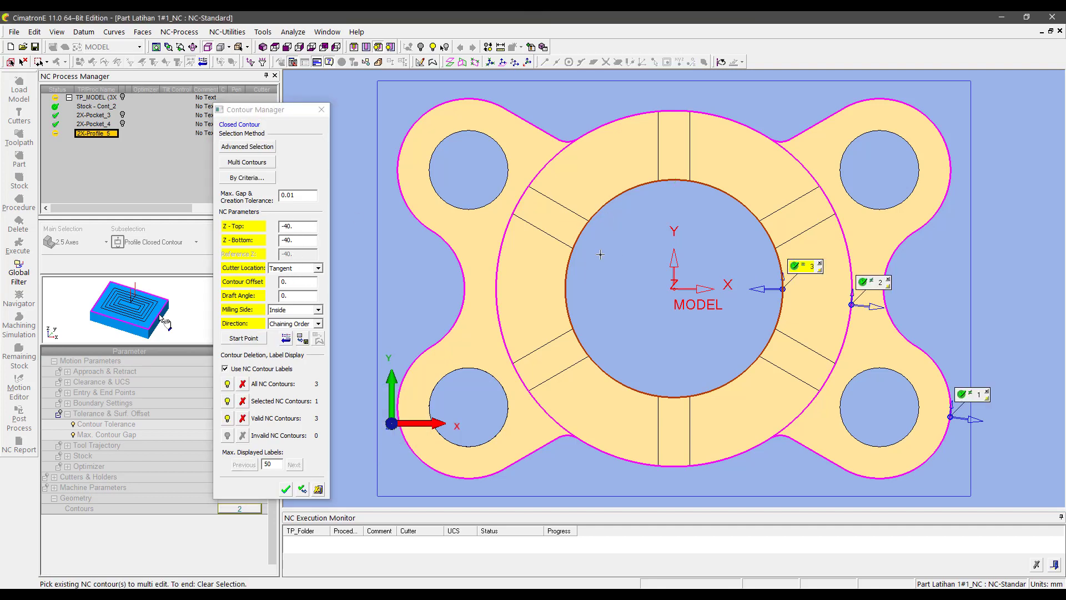
{"action": "middle_click_drag", "start_coordinate": [552, 266], "coordinate": [642, 153]}
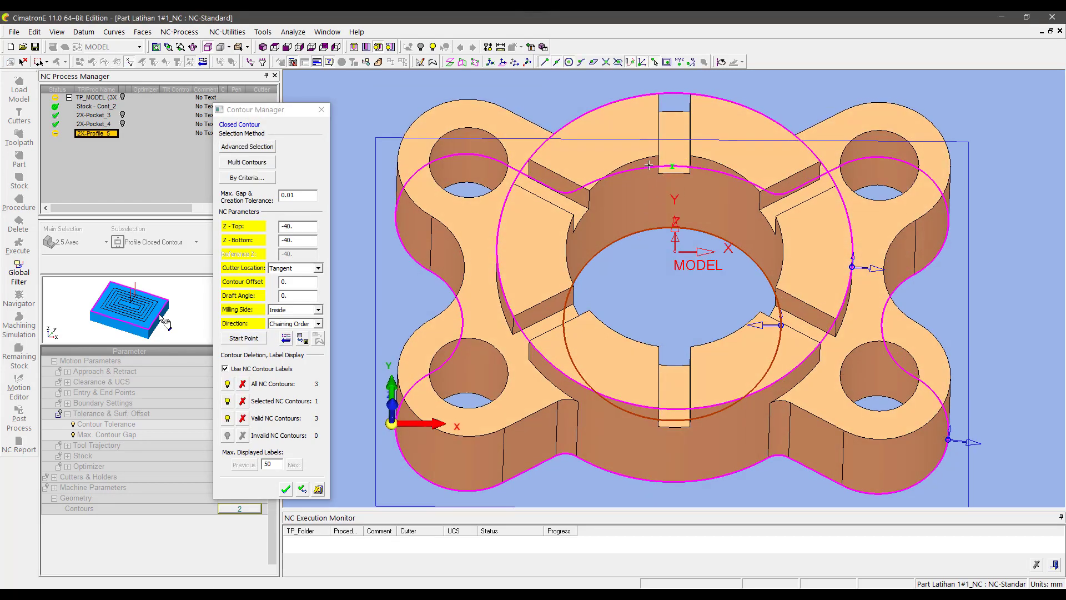
{"action": "left_click", "coordinate": [642, 156]}
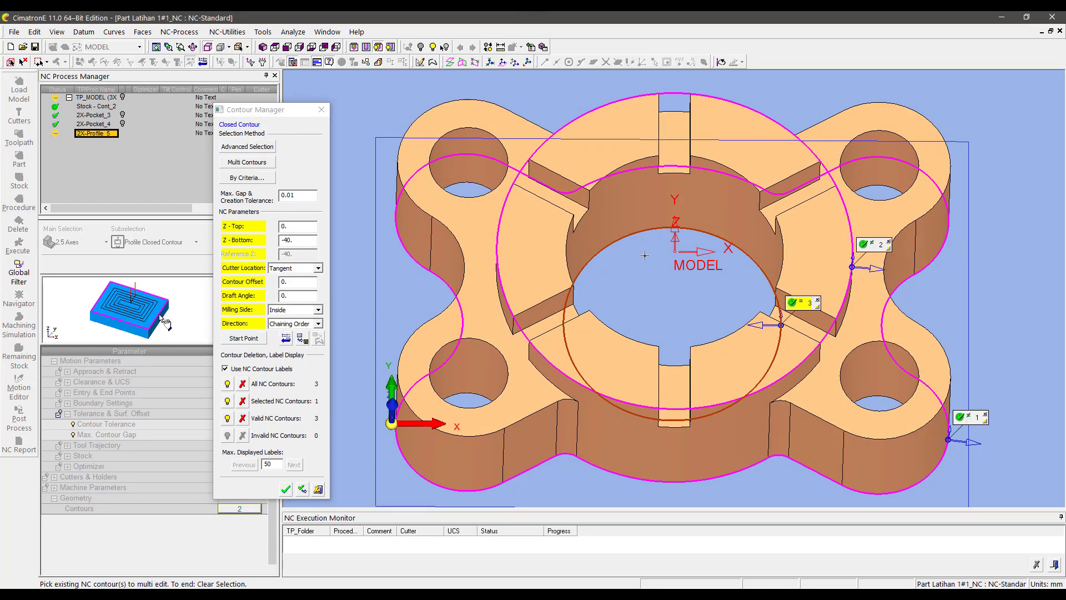
{"action": "middle_click_drag", "start_coordinate": [644, 255], "coordinate": [650, 251]}
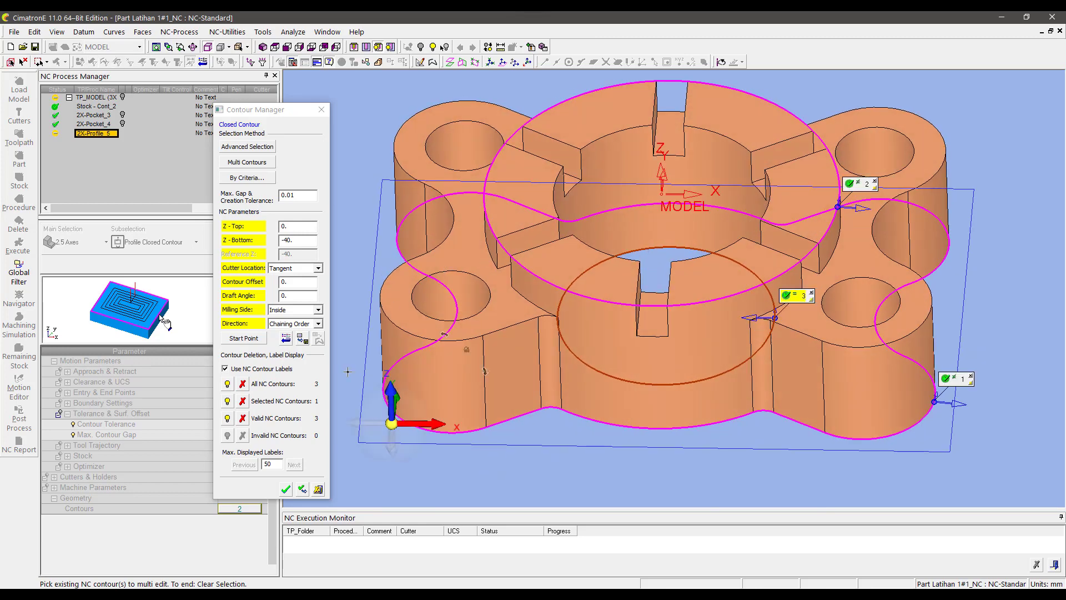
{"action": "left_click", "coordinate": [301, 490]}
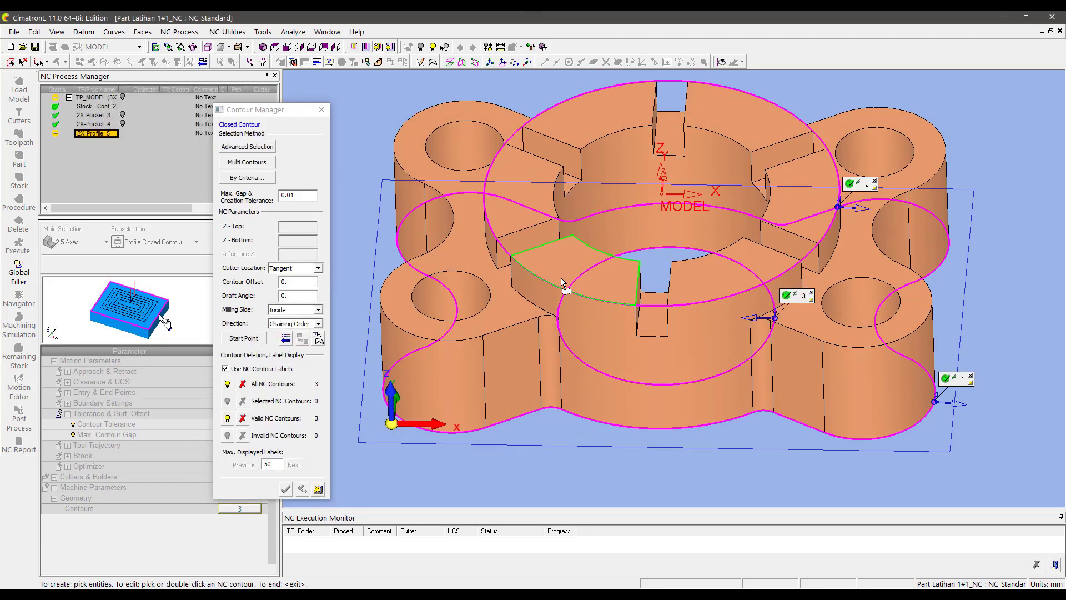
{"action": "left_click", "coordinate": [275, 47]}
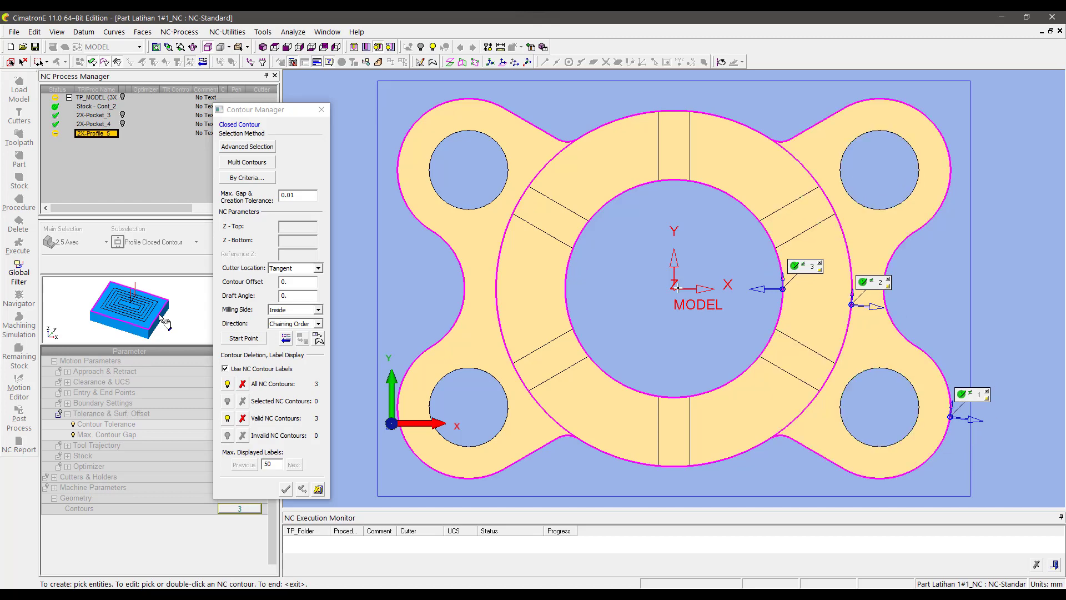
Step: Finish the three profile contours and save and calculate the 2X-Profile_5 toolpath
{"action": "left_click", "coordinate": [316, 489]}
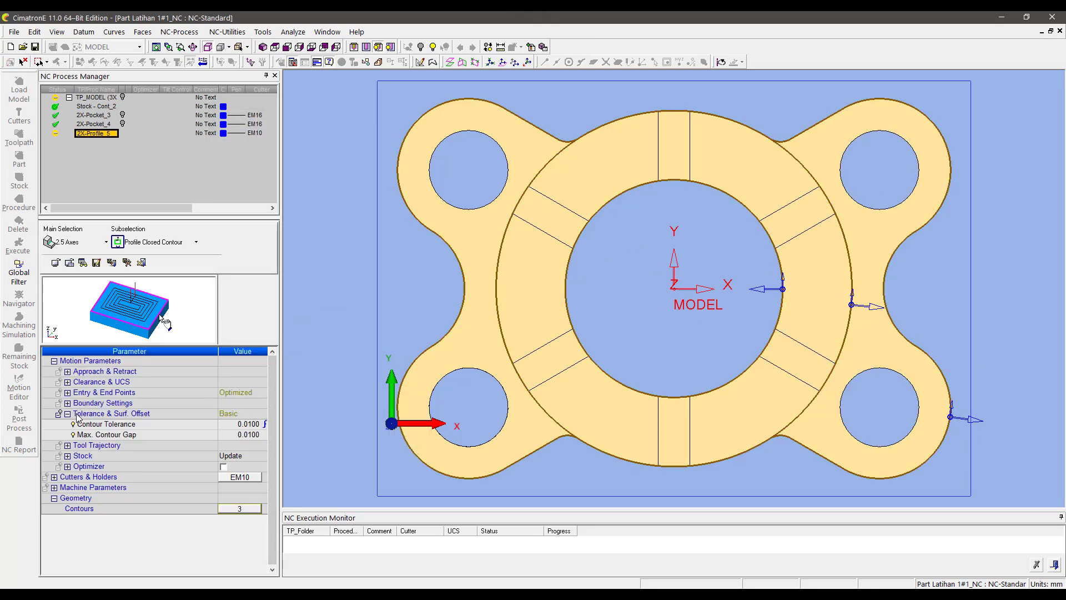
{"action": "left_click", "coordinate": [67, 413]}
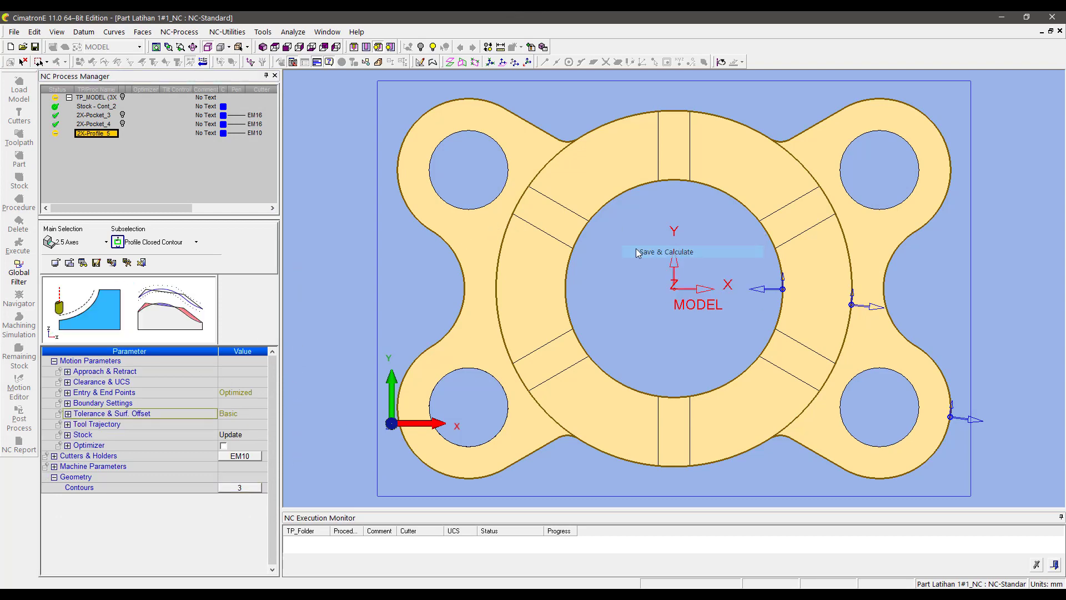
{"action": "middle_click", "coordinate": [636, 249]}
{"action": "middle_click_drag", "start_coordinate": [639, 251], "coordinate": [483, 169]}
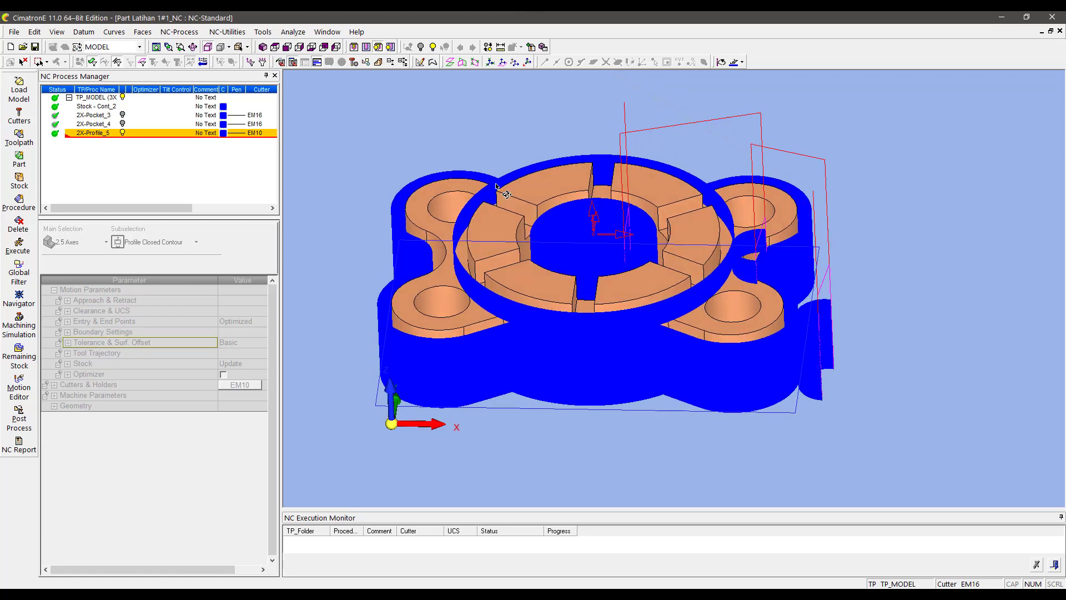
Step: Preview the 2X-Profile_5 toolpath in the navigator from another angle, then return to procedures
{"action": "left_click", "coordinate": [19, 299]}
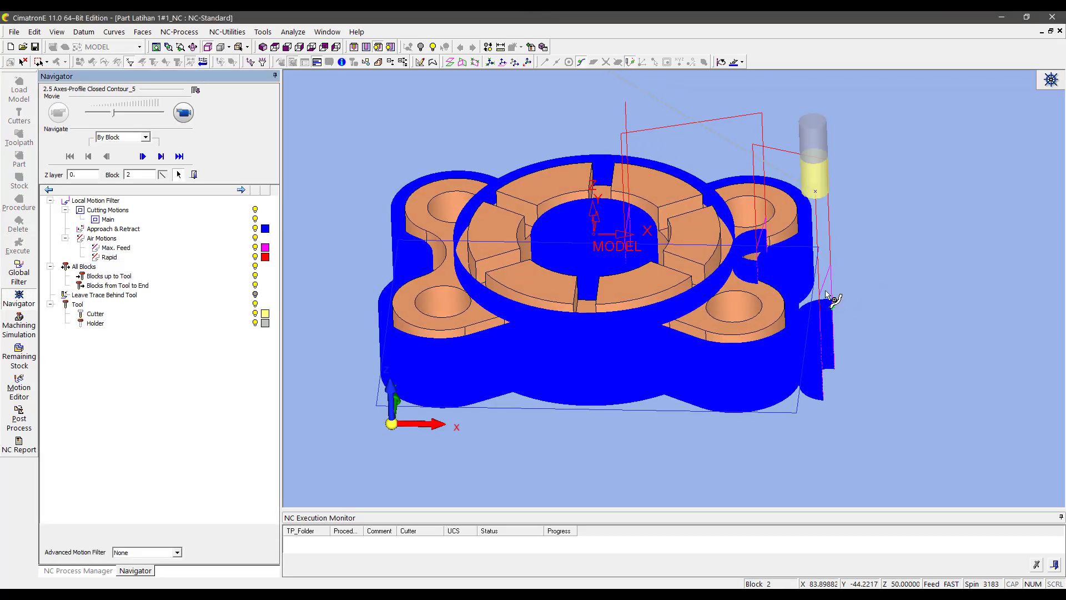
{"action": "mouse_move", "coordinate": [831, 300]}
{"action": "middle_mouse_down"}
{"action": "mouse_move", "coordinate": [816, 160]}
{"action": "mouse_move", "coordinate": [727, 274]}
{"action": "middle_mouse_up"}
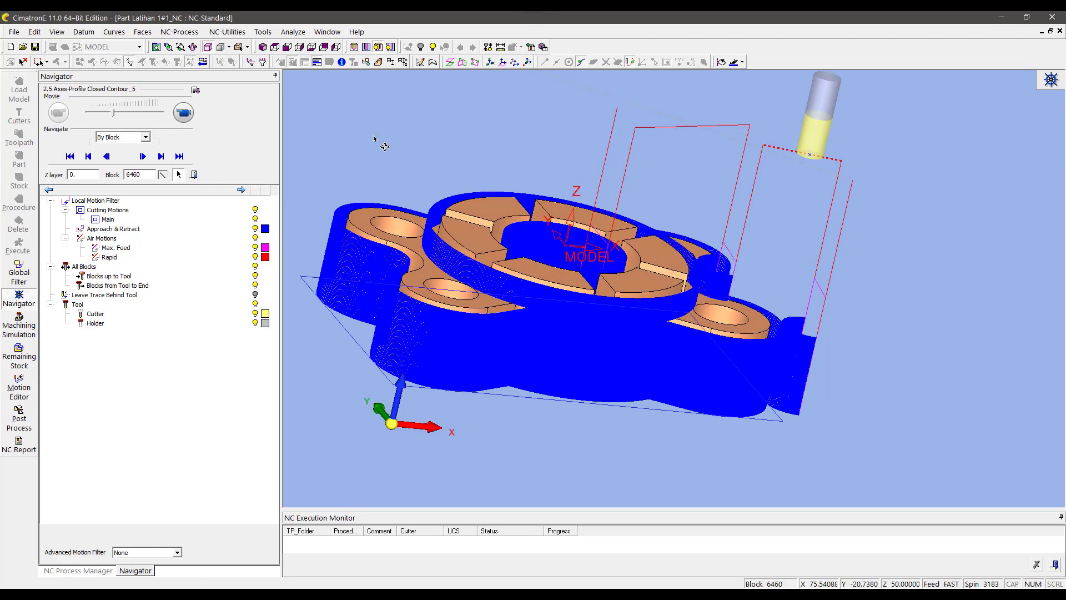
{"action": "left_click", "coordinate": [194, 175]}
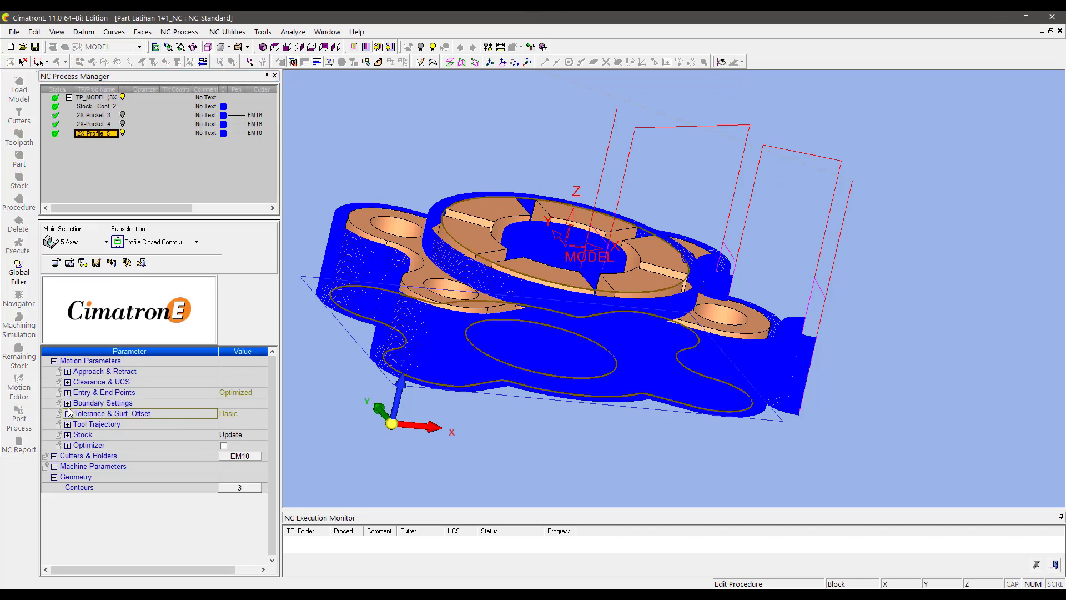
Step: Change 2X-Profile_5's Entry & End Points profile order from By X to By Y, then Save & Calculate
{"action": "left_click", "coordinate": [68, 392]}
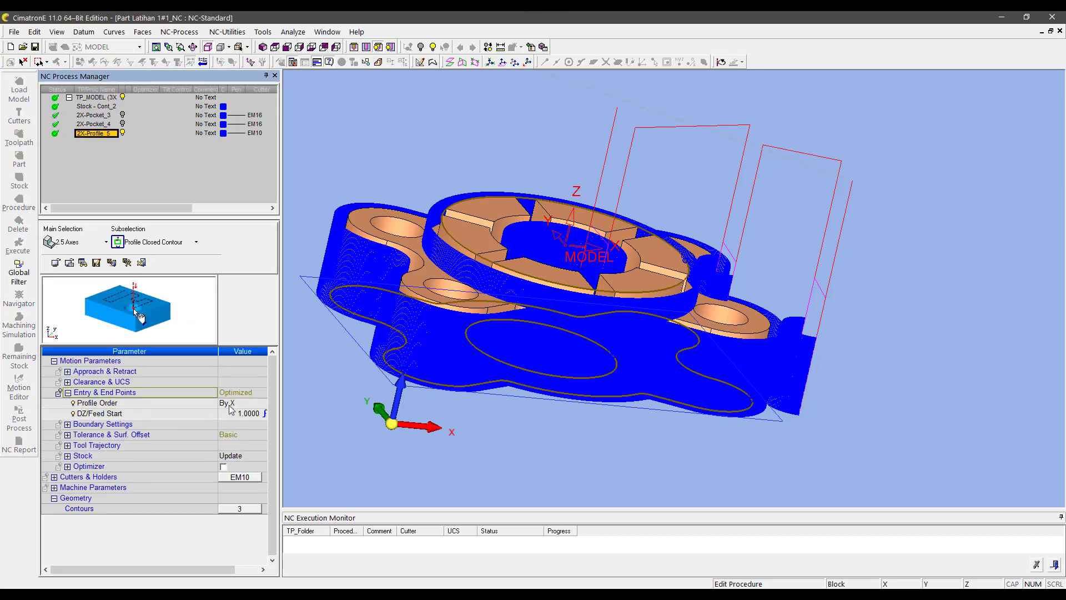
{"action": "left_click", "coordinate": [129, 403]}
{"action": "left_click", "coordinate": [240, 404]}
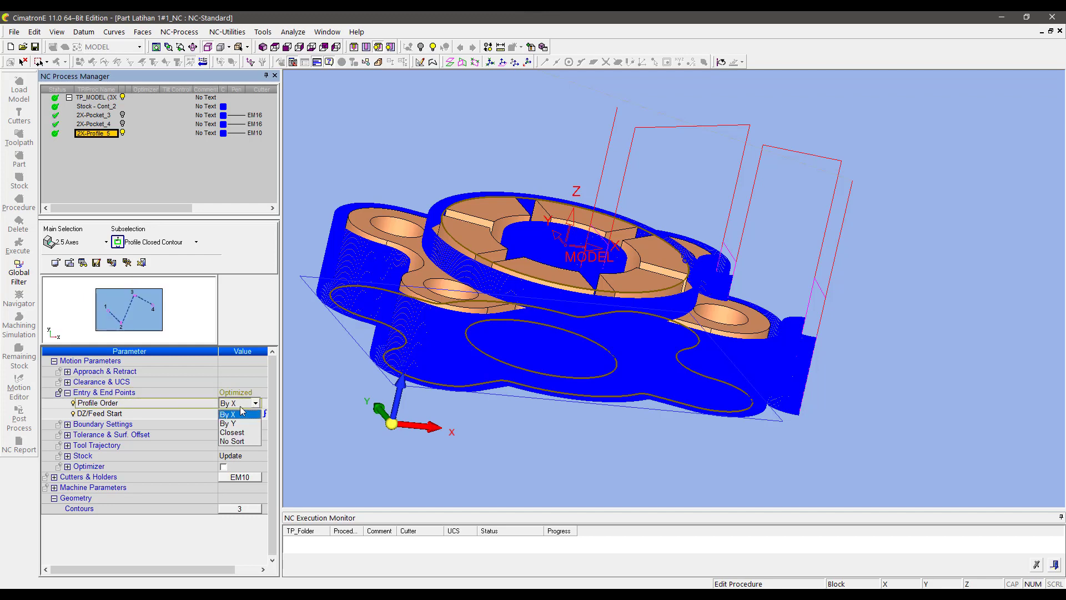
{"action": "left_click", "coordinate": [242, 424]}
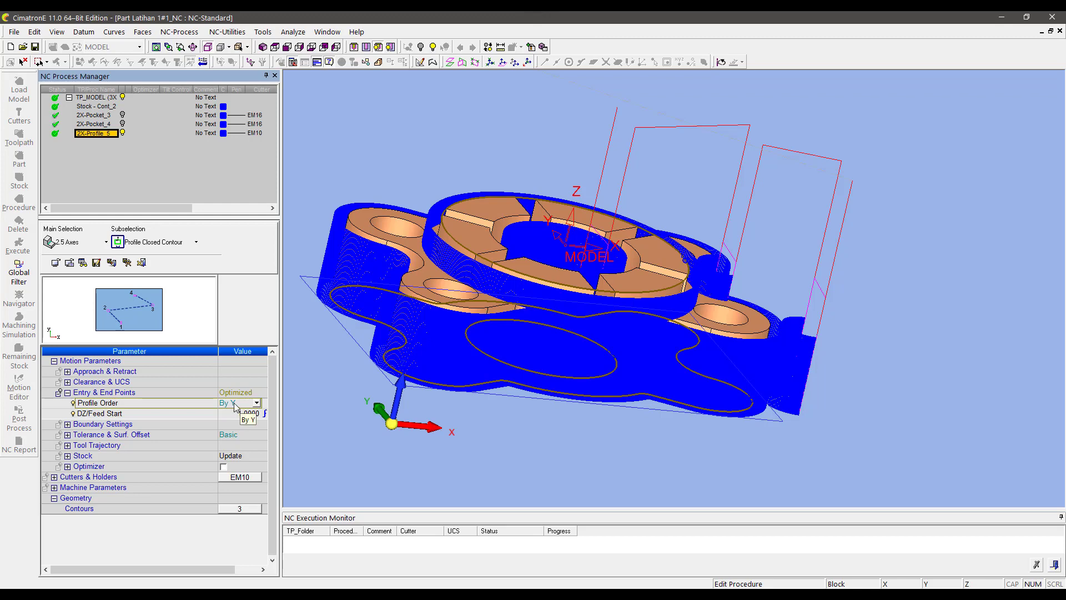
{"action": "right_click", "coordinate": [435, 148]}
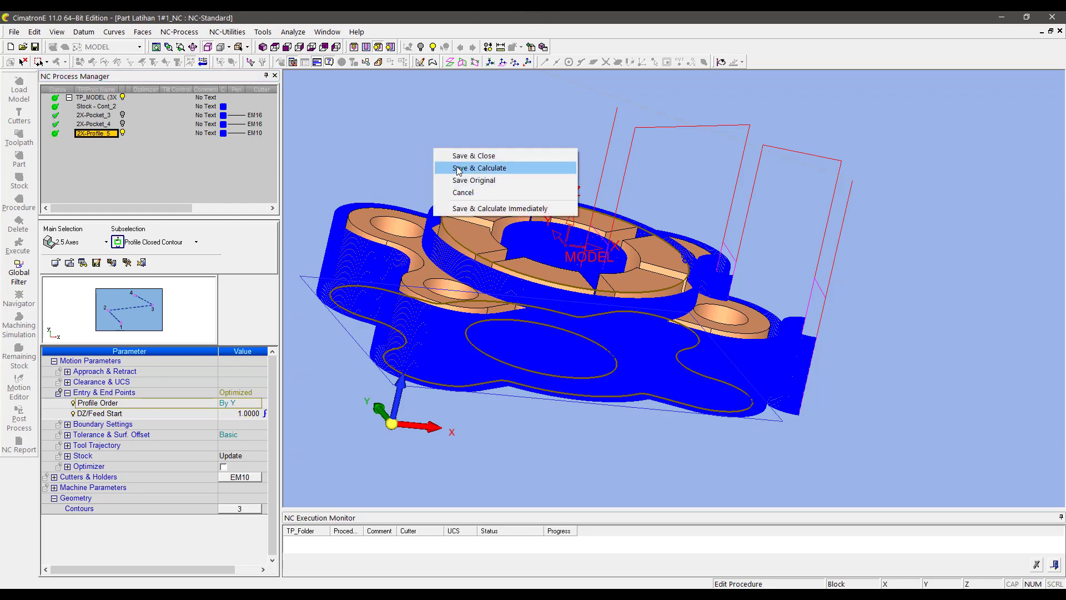
{"action": "left_click", "coordinate": [458, 168]}
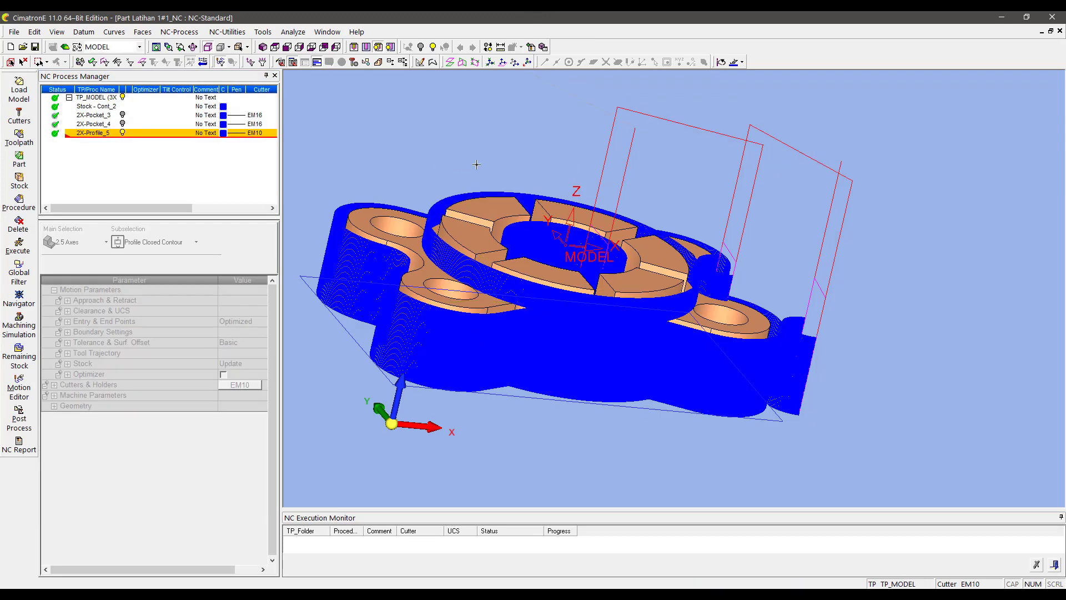
Step: Preview 2X-Profile_5's recalculated toolpath in the Navigator, checking it from Top and Isometric views
{"action": "left_click", "coordinate": [19, 298]}
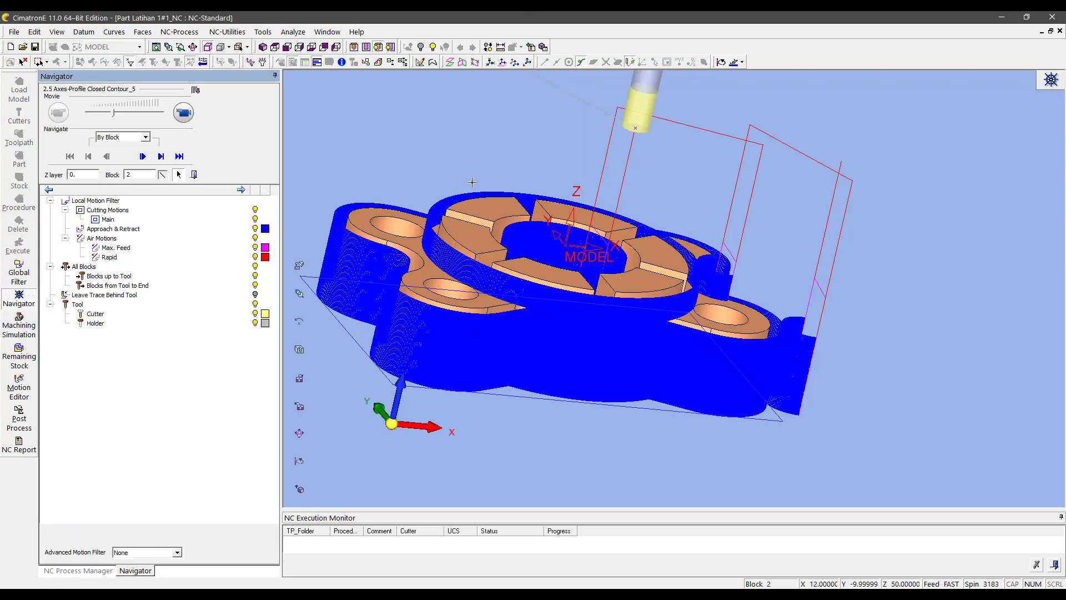
{"action": "left_click", "coordinate": [268, 48]}
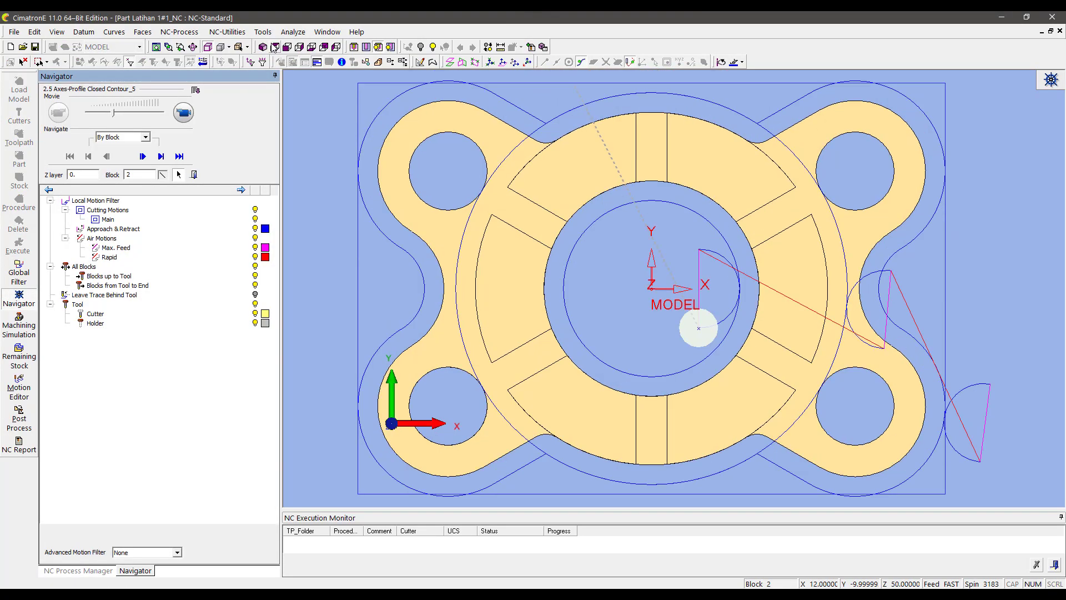
{"action": "left_click", "coordinate": [268, 48]}
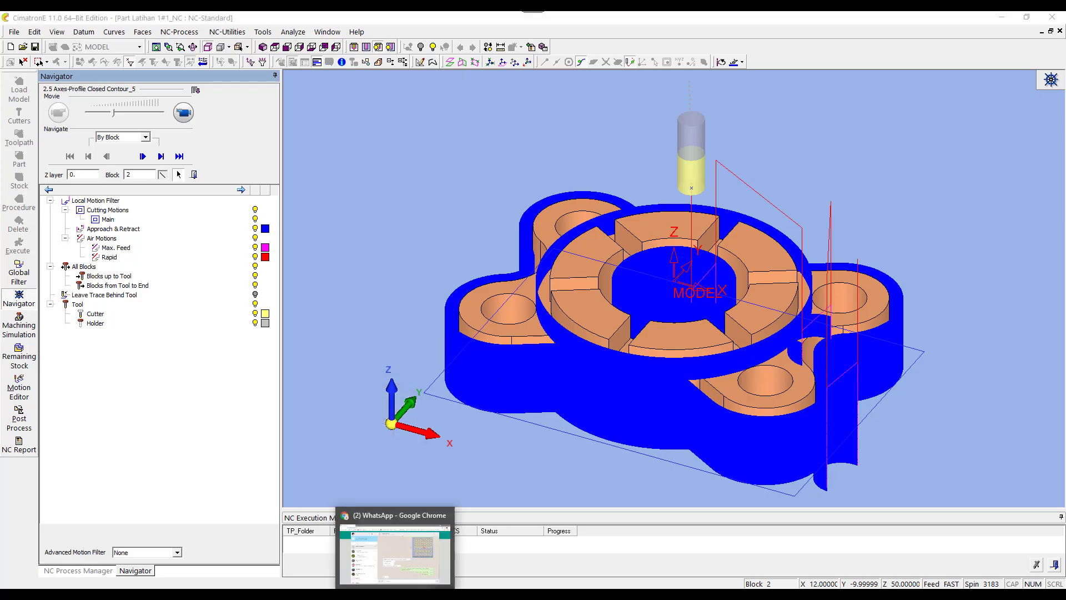
Step: Close the WhatsApp Web tab in Chrome, confirming Leave in the Leave site? dialog
{"action": "left_click", "coordinate": [396, 547]}
{"action": "left_click", "coordinate": [142, 21]}
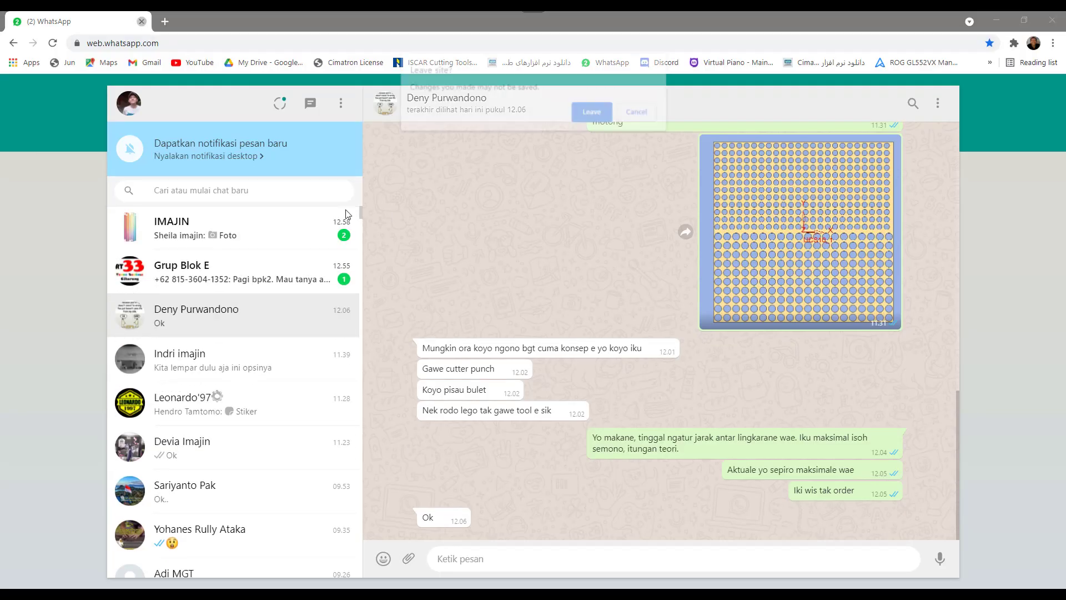
{"action": "left_click", "coordinate": [590, 119]}
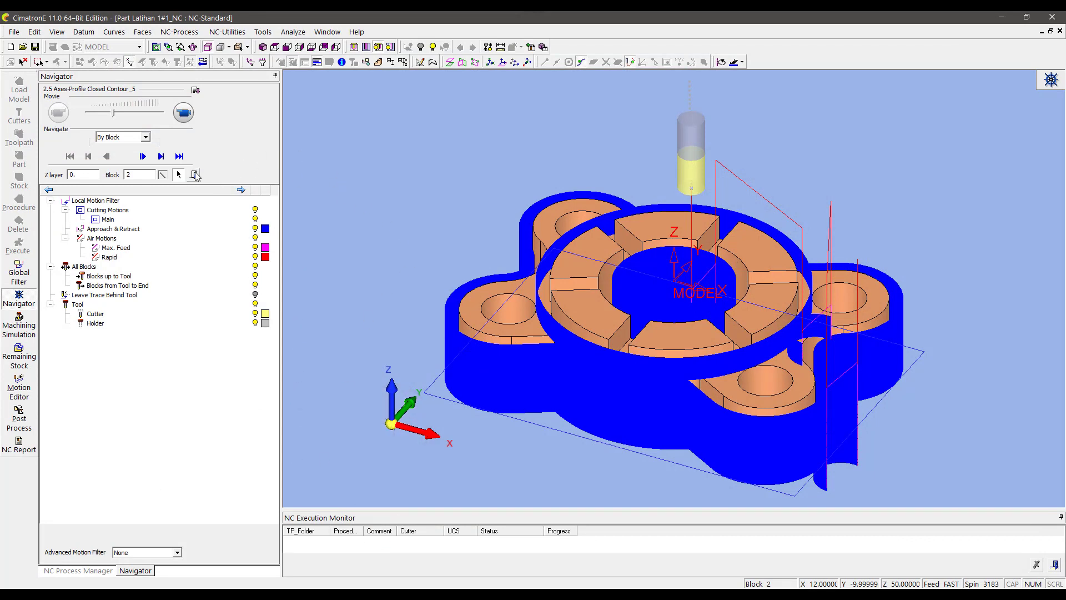
Step: Reopen 2X-Profile_5, confirm profile order By Y, and Save & Calculate it again
{"action": "left_click", "coordinate": [195, 175]}
{"action": "double_click", "coordinate": [95, 134]}
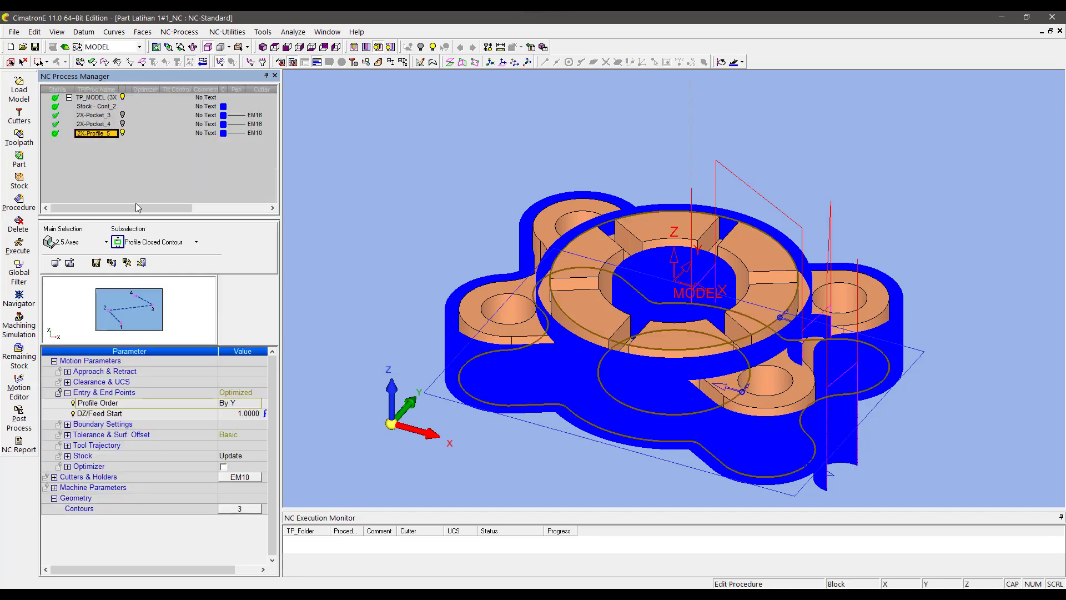
{"action": "left_click", "coordinate": [237, 405]}
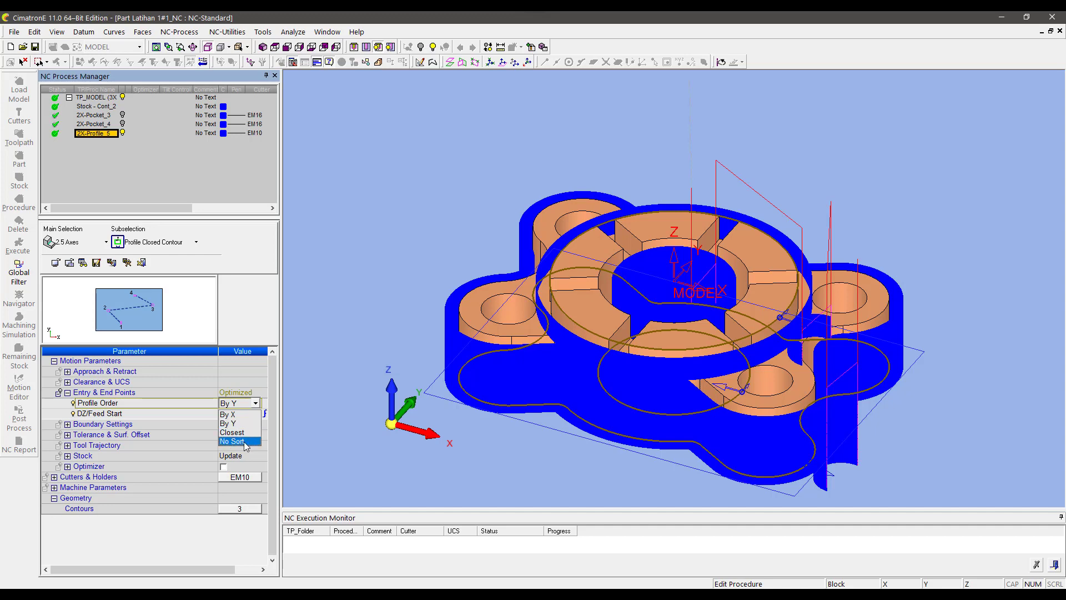
{"action": "left_click", "coordinate": [228, 423]}
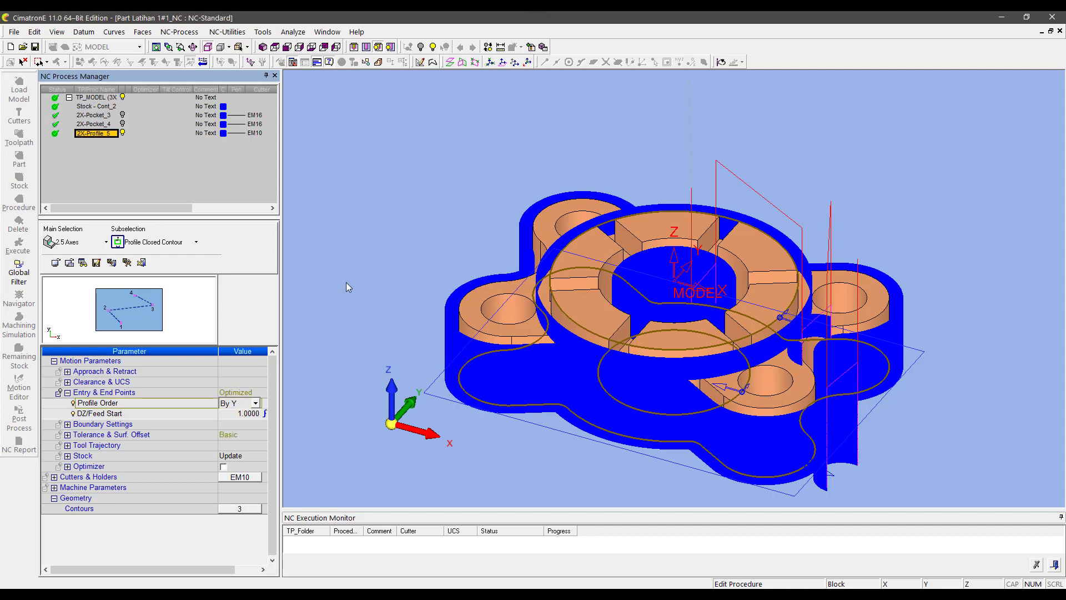
{"action": "right_click", "coordinate": [374, 190]}
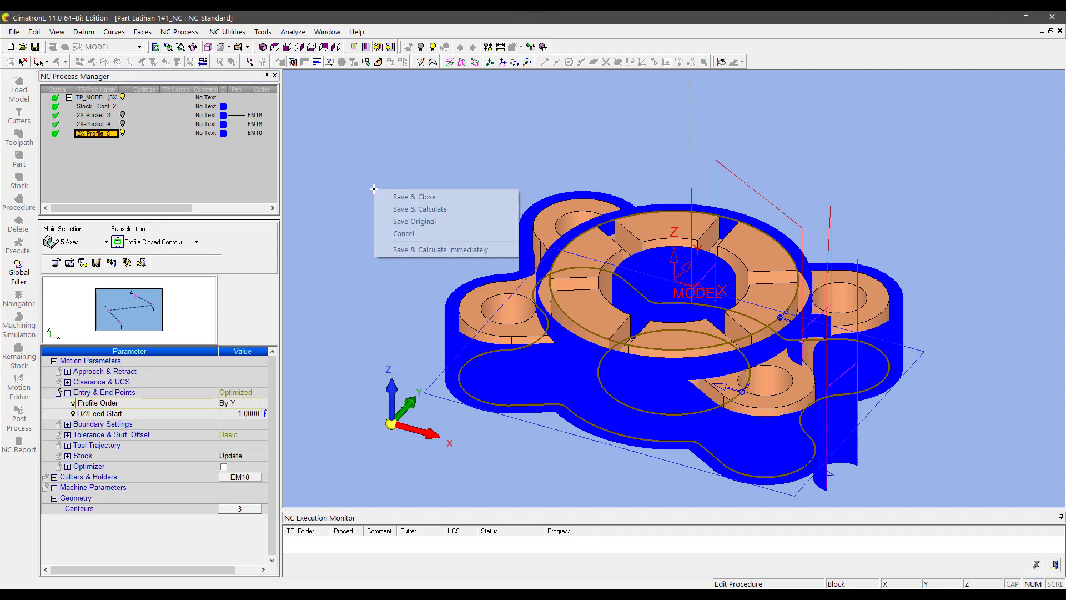
{"action": "left_click", "coordinate": [395, 209]}
Step: Check Top and Isometric views, then launch Machining Simulation for the whole TP_MODEL
{"action": "right_click", "coordinate": [387, 178]}
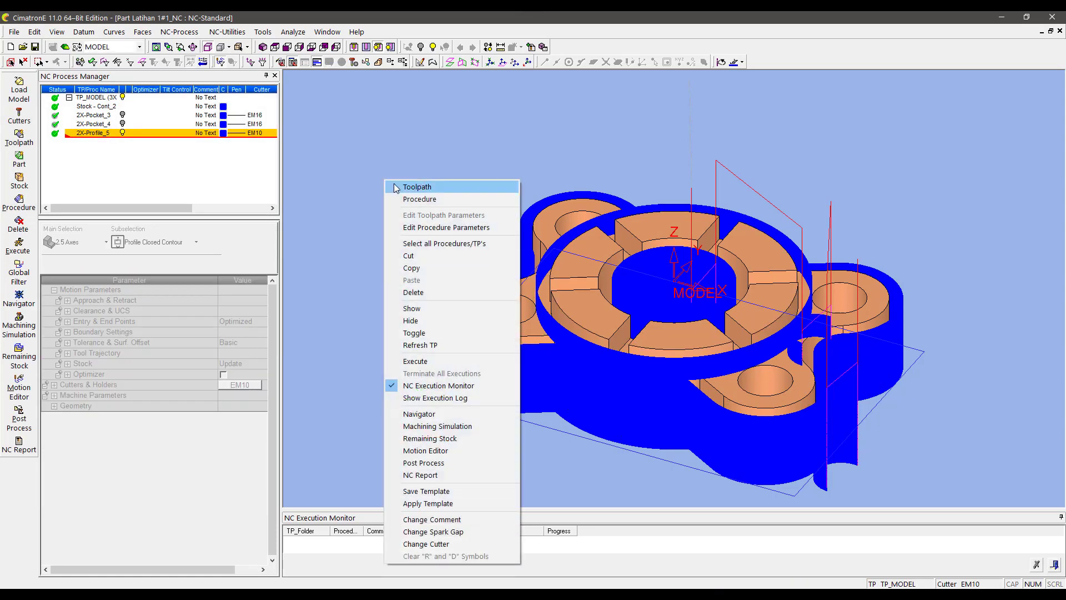
{"action": "left_click", "coordinate": [334, 147]}
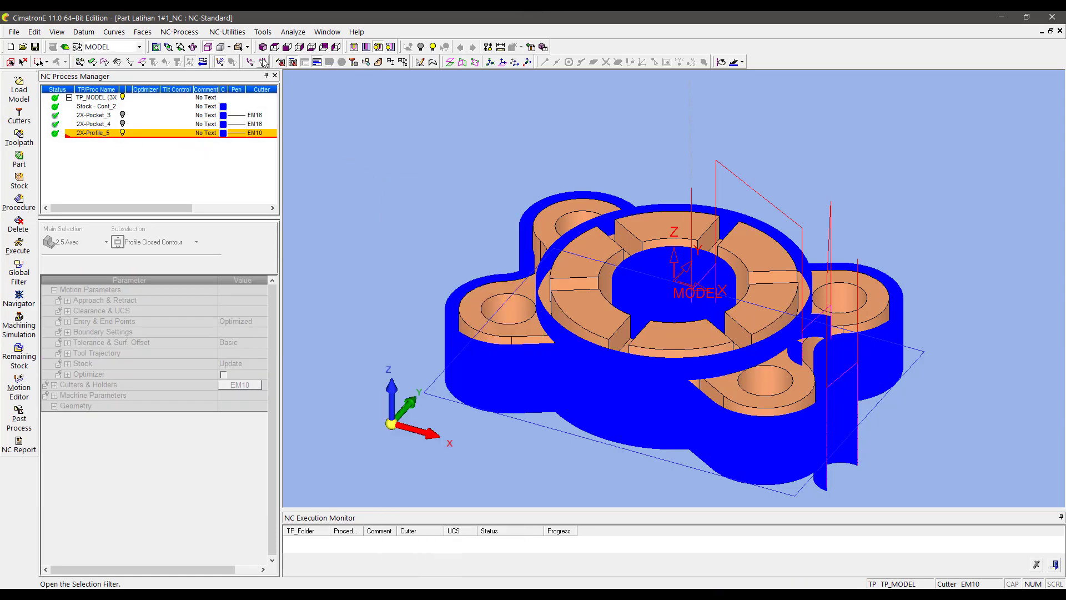
{"action": "left_click", "coordinate": [274, 48]}
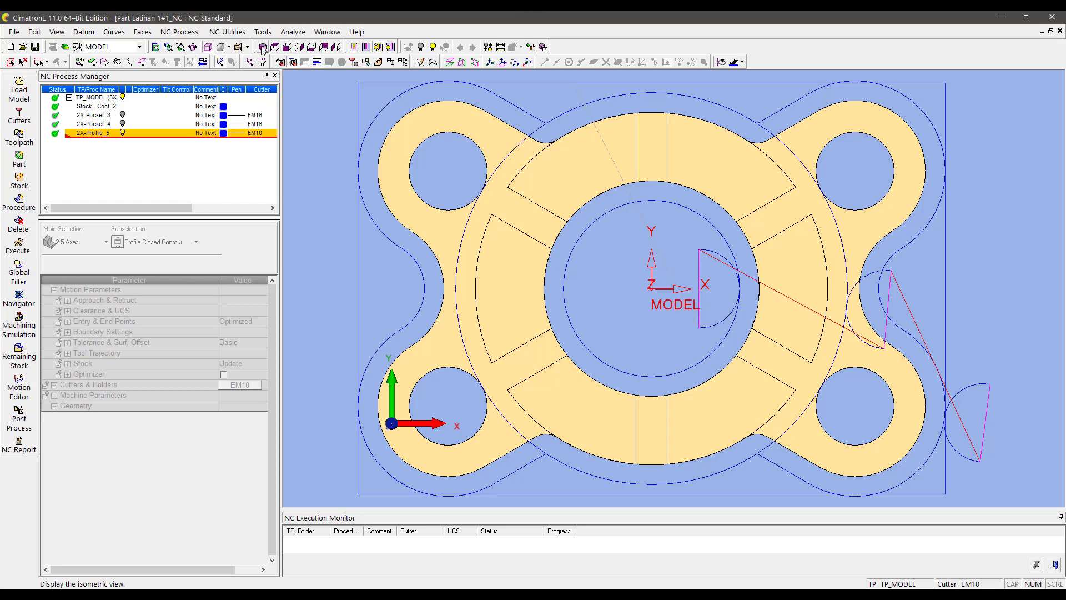
{"action": "left_click", "coordinate": [263, 47]}
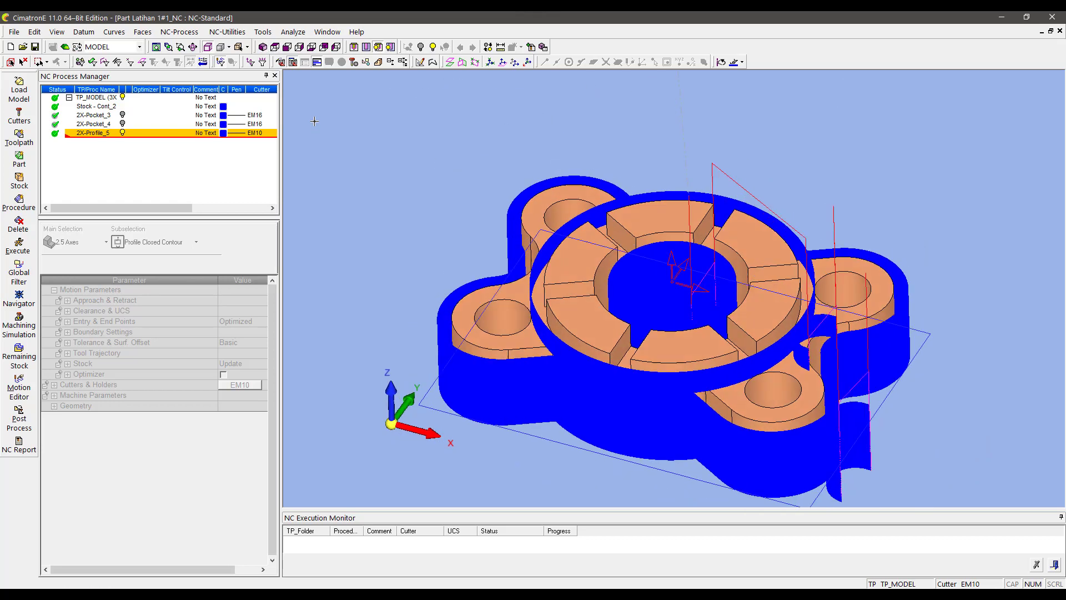
{"action": "left_click", "coordinate": [92, 98]}
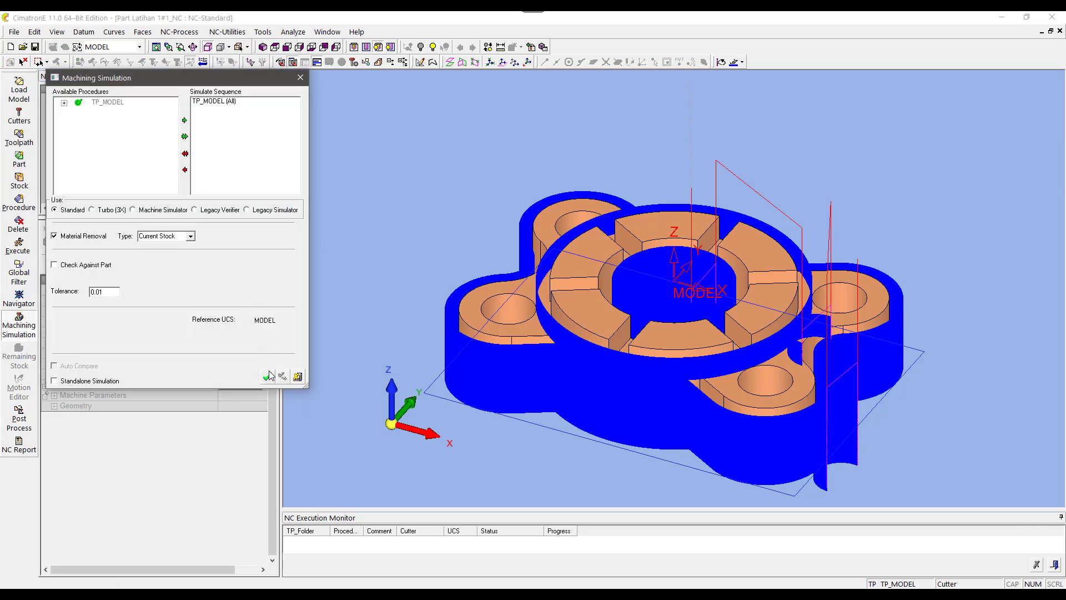
{"action": "left_click", "coordinate": [269, 376]}
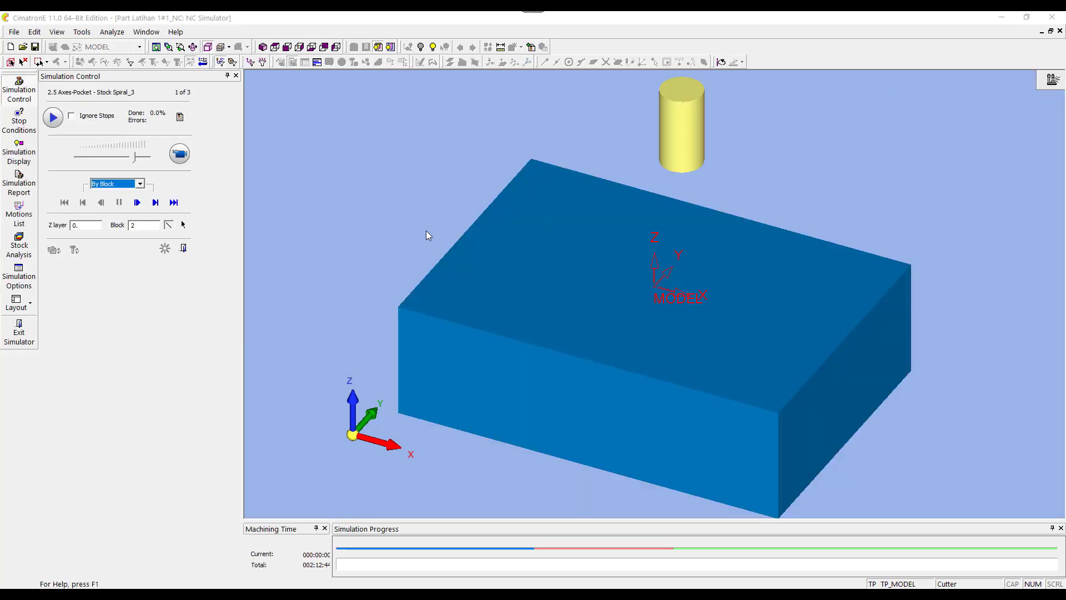
Step: Play the NC simulation and raise the speed slider to cut the first pocket
{"action": "left_click", "coordinate": [180, 154]}
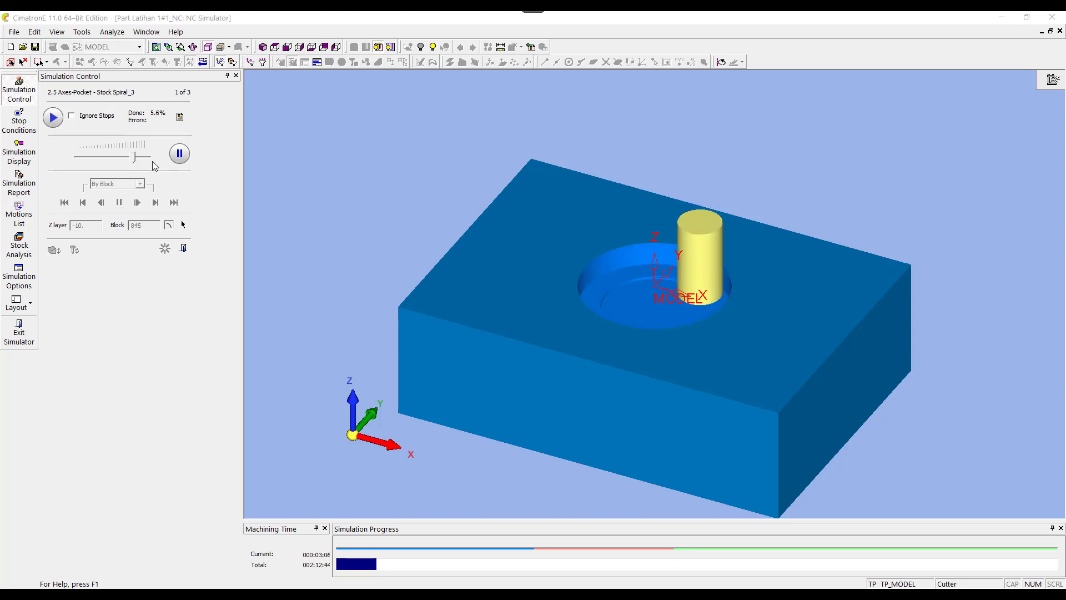
{"action": "left_click_drag", "start_coordinate": [136, 157], "coordinate": [142, 158]}
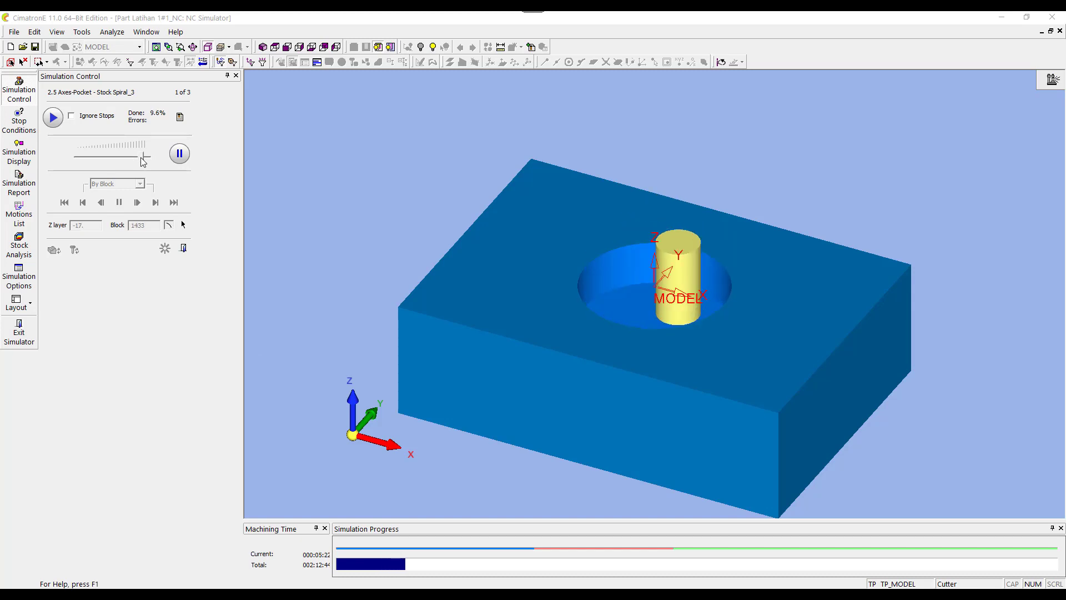